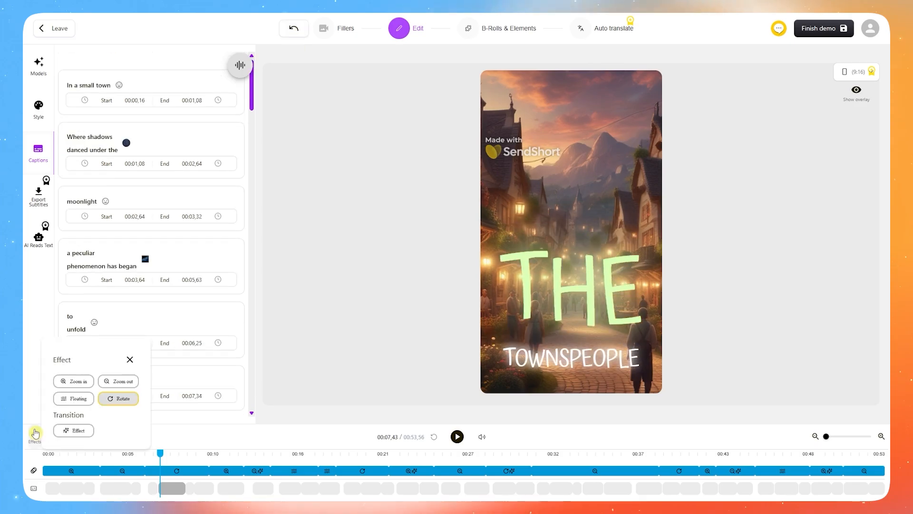
# Apply the Zoom in effect and the transition effect to the current clip, and look over the timeline's effect segments
pyautogui.click(74, 381)
pyautogui.click(73, 430)
pyautogui.click(77, 470)
pyautogui.click(120, 470)
pyautogui.moveTo(826, 436); pyautogui.dragTo(833, 438)
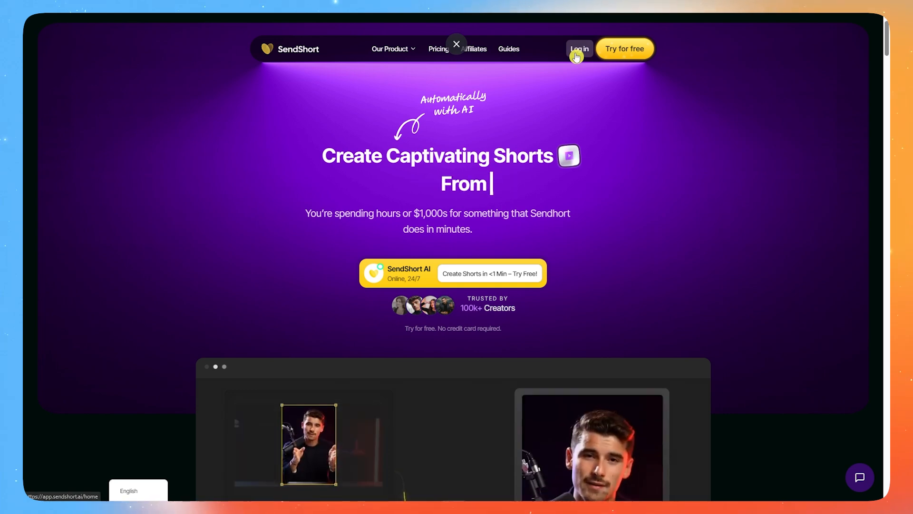
# Start using SendShort for free from its website and open the upgrade pricing page to skim the plans
pyautogui.click(623, 50)
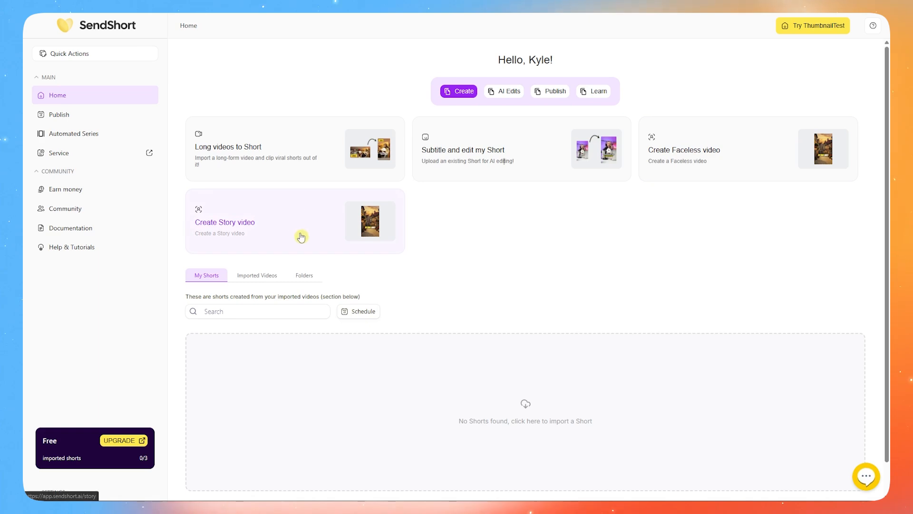
pyautogui.click(111, 441)
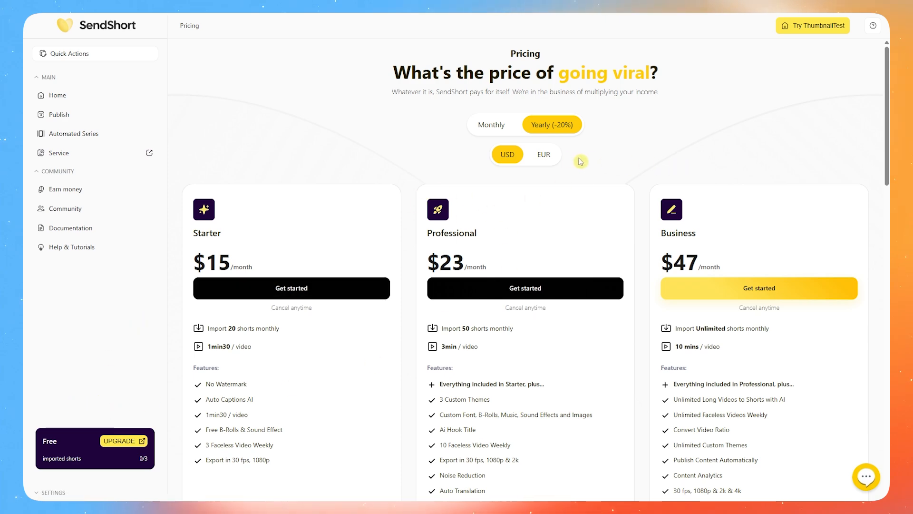
pyautogui.scroll(-3, 525, 217)
pyautogui.scroll(3, 523, 214)
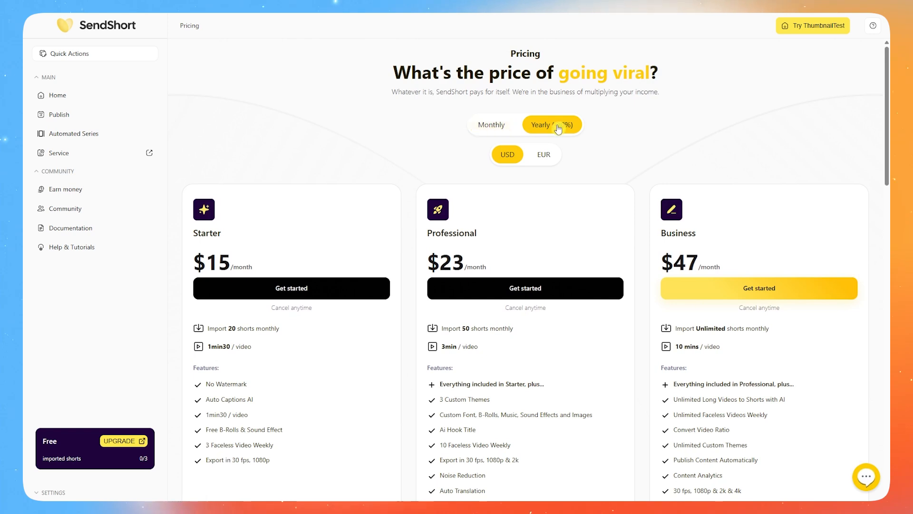
# Compare the plan prices under monthly and yearly billing and in EUR and USD, ending on yearly billing in USD
pyautogui.click(506, 127)
pyautogui.click(539, 126)
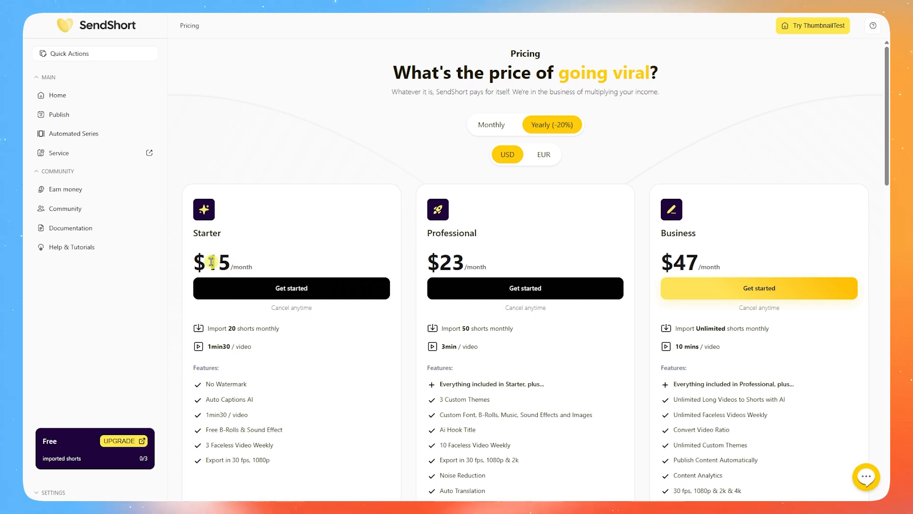
pyautogui.moveTo(208, 262); pyautogui.dragTo(240, 266)
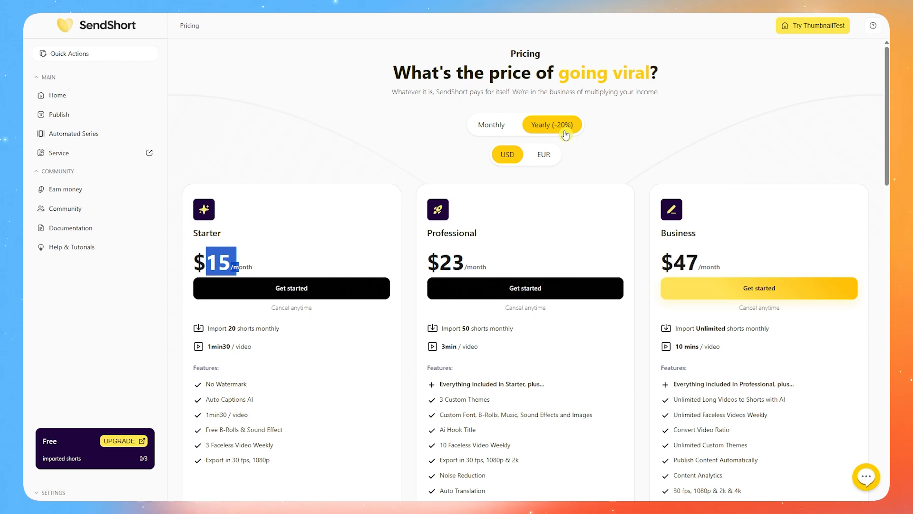
pyautogui.click(538, 170)
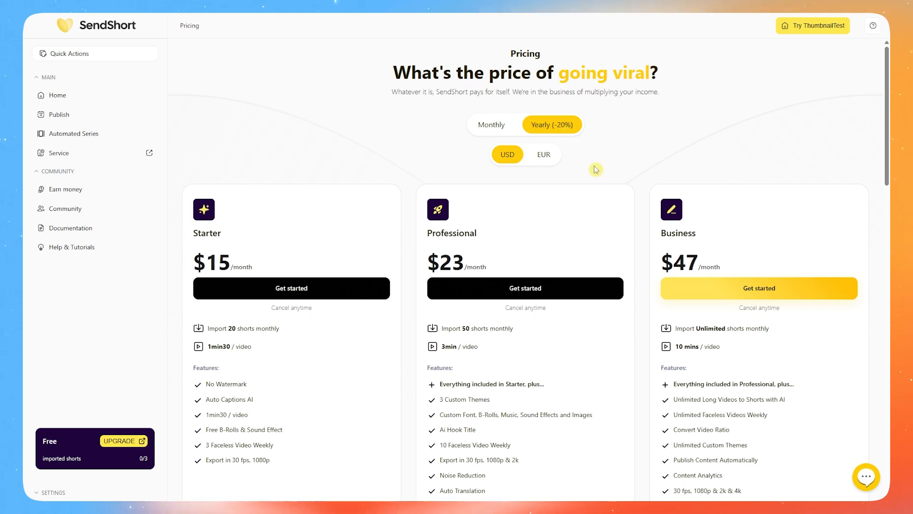
pyautogui.click(494, 130)
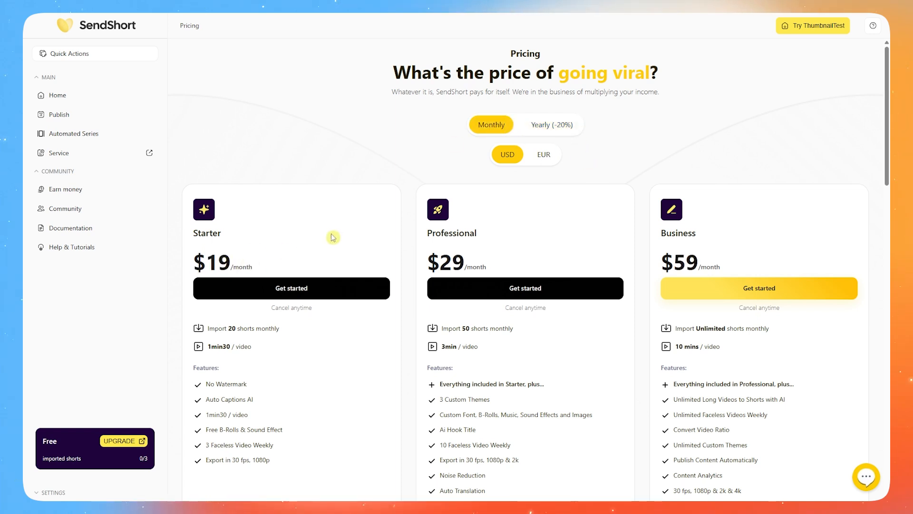
pyautogui.click(550, 129)
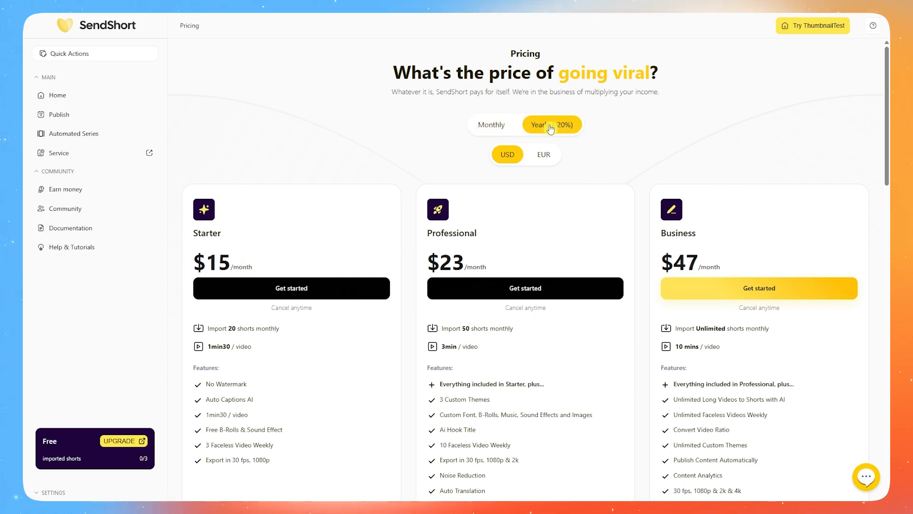
pyautogui.click(539, 157)
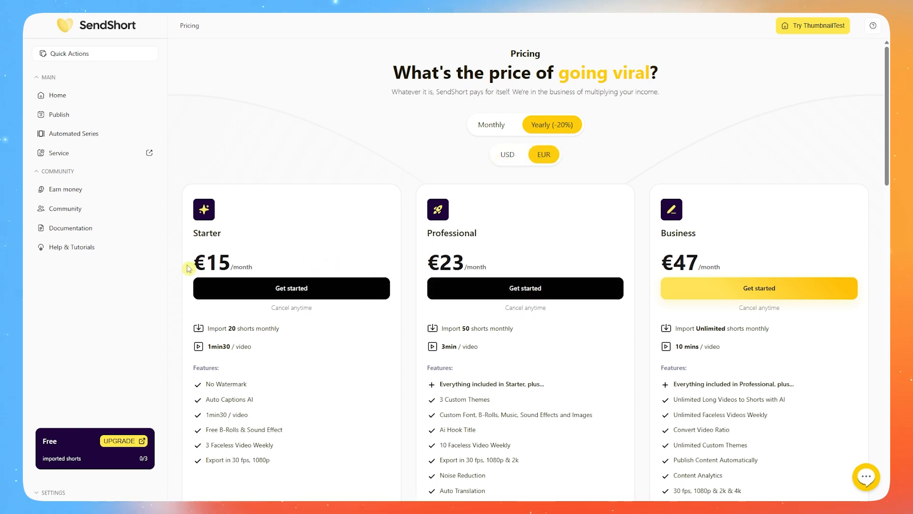
pyautogui.click(507, 161)
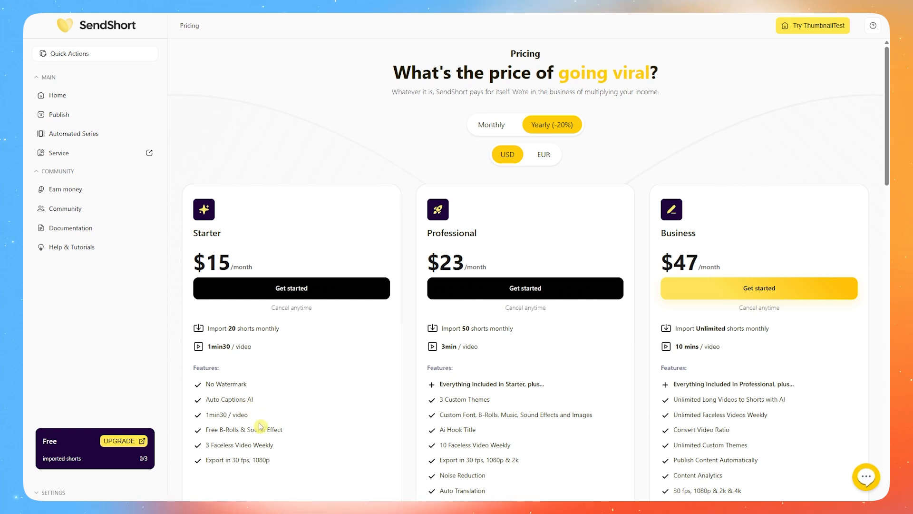
# Examine the Starter plan's feature list, including its weekly faceless video allowance and export quality
pyautogui.scroll(-2, 257, 428)
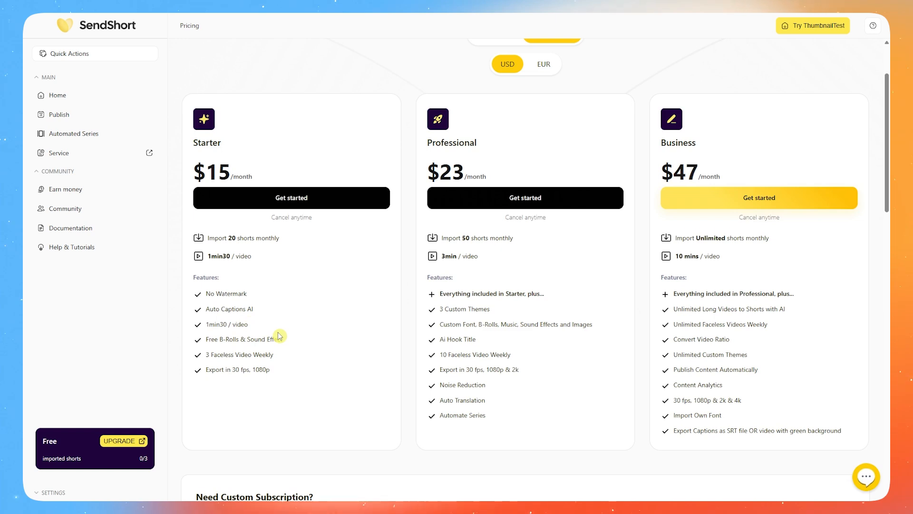
pyautogui.moveTo(203, 355); pyautogui.dragTo(283, 360)
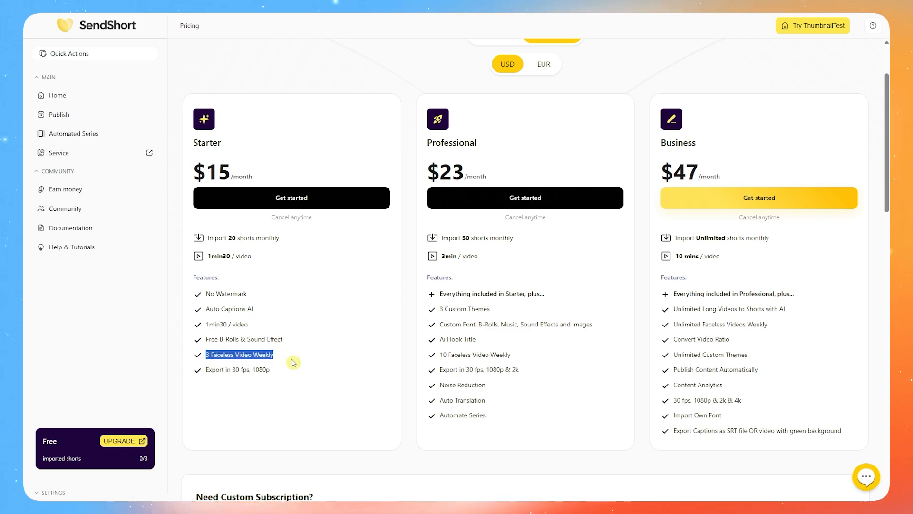
pyautogui.click(295, 364)
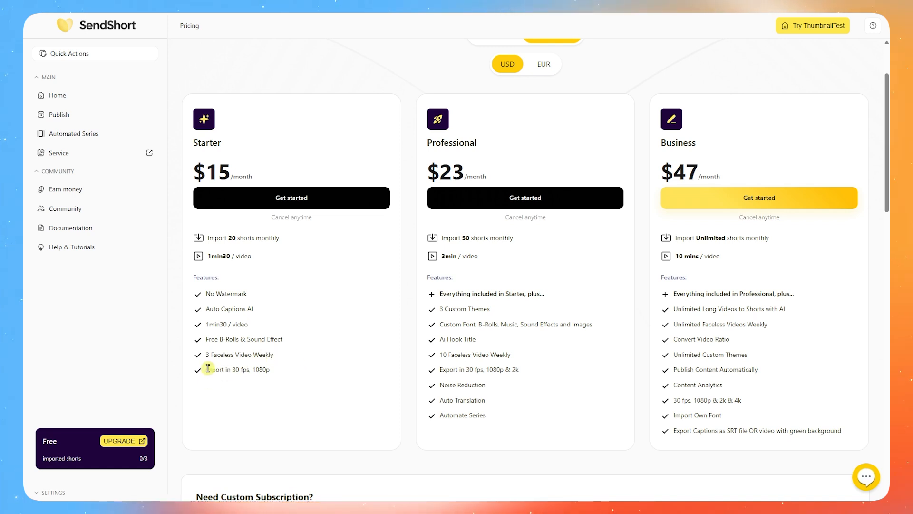
pyautogui.moveTo(208, 373); pyautogui.dragTo(286, 373)
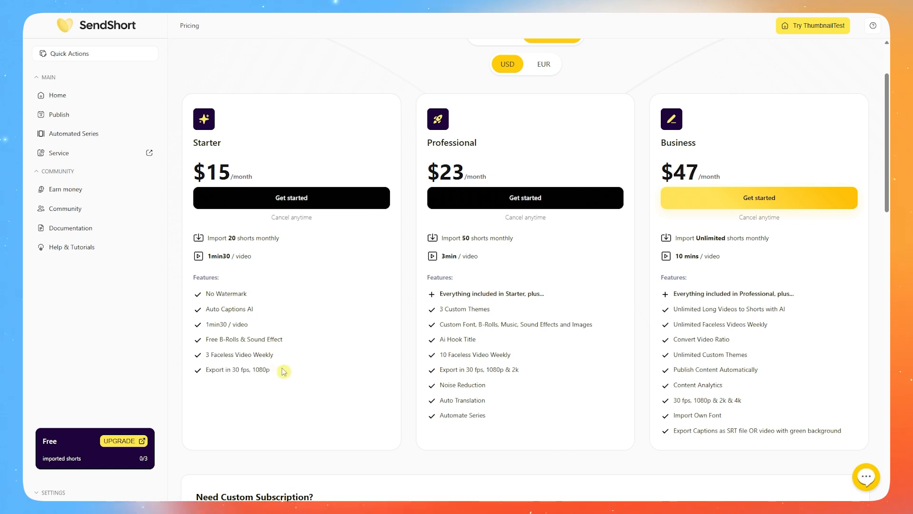
pyautogui.scroll(2, 292, 373)
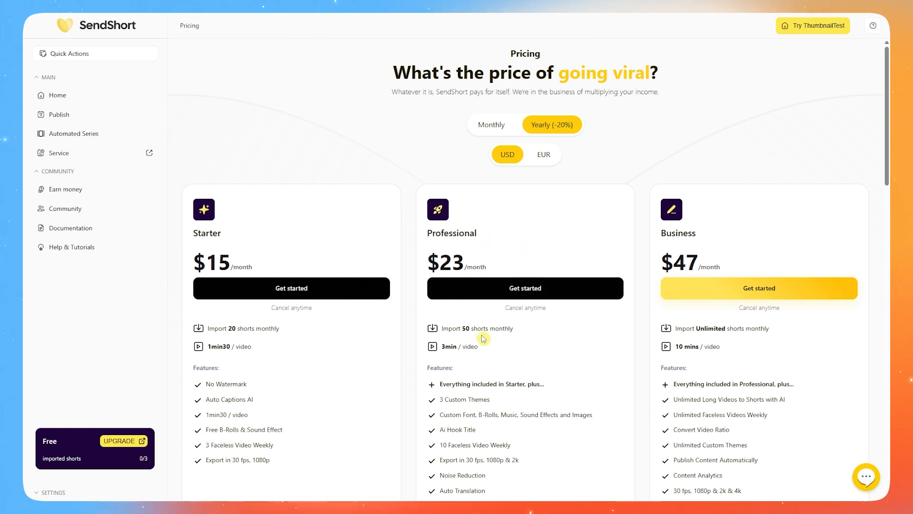
# Examine the Professional plan's monthly shorts import allowance and the Starter plan features it includes
pyautogui.moveTo(457, 326); pyautogui.dragTo(530, 332)
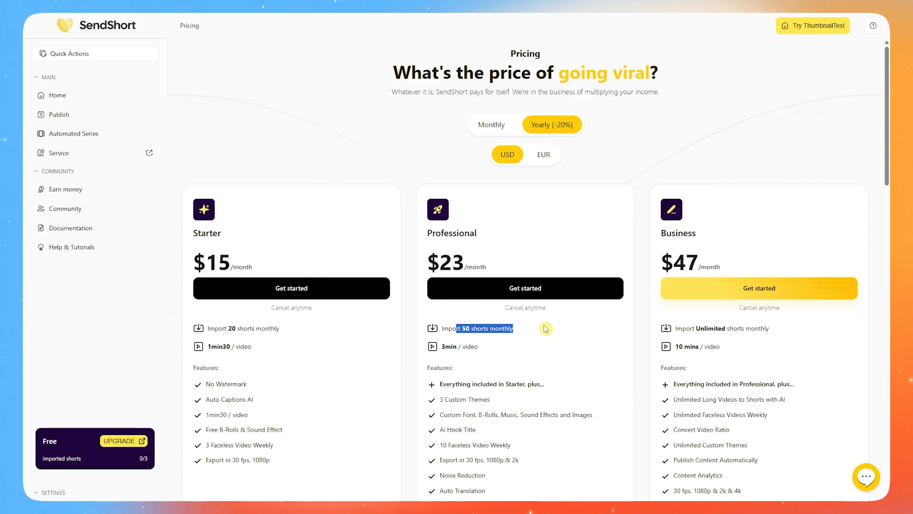
pyautogui.scroll(-3, 523, 342)
pyautogui.click(499, 297)
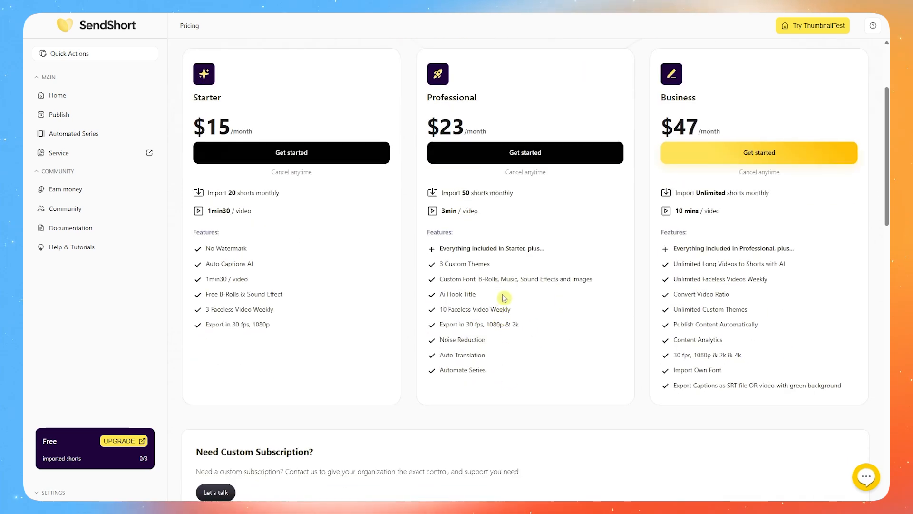
pyautogui.moveTo(440, 249); pyautogui.dragTo(536, 251)
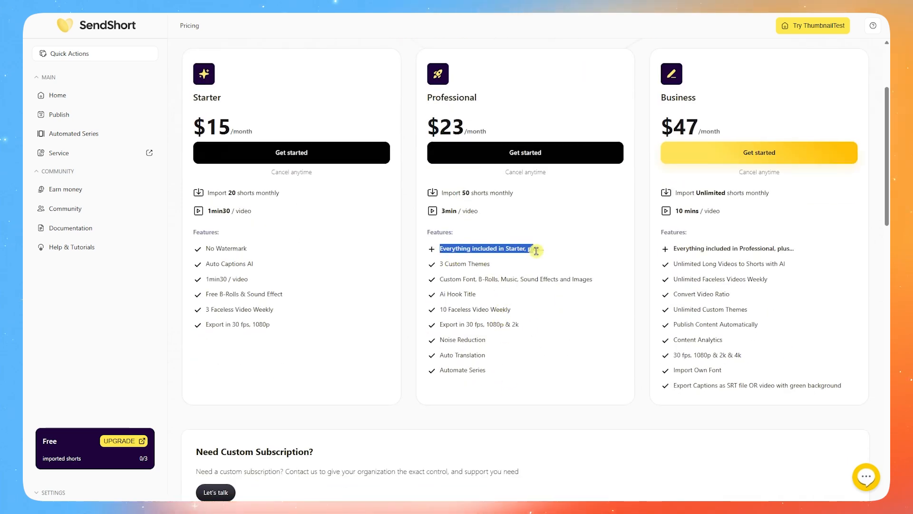
pyautogui.moveTo(206, 248); pyautogui.dragTo(300, 326)
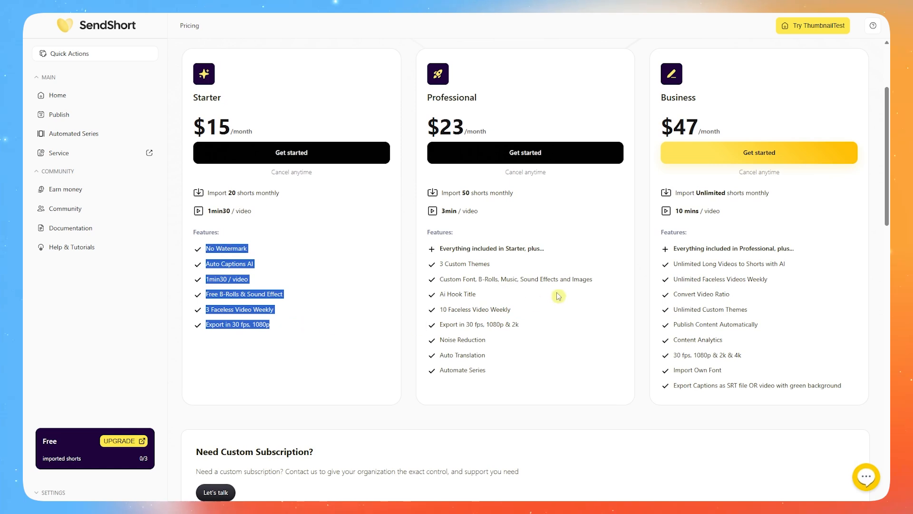
pyautogui.click(512, 277)
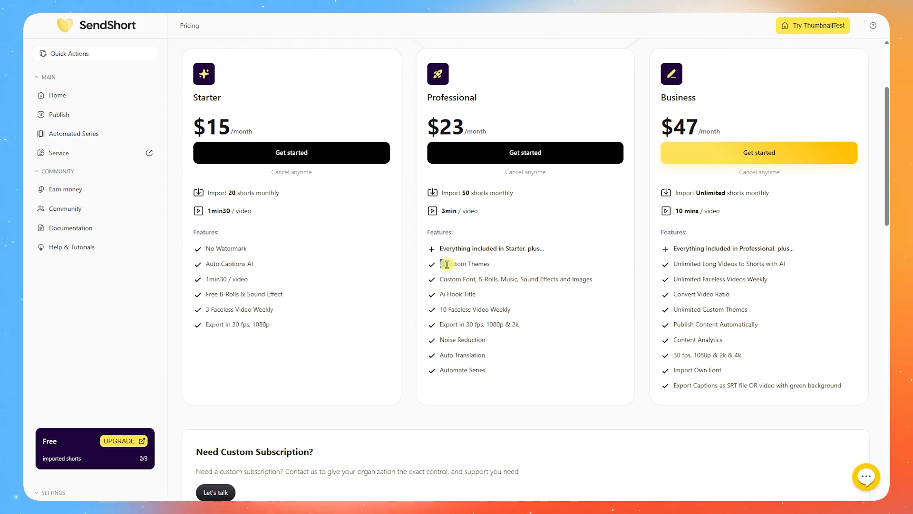
# Examine the Professional plan's extra features, from custom themes, custom media and AI hook title to faceless videos, export quality and noise reduction
pyautogui.moveTo(447, 264); pyautogui.dragTo(491, 265)
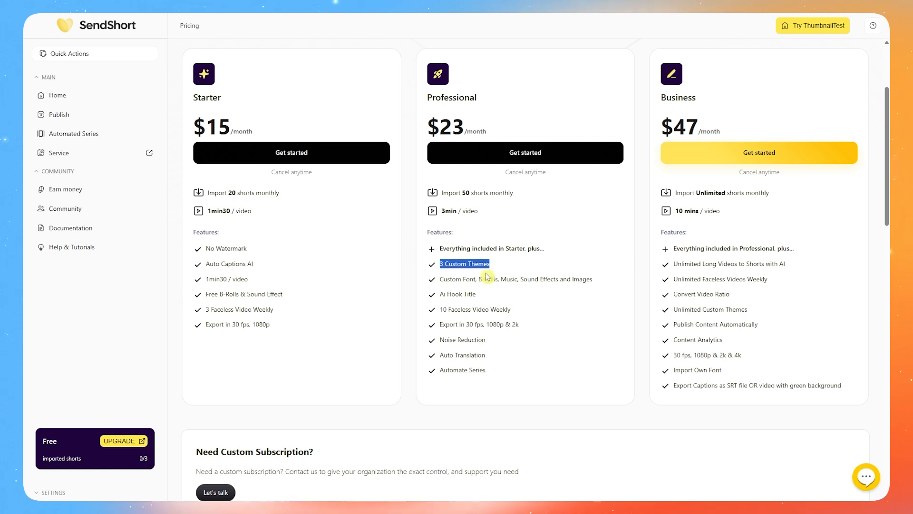
pyautogui.moveTo(443, 279); pyautogui.dragTo(521, 283)
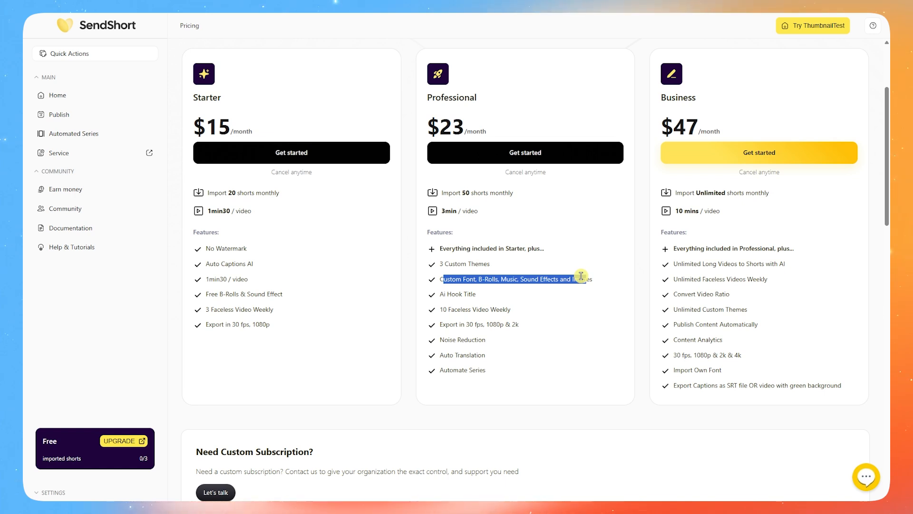
pyautogui.click(518, 294)
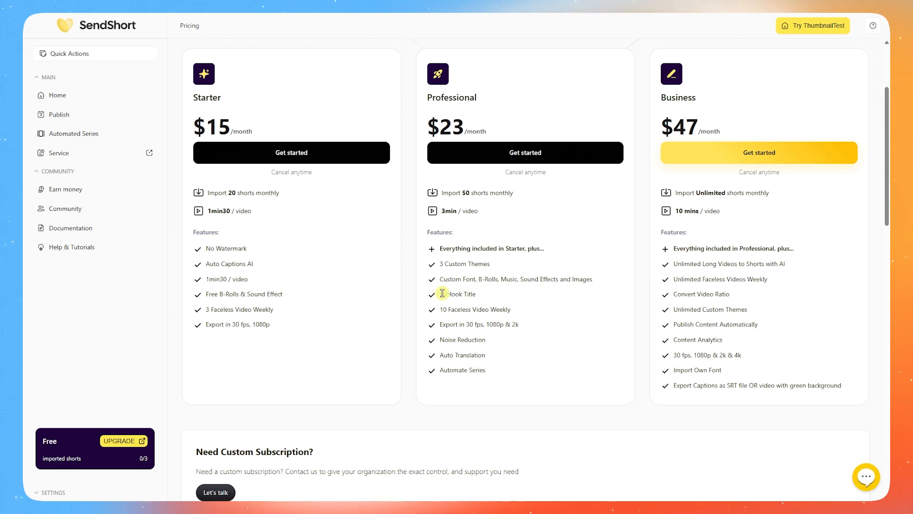
pyautogui.moveTo(438, 294); pyautogui.dragTo(485, 295)
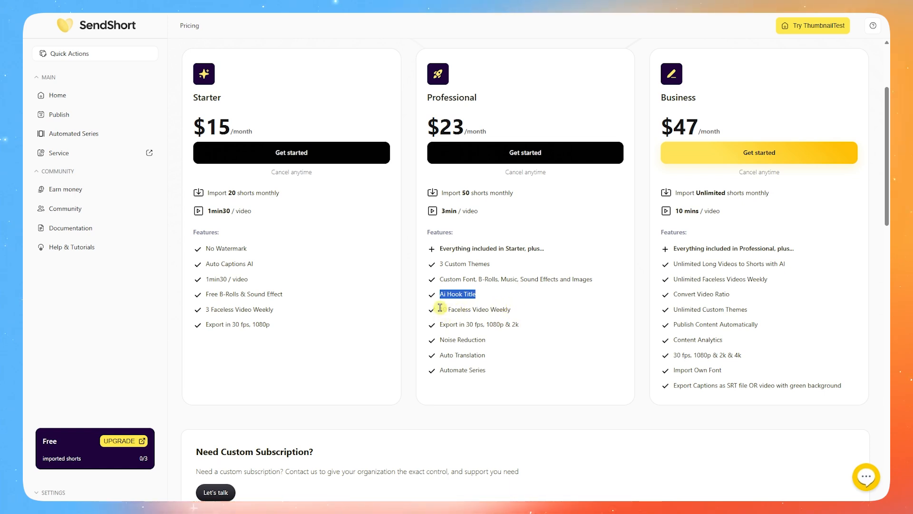
pyautogui.moveTo(439, 309); pyautogui.dragTo(508, 309)
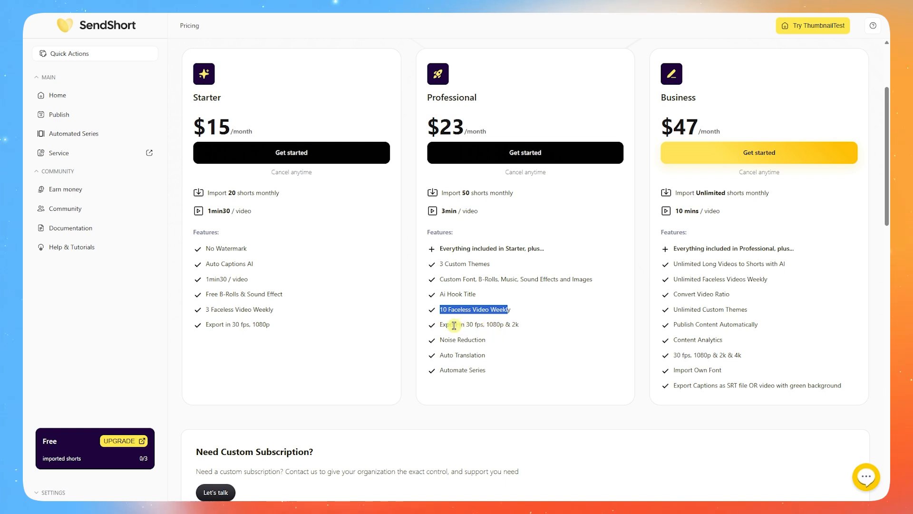
pyautogui.moveTo(461, 325); pyautogui.dragTo(519, 327)
pyautogui.click(508, 324)
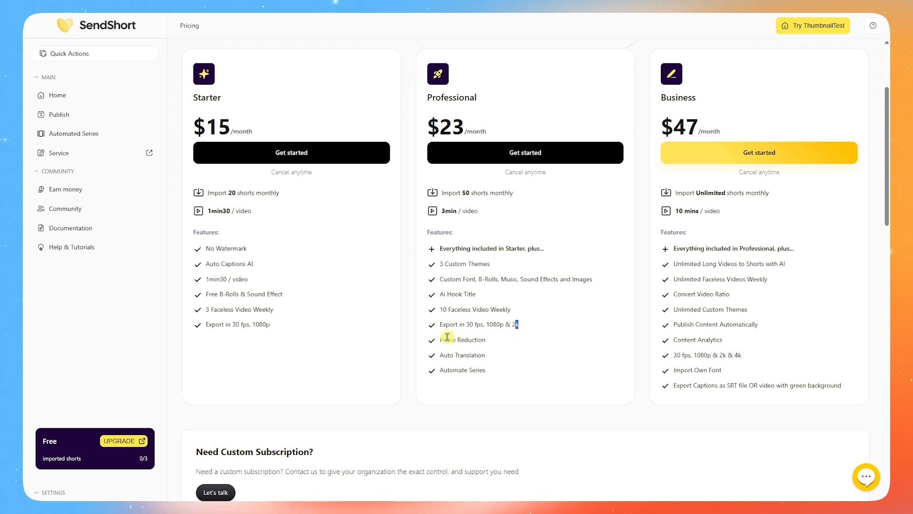
pyautogui.moveTo(438, 340); pyautogui.dragTo(504, 340)
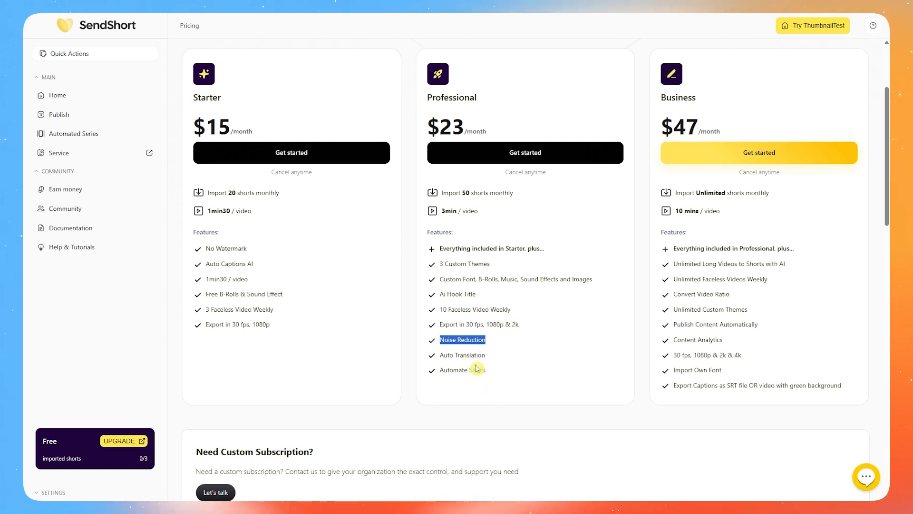
pyautogui.click(515, 371)
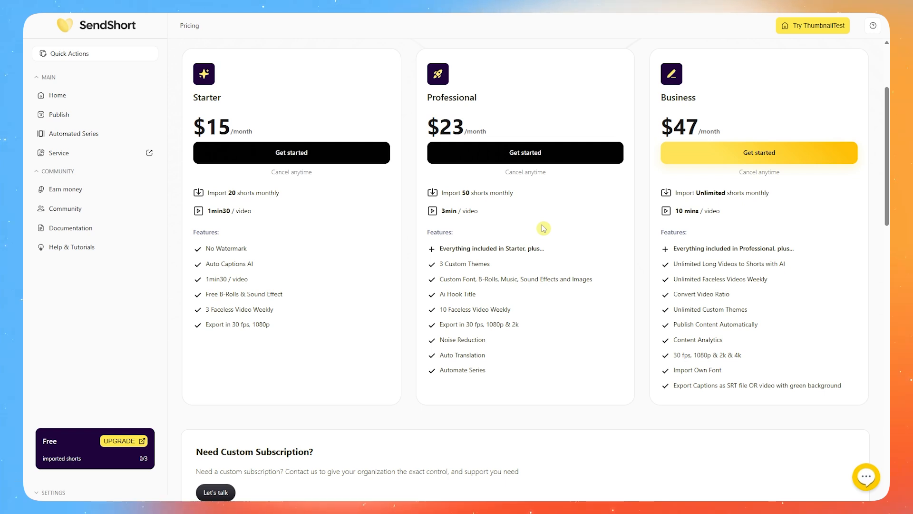
# Examine the Business plan's price, monthly shorts import allowance and maximum length per video
pyautogui.scroll(3, 543, 228)
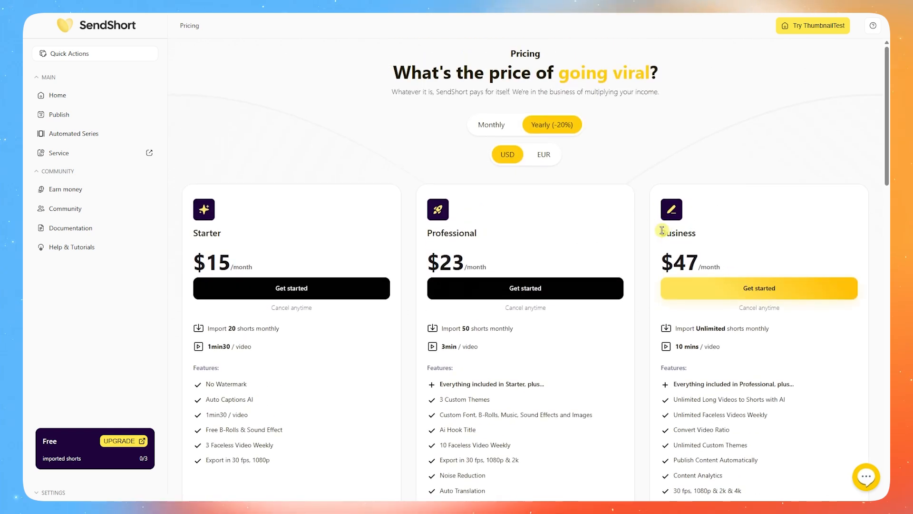
pyautogui.moveTo(661, 232); pyautogui.dragTo(715, 245)
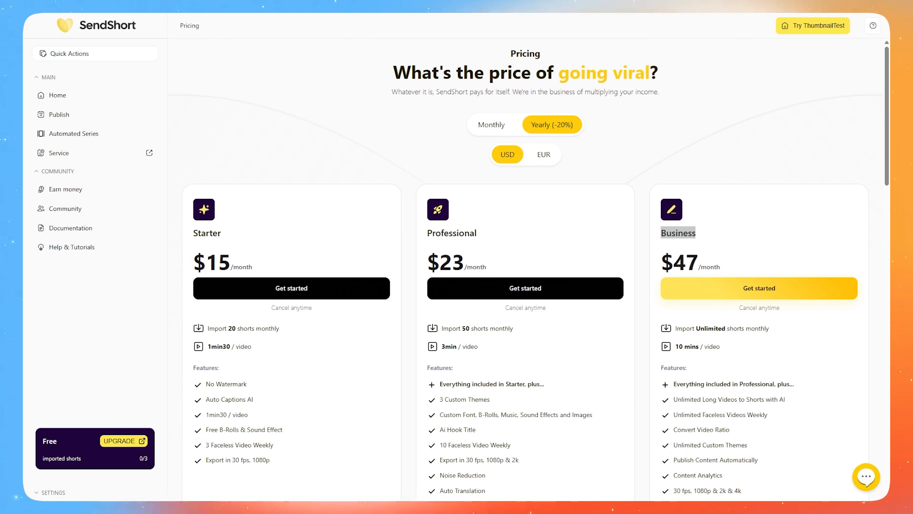
pyautogui.click(716, 237)
pyautogui.scroll(-1, 717, 237)
pyautogui.scroll(-2, 717, 237)
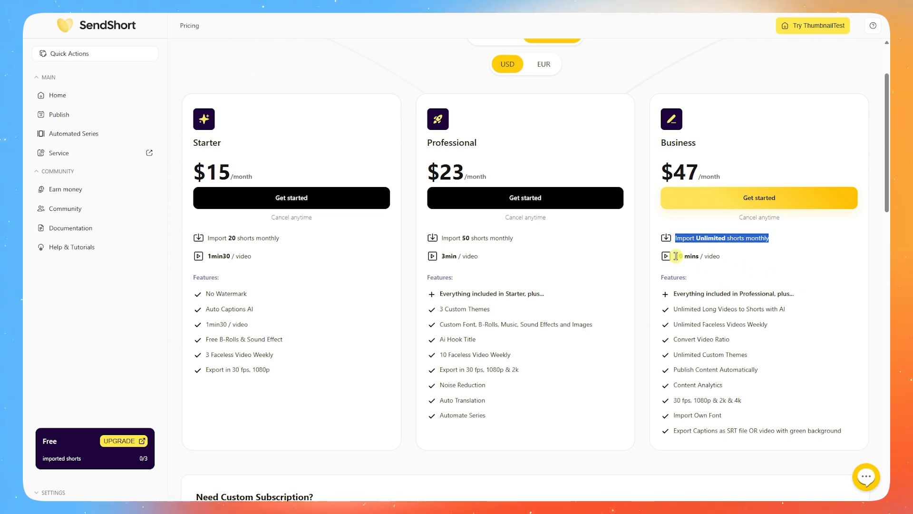
pyautogui.moveTo(676, 255); pyautogui.dragTo(712, 257)
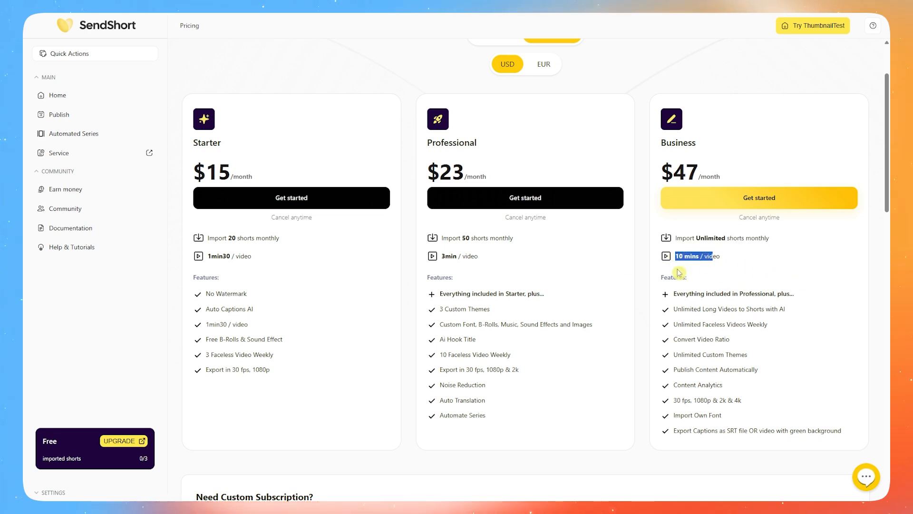
pyautogui.click(719, 279)
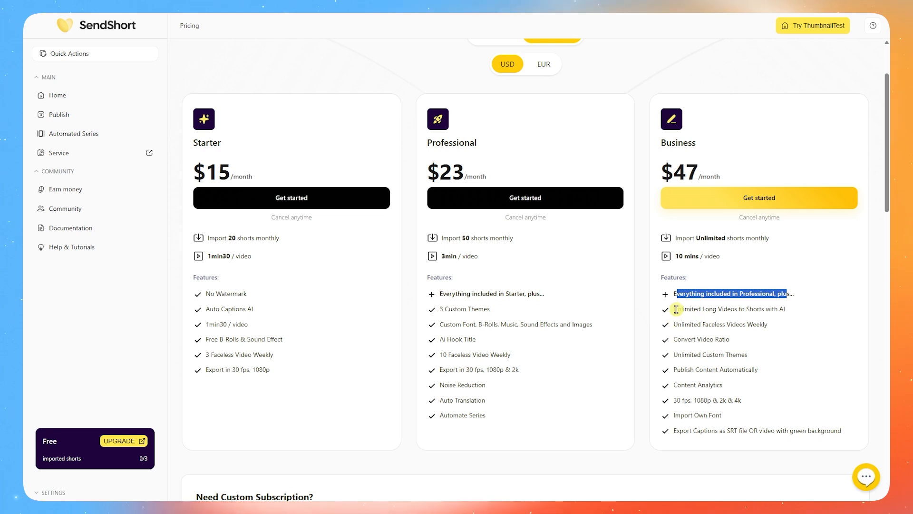
# Examine the Business plan's extra features, from long videos to shorts, faceless videos and custom themes to automatic publishing, content analytics and caption export
pyautogui.moveTo(673, 311); pyautogui.dragTo(797, 310)
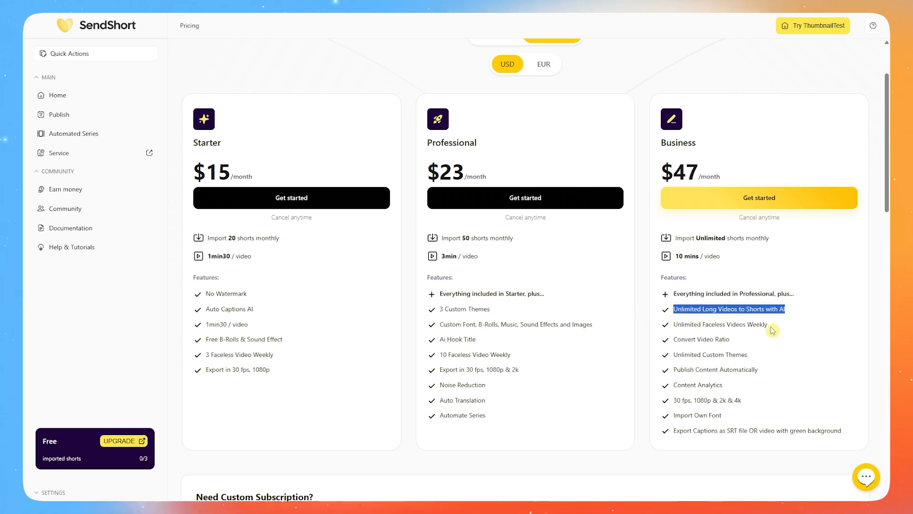
pyautogui.moveTo(673, 324); pyautogui.dragTo(760, 325)
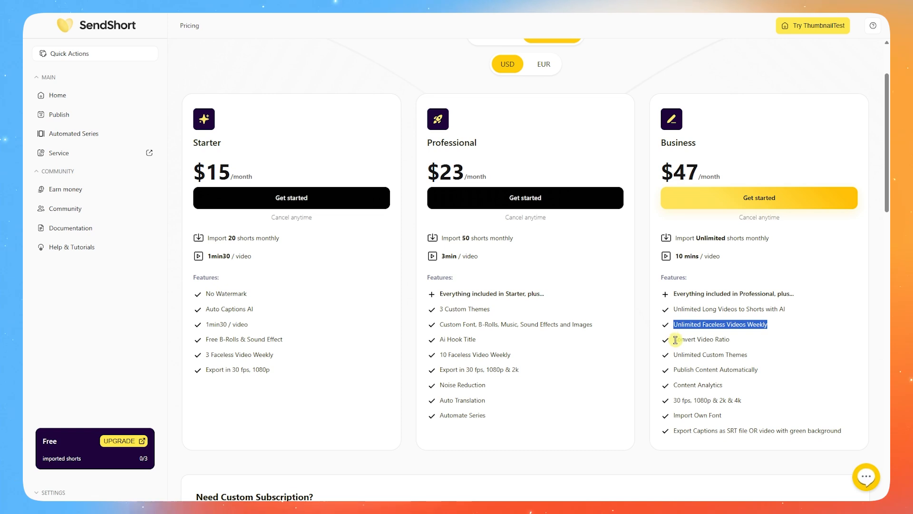
pyautogui.moveTo(677, 354); pyautogui.dragTo(750, 353)
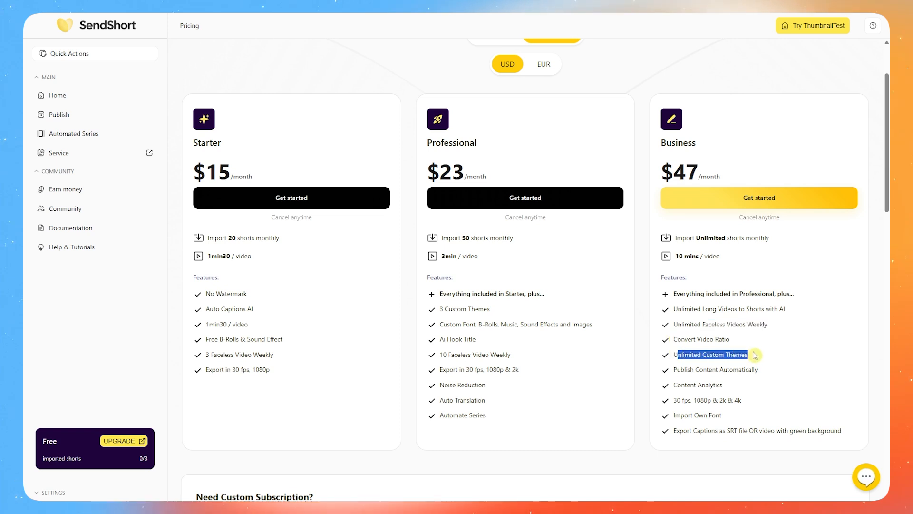
pyautogui.scroll(-1, 743, 280)
pyautogui.scroll(-1, 744, 280)
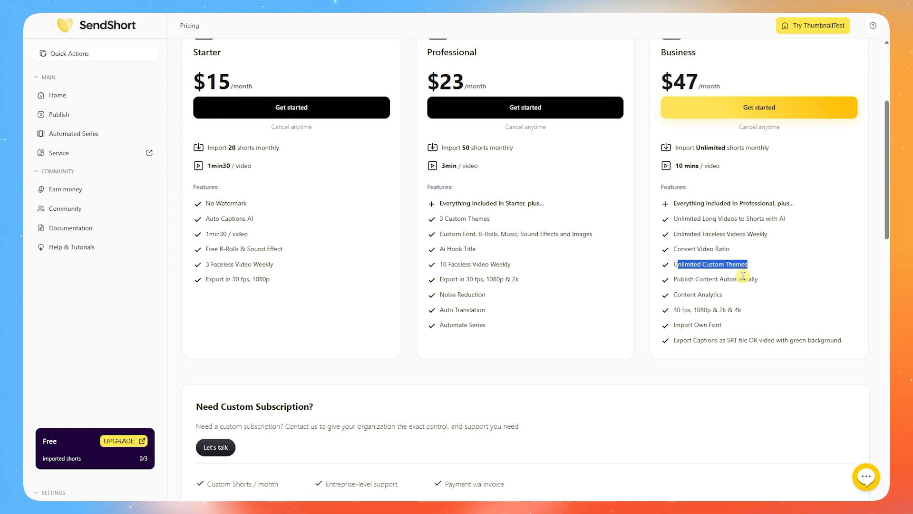
pyautogui.moveTo(679, 281); pyautogui.dragTo(765, 281)
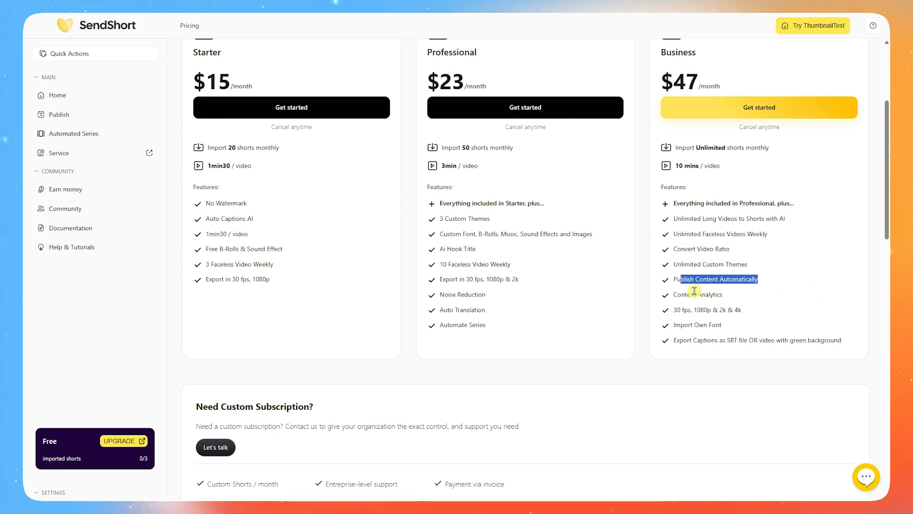
pyautogui.moveTo(682, 297); pyautogui.dragTo(728, 303)
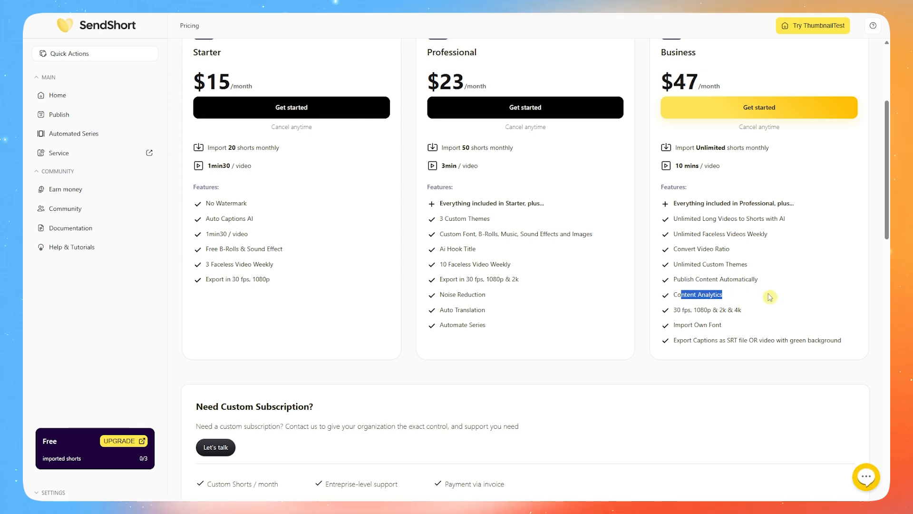
pyautogui.scroll(-1, 748, 301)
pyautogui.click(755, 284)
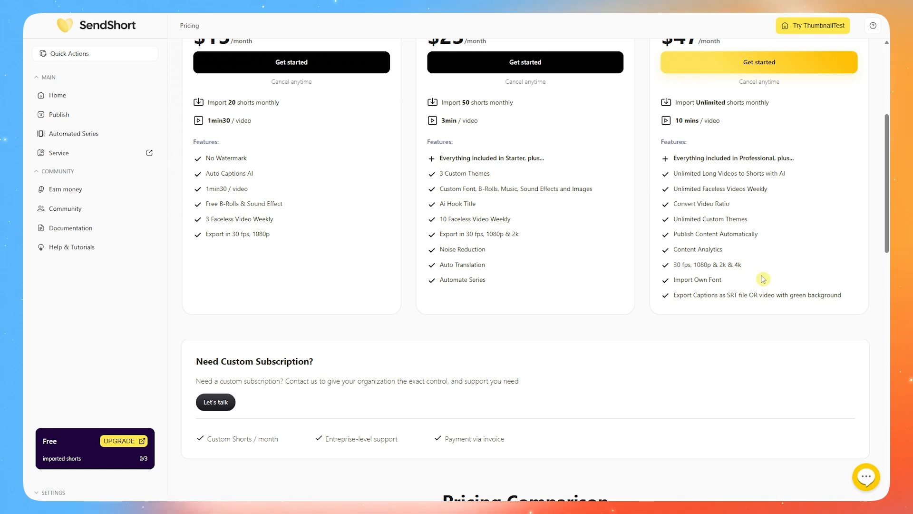
# Review the custom subscription offer and the Pricing Comparison table for all three plans, ending back at the plan cards
pyautogui.scroll(-2, 727, 274)
pyautogui.scroll(3, 715, 271)
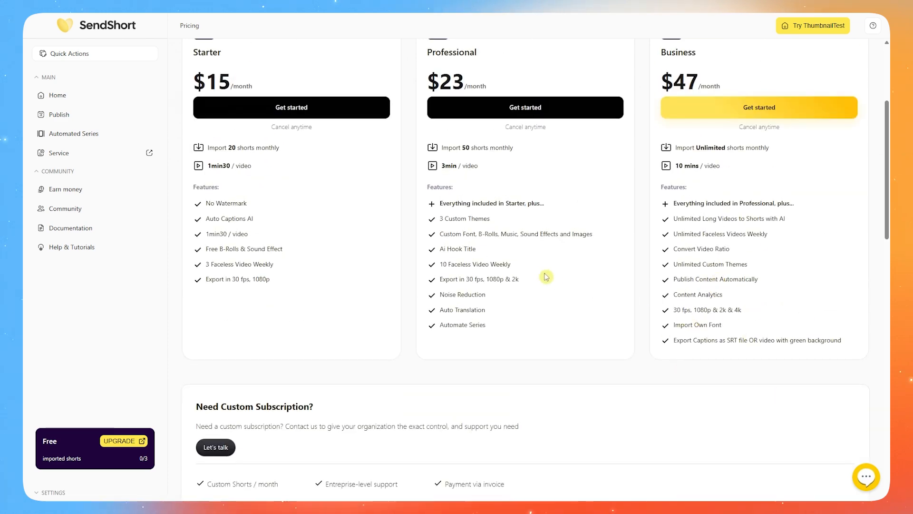
pyautogui.scroll(-5, 541, 270)
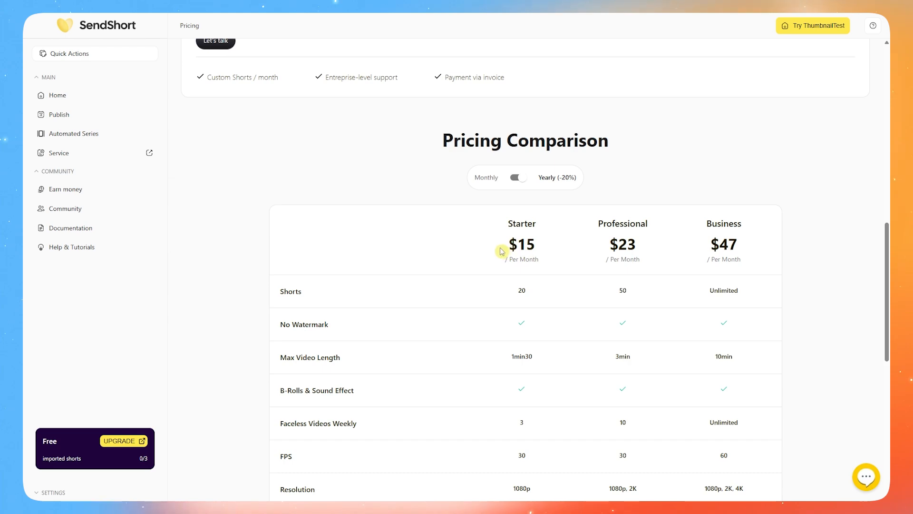
pyautogui.scroll(-4, 580, 316)
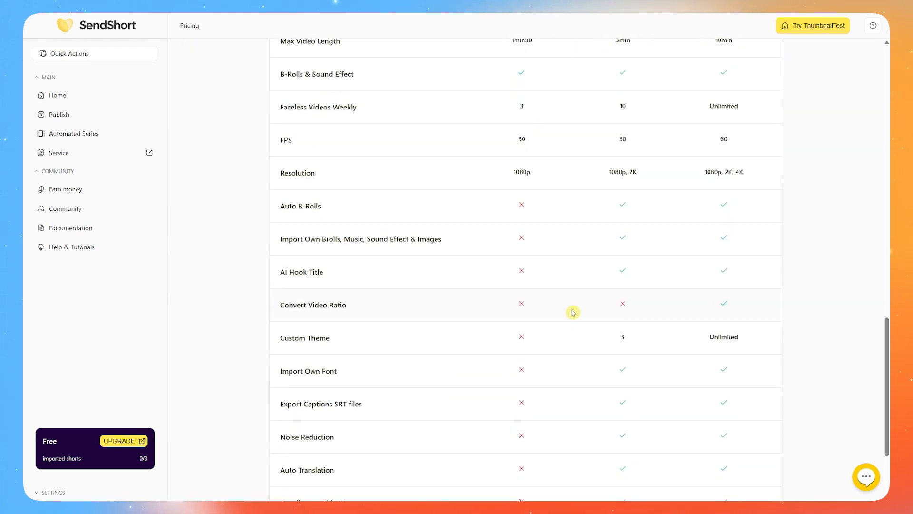
pyautogui.scroll(2, 573, 312)
pyautogui.scroll(-3, 542, 221)
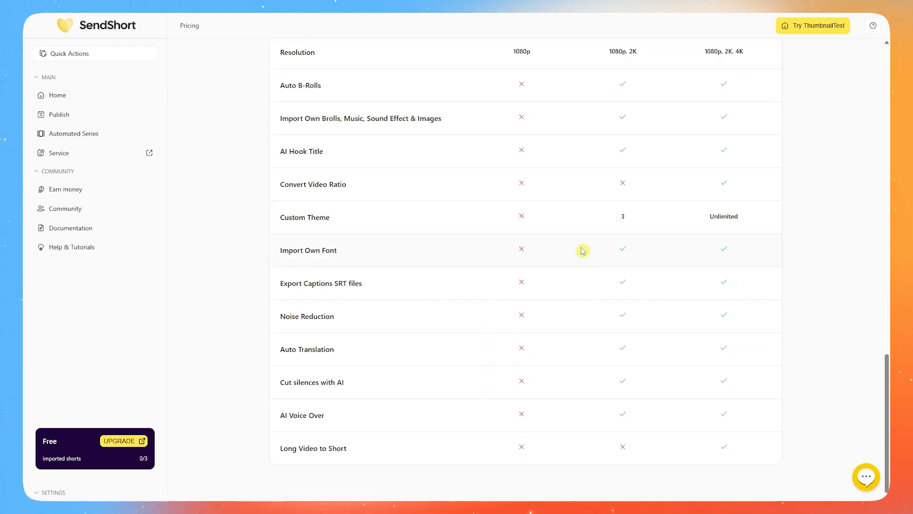
pyautogui.scroll(10, 587, 323)
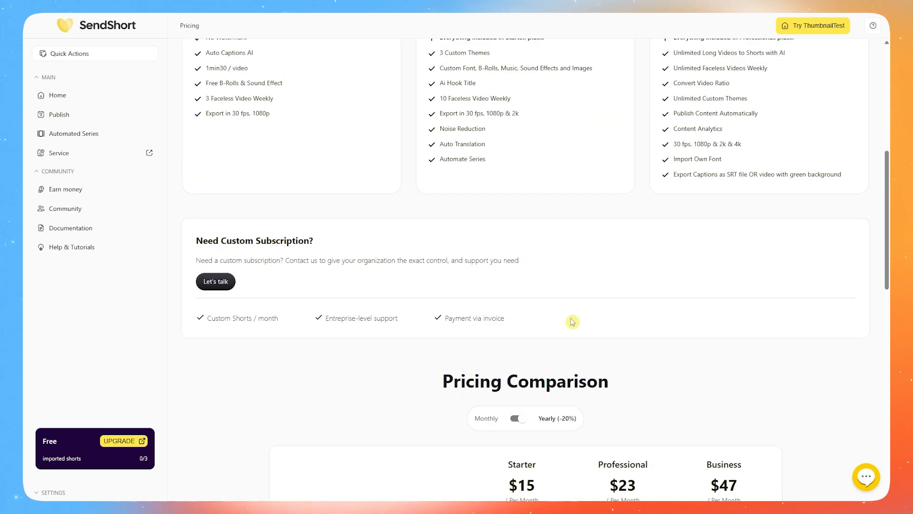
pyautogui.scroll(3, 570, 321)
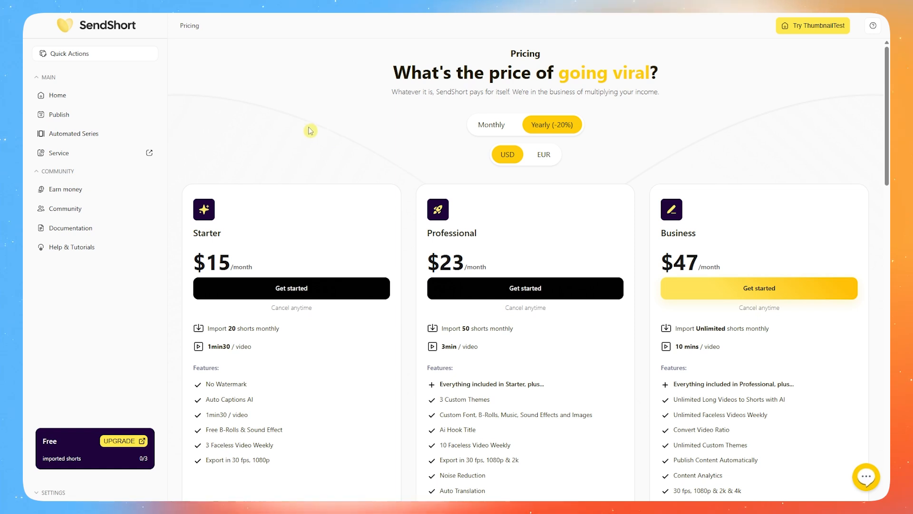
# Go to the home page and start creating a faceless video
pyautogui.click(51, 91)
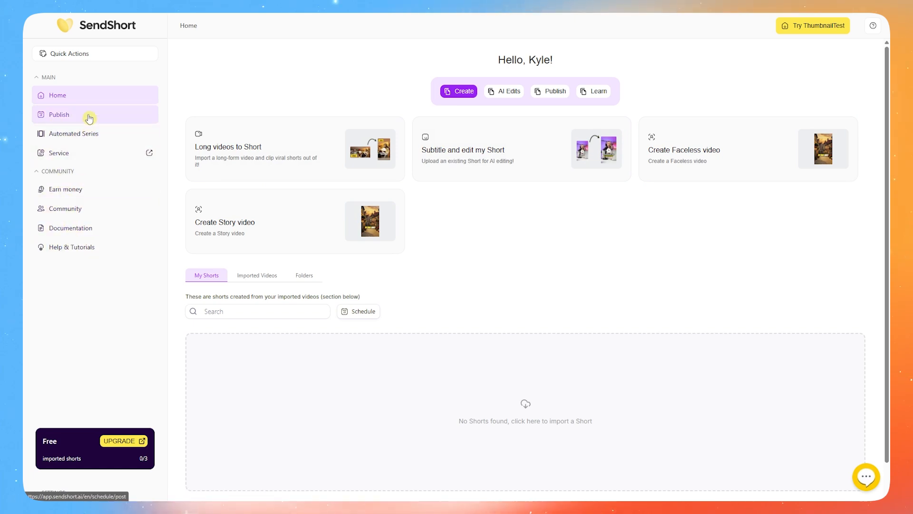
pyautogui.click(725, 182)
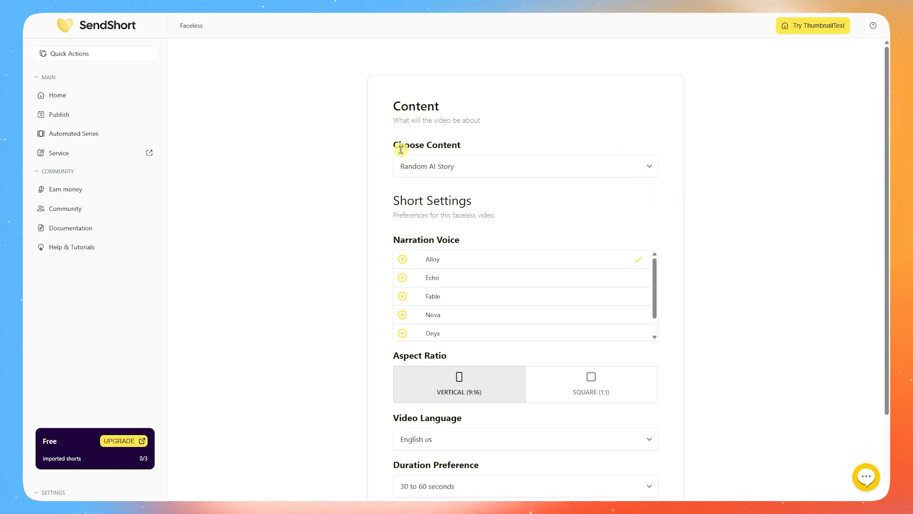
pyautogui.moveTo(397, 146); pyautogui.dragTo(457, 147)
pyautogui.click(481, 151)
# Try Custom Topic as the faceless video's content and return the choice to Random AI Story
pyautogui.click(446, 171)
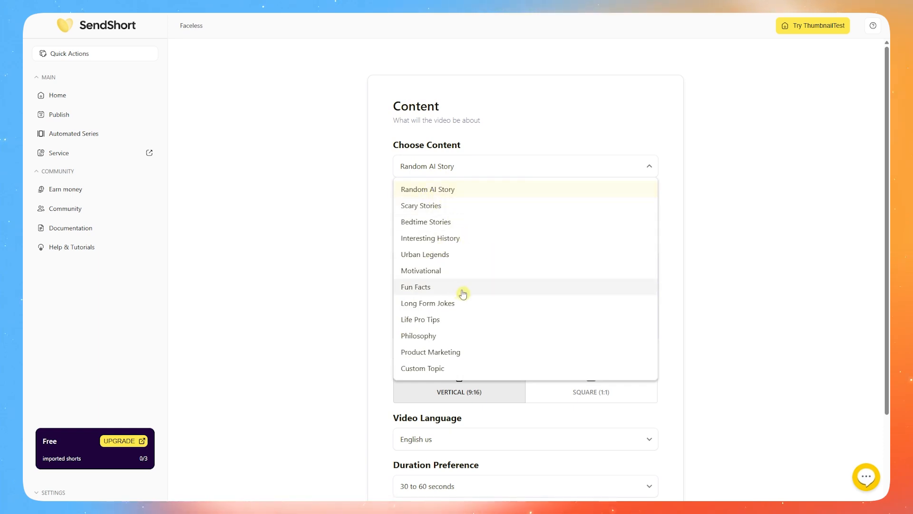
pyautogui.click(424, 369)
pyautogui.click(449, 169)
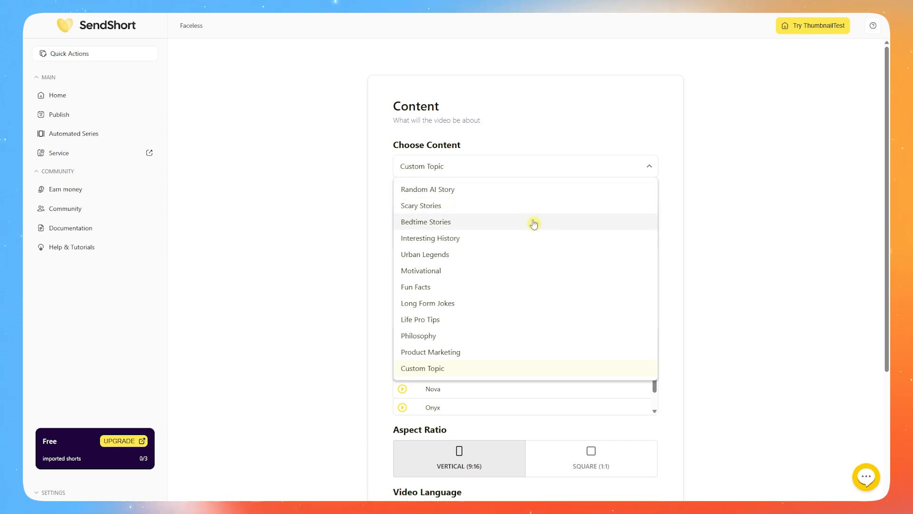
pyautogui.click(520, 190)
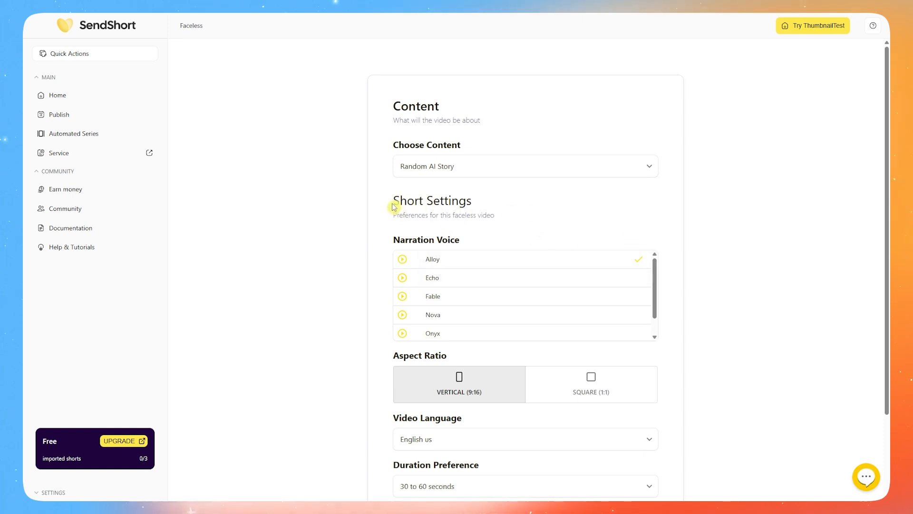
# Examine the faceless video's short settings and the available narration voices, from Alloy to Shimmer
pyautogui.click(490, 211)
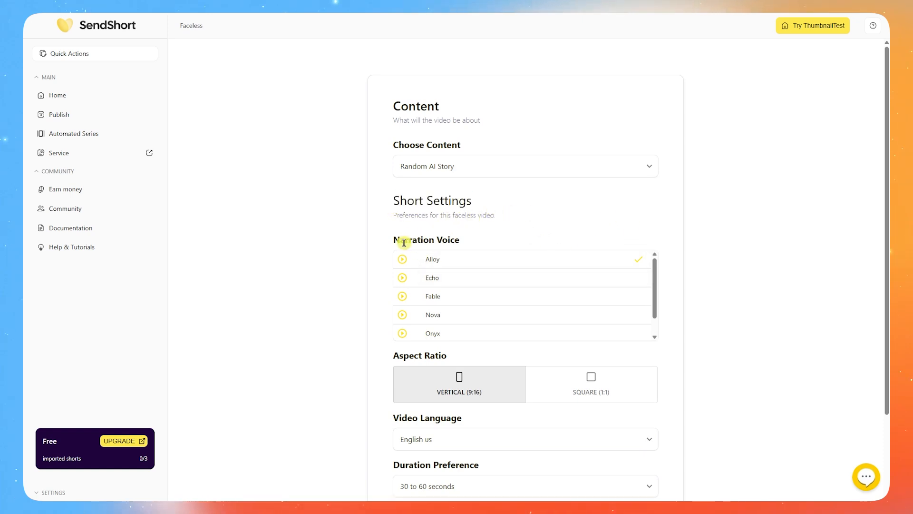
pyautogui.click(489, 245)
pyautogui.scroll(-1, 547, 290)
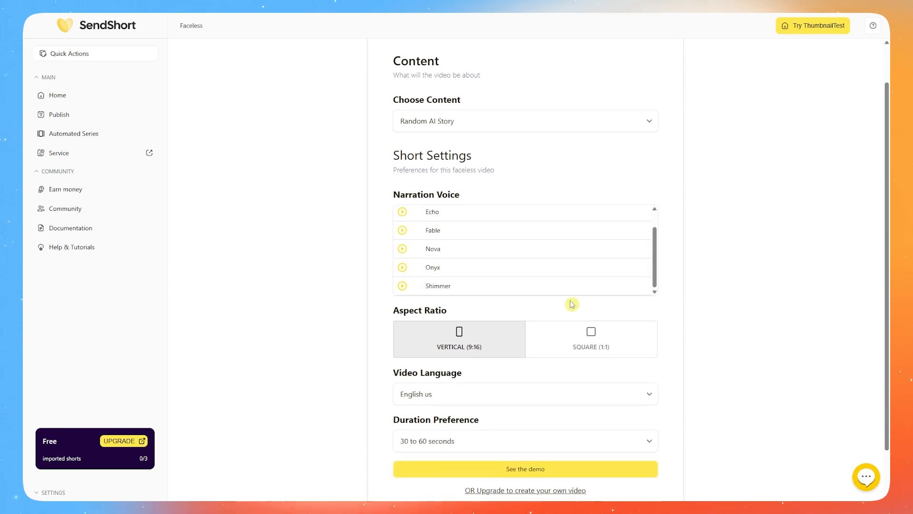
pyautogui.scroll(1, 541, 266)
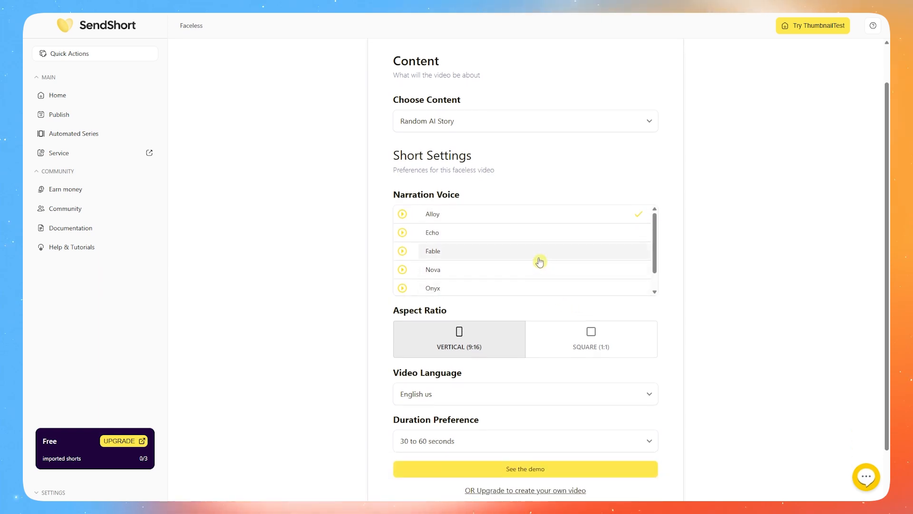
pyautogui.scroll(1, 560, 271)
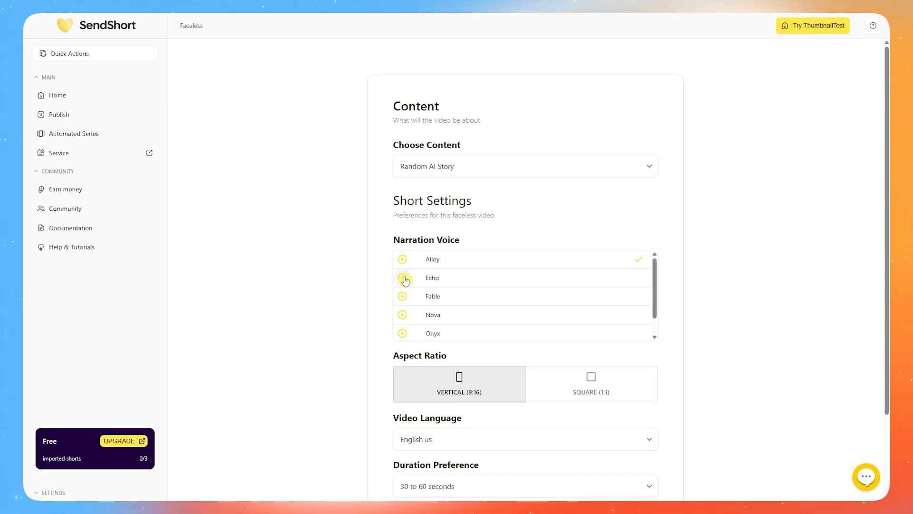
pyautogui.scroll(-1, 401, 295)
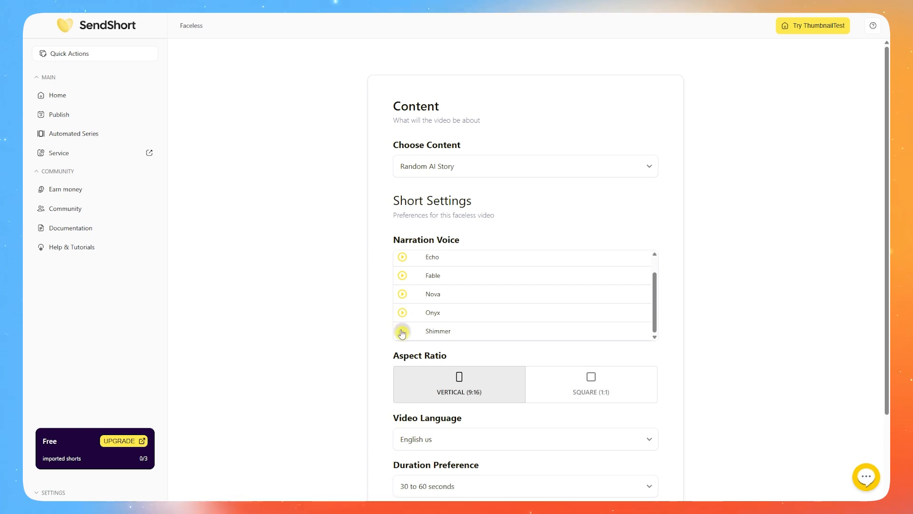
pyautogui.scroll(1, 433, 311)
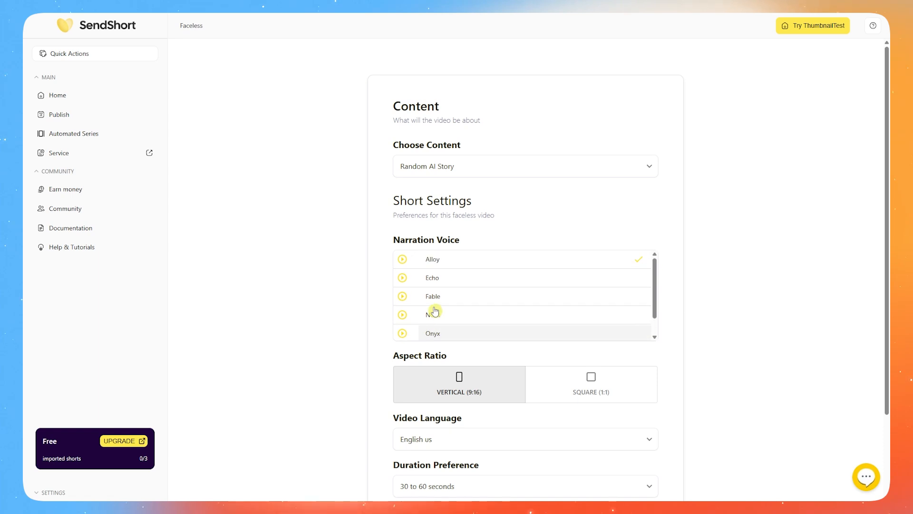
pyautogui.scroll(-1, 431, 310)
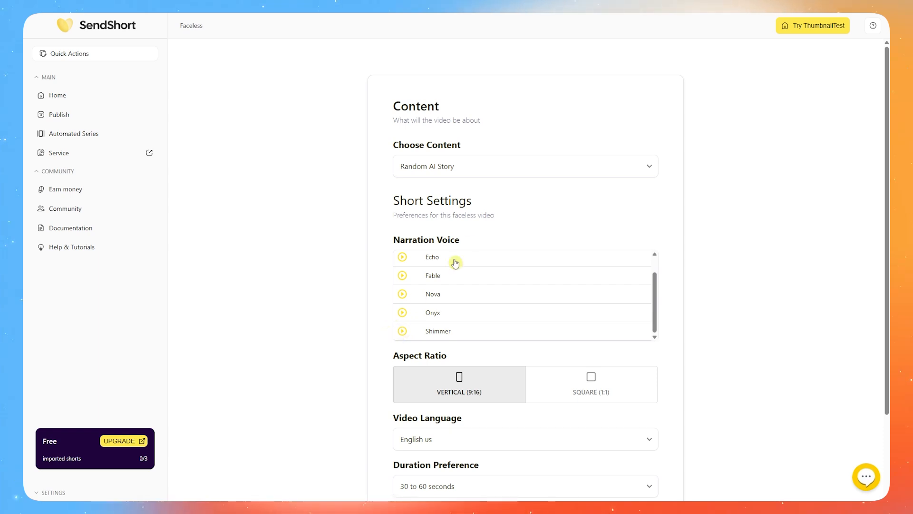
pyautogui.scroll(1, 449, 297)
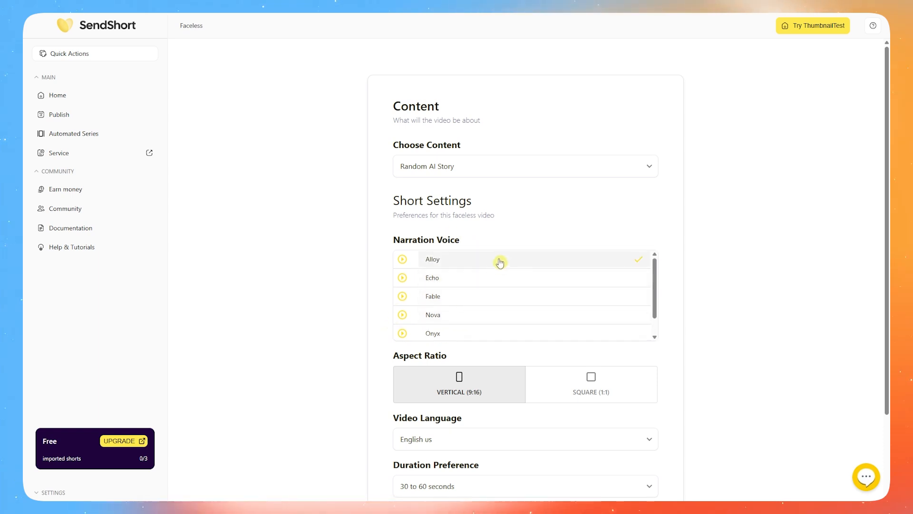
# Choose Onyx as the faceless video's narration voice
pyautogui.scroll(-1, 523, 304)
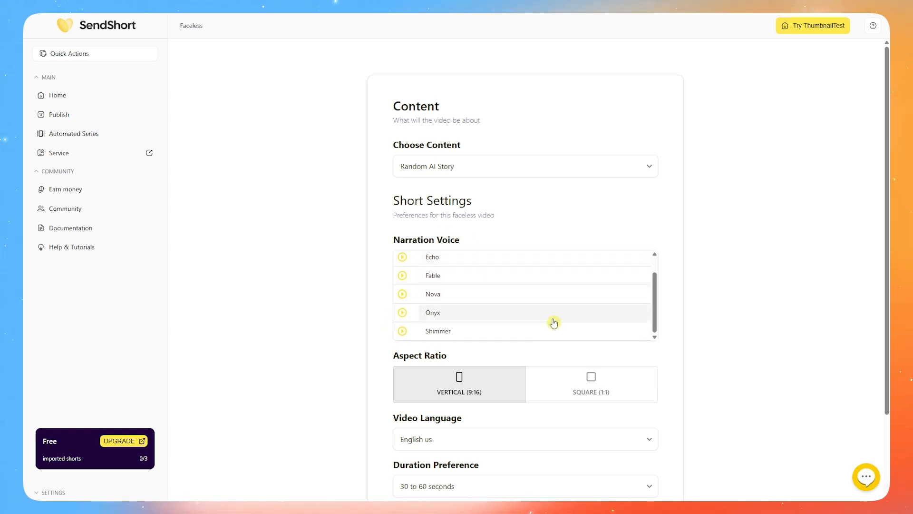
pyautogui.click(609, 318)
pyautogui.scroll(1, 471, 300)
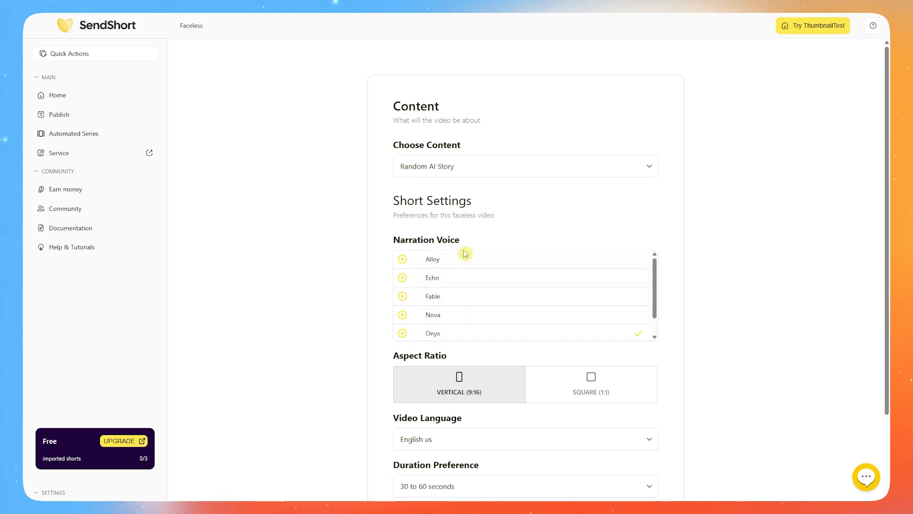
pyautogui.scroll(-1, 523, 292)
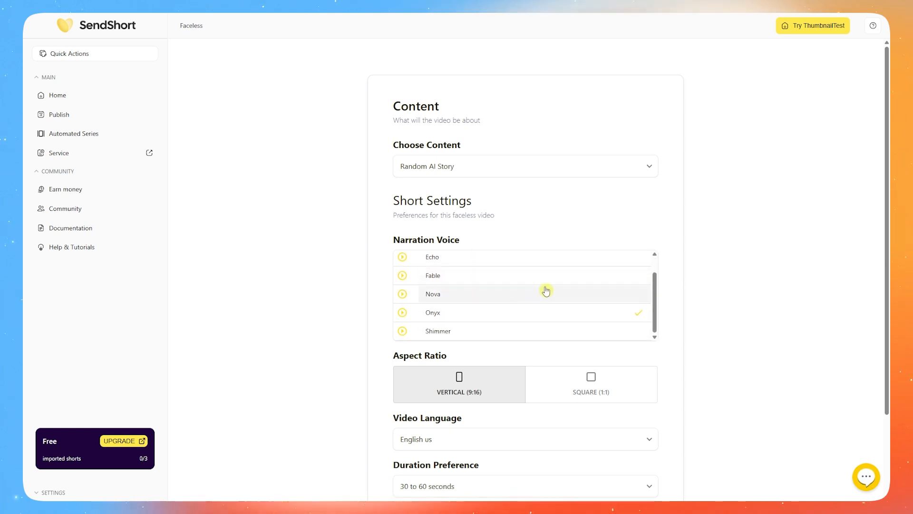
pyautogui.scroll(-2, 543, 288)
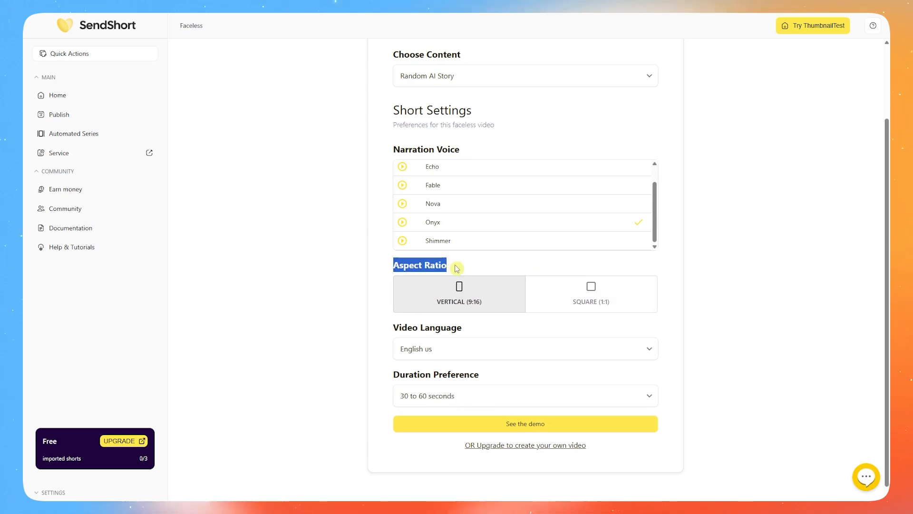
# Try the Square (1:1) aspect ratio for the faceless video and return the choice to Vertical (9:16)
pyautogui.click(556, 293)
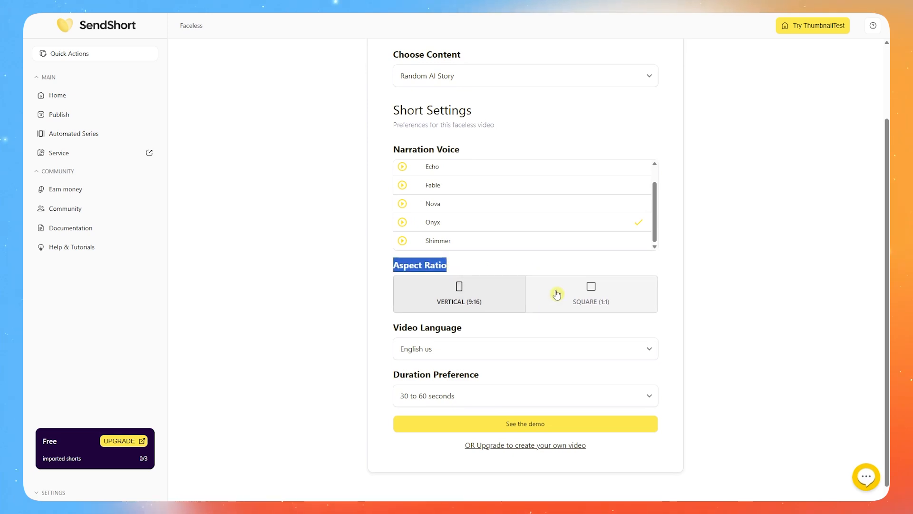
pyautogui.click(491, 291)
pyautogui.click(561, 294)
pyautogui.click(509, 295)
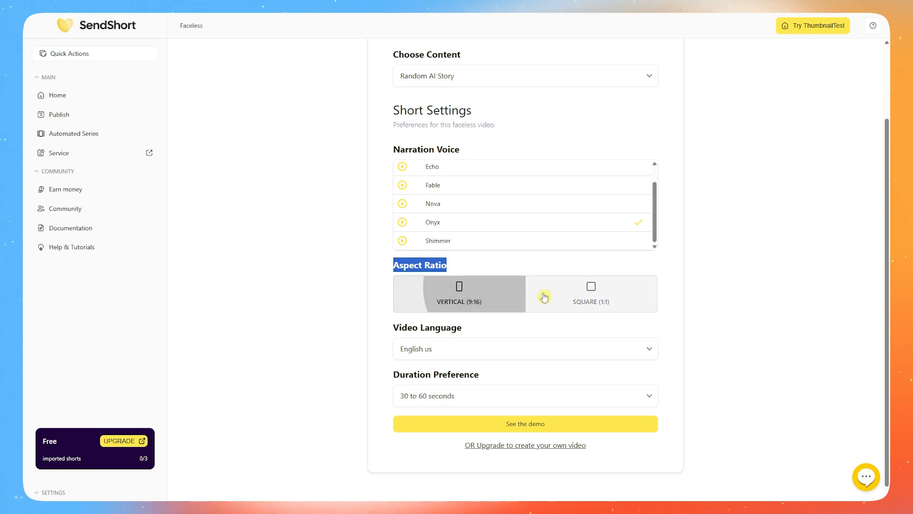
pyautogui.click(544, 296)
pyautogui.click(511, 295)
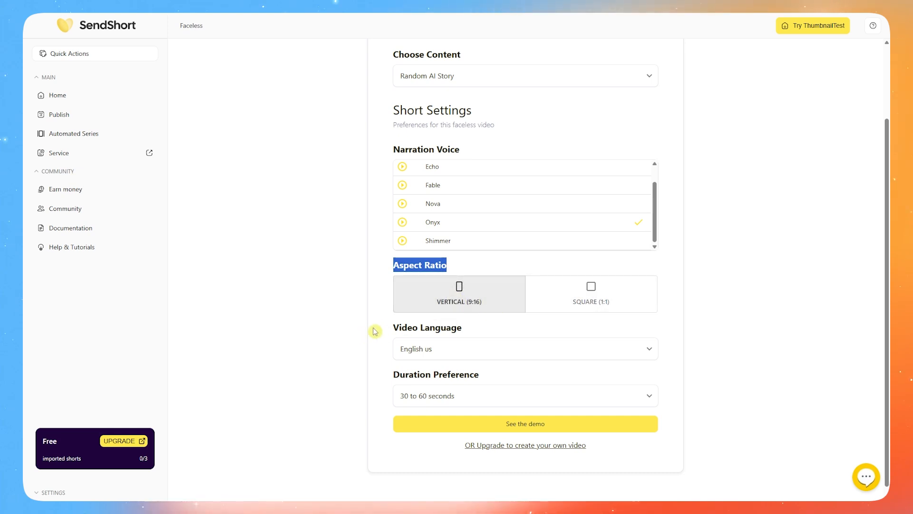
# Examine the available languages for the faceless video, from English to Ukrainian, and leave the choice on English
pyautogui.moveTo(402, 327); pyautogui.dragTo(493, 330)
pyautogui.click(475, 348)
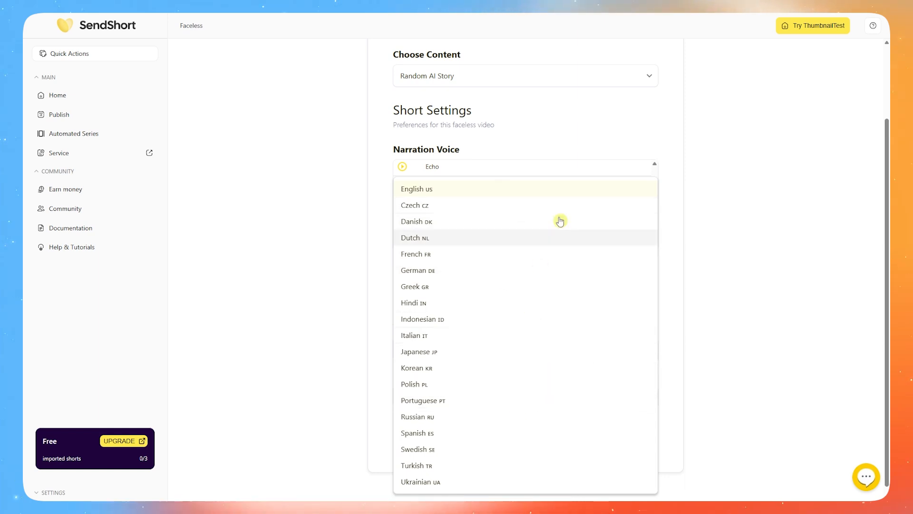
pyautogui.click(731, 242)
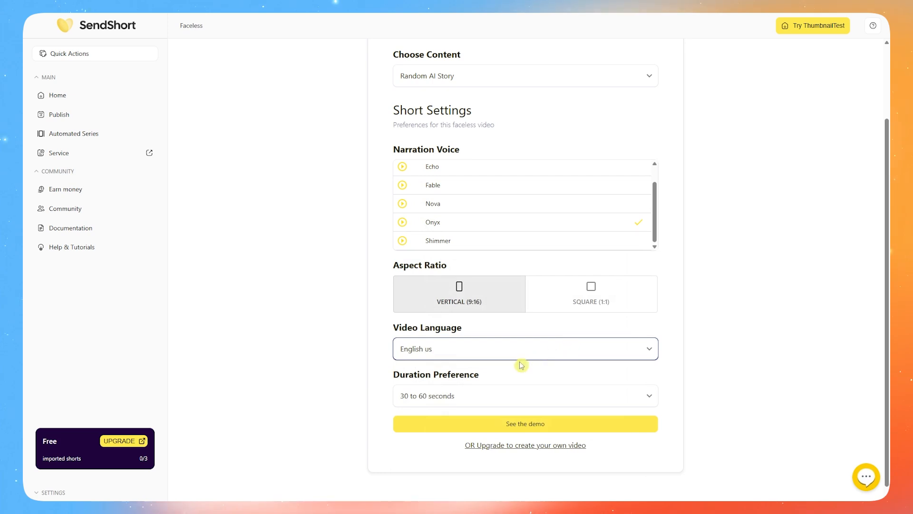
# Try 60 to 90 seconds as the duration preference and return the choice to 30 to 60 seconds
pyautogui.moveTo(488, 378); pyautogui.dragTo(389, 379)
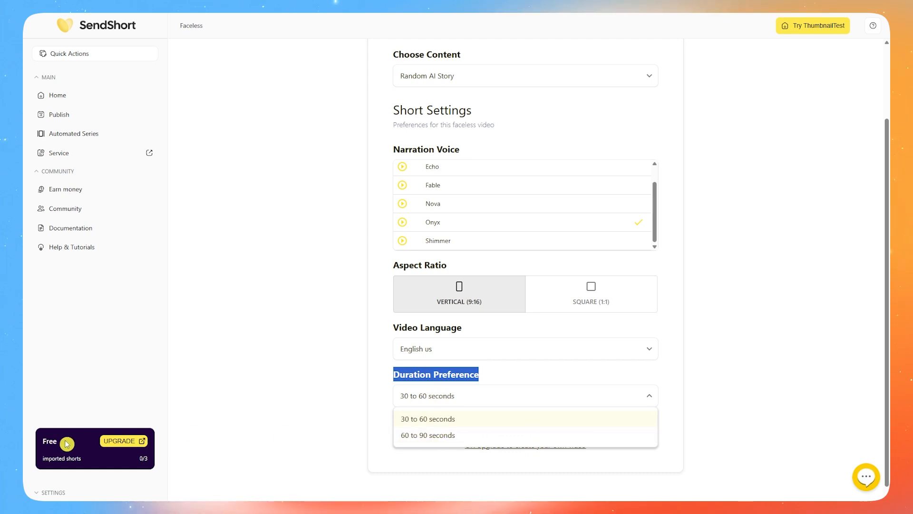
pyautogui.click(416, 435)
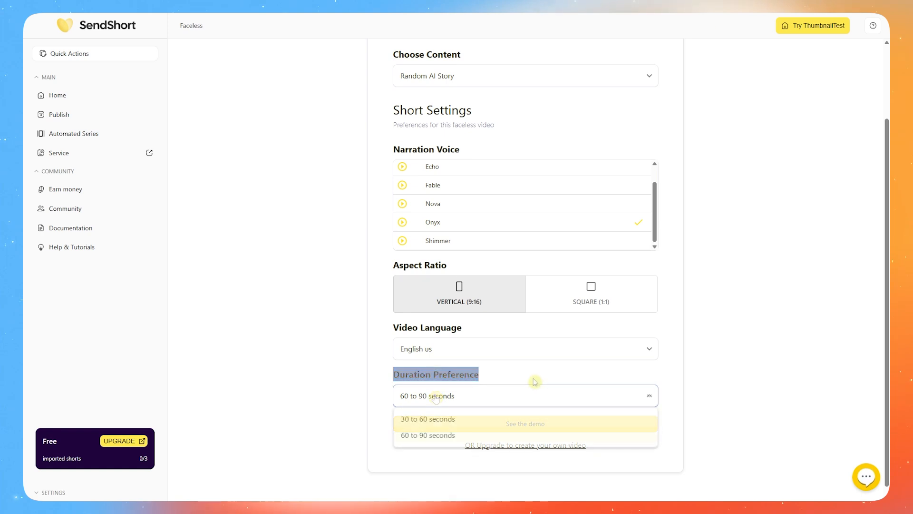
pyautogui.click(418, 421)
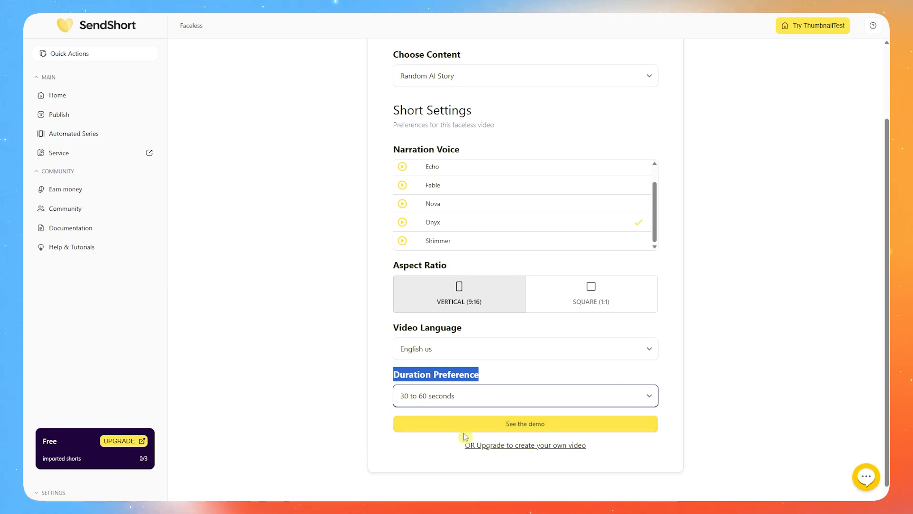
# Review the faceless video's settings and open its demo in the editor
pyautogui.scroll(2, 476, 430)
pyautogui.scroll(-2, 499, 428)
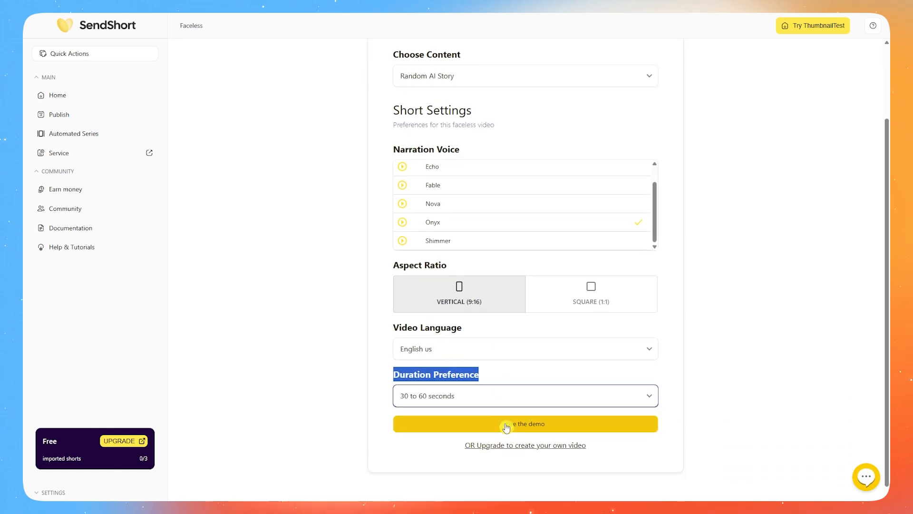
pyautogui.click(507, 429)
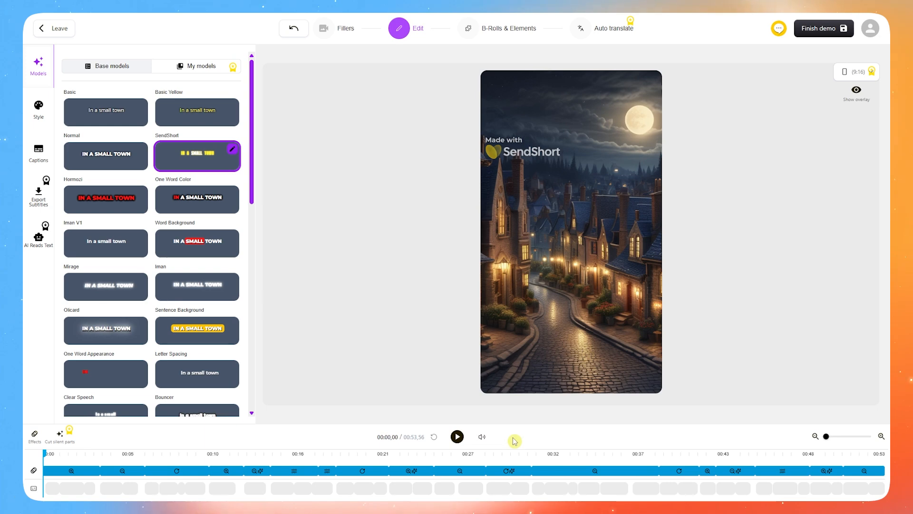
# Play the demo video from the start, replay passages from about 29 and 23 seconds, and pause it
pyautogui.click(458, 438)
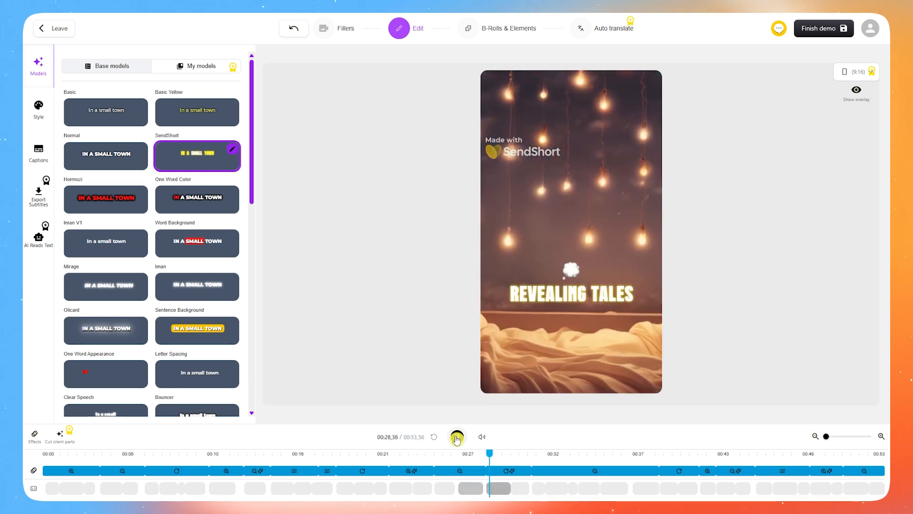
pyautogui.click(456, 438)
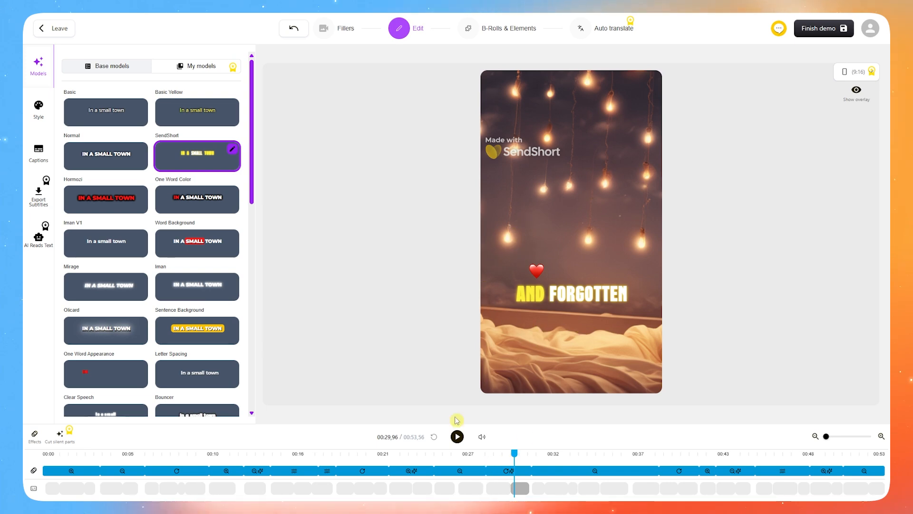
pyautogui.click(504, 455)
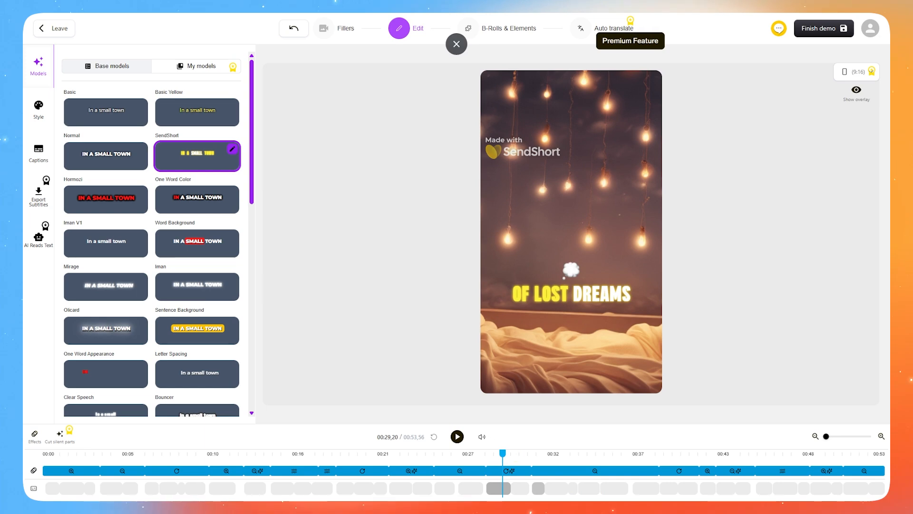
pyautogui.click(457, 436)
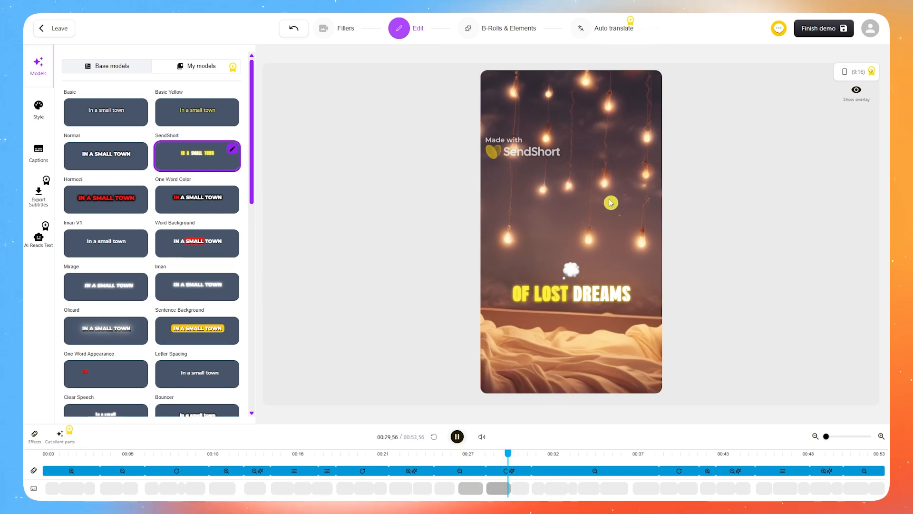
pyautogui.click(412, 457)
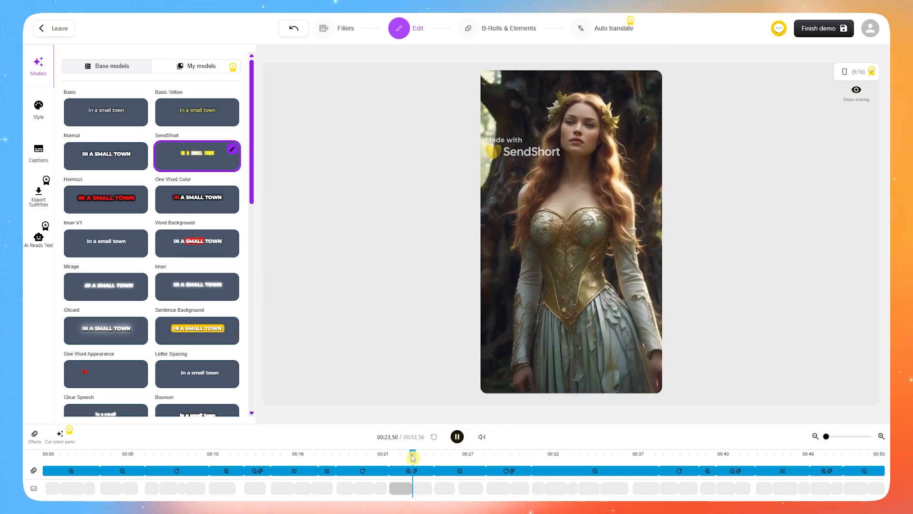
pyautogui.click(458, 437)
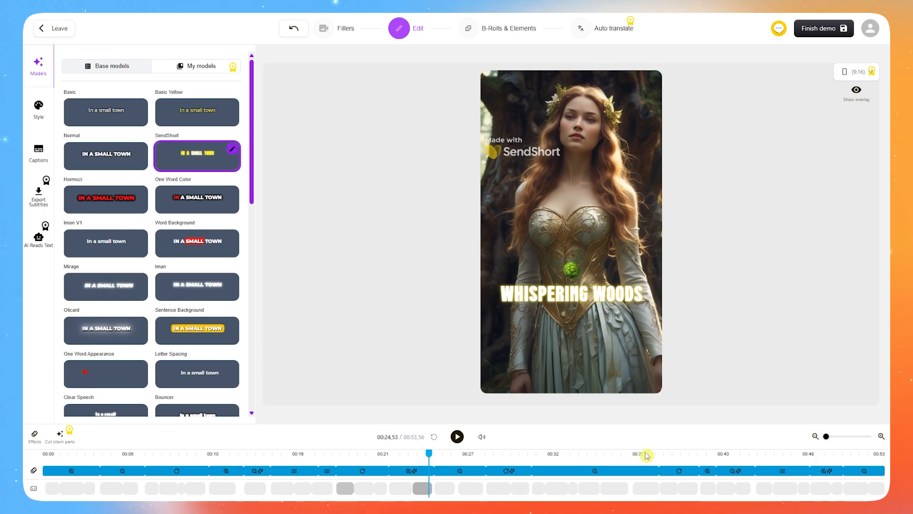
# Check the demo video's frames and captions at about 42, 34 and 17 seconds
pyautogui.click(711, 457)
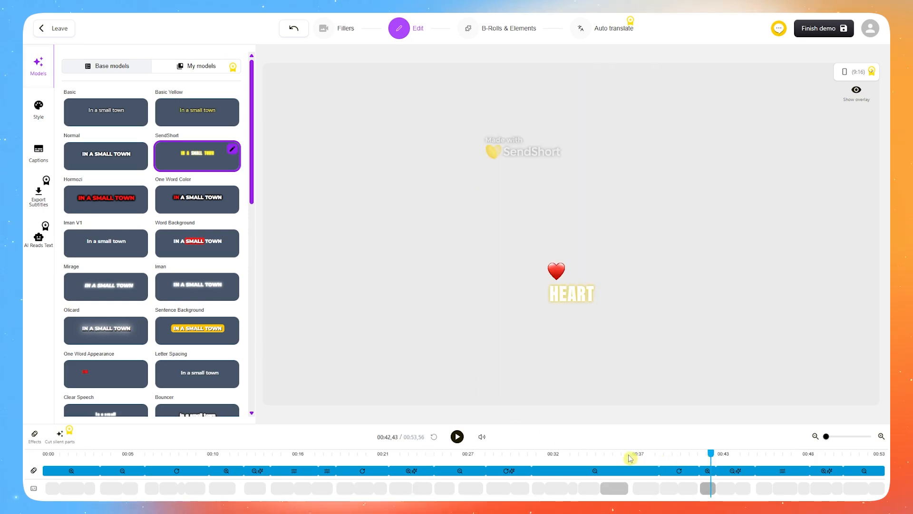
pyautogui.click(580, 458)
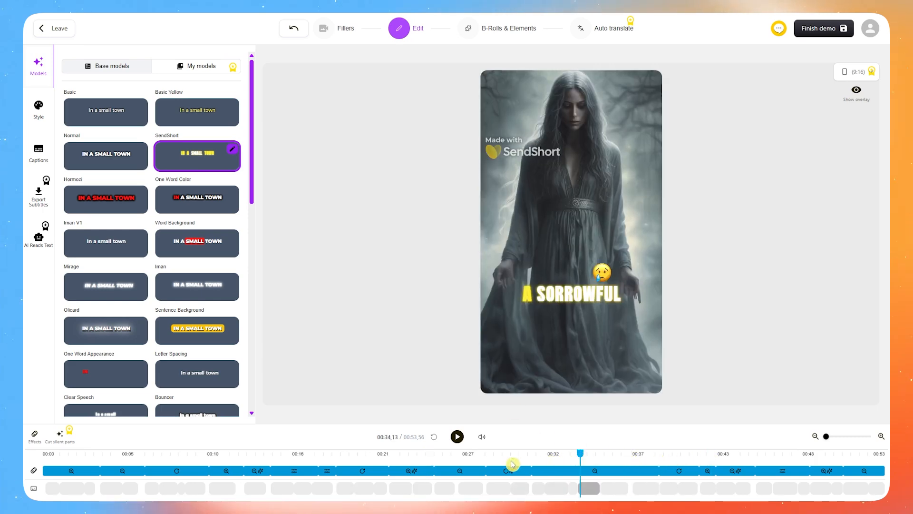
pyautogui.click(407, 458)
pyautogui.click(313, 457)
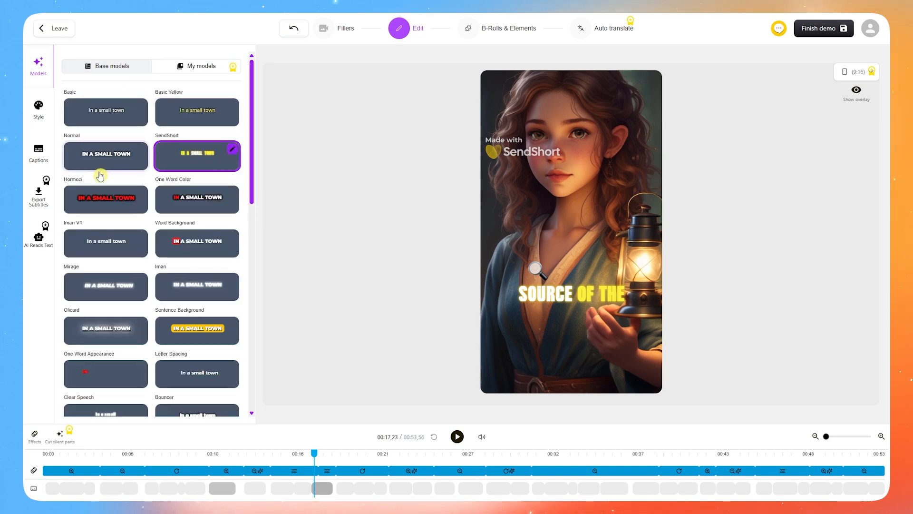
# Look through the base caption models, check the My models section, and close the upgrade notice
pyautogui.scroll(-20, 100, 176)
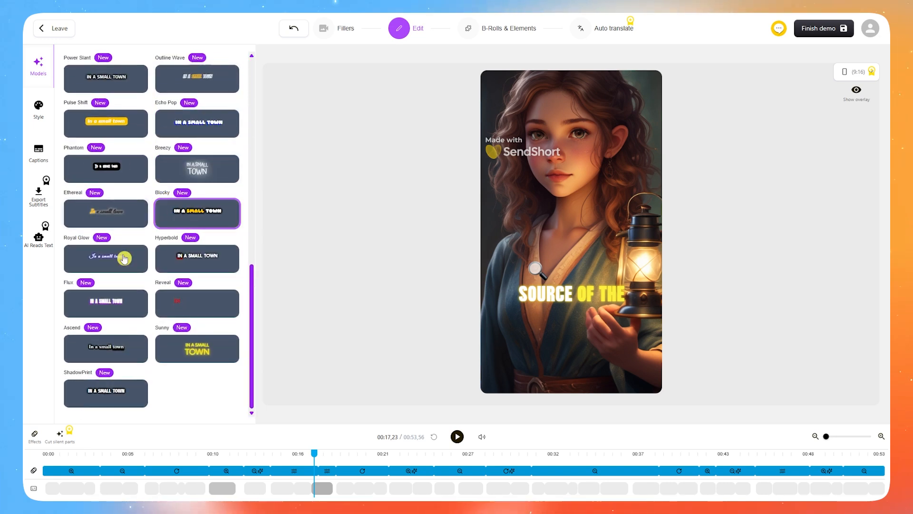
pyautogui.scroll(10, 185, 281)
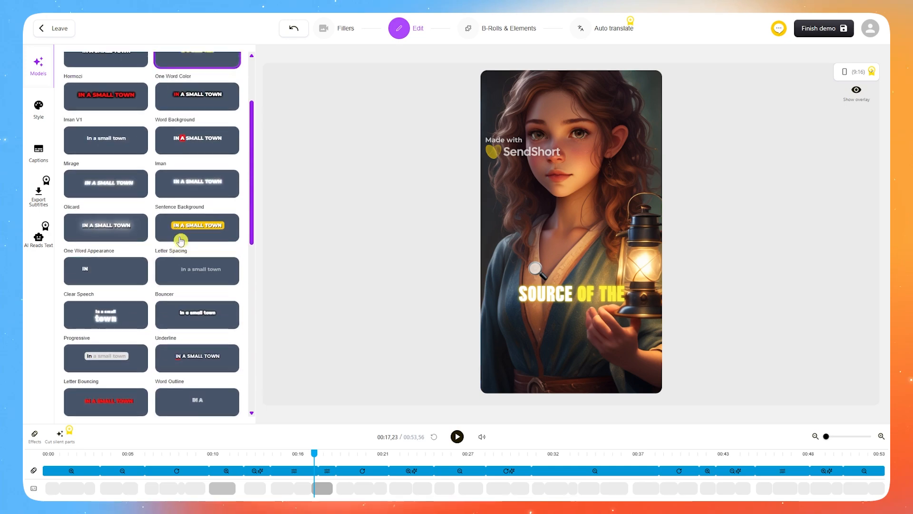
pyautogui.scroll(3, 180, 241)
pyautogui.click(200, 65)
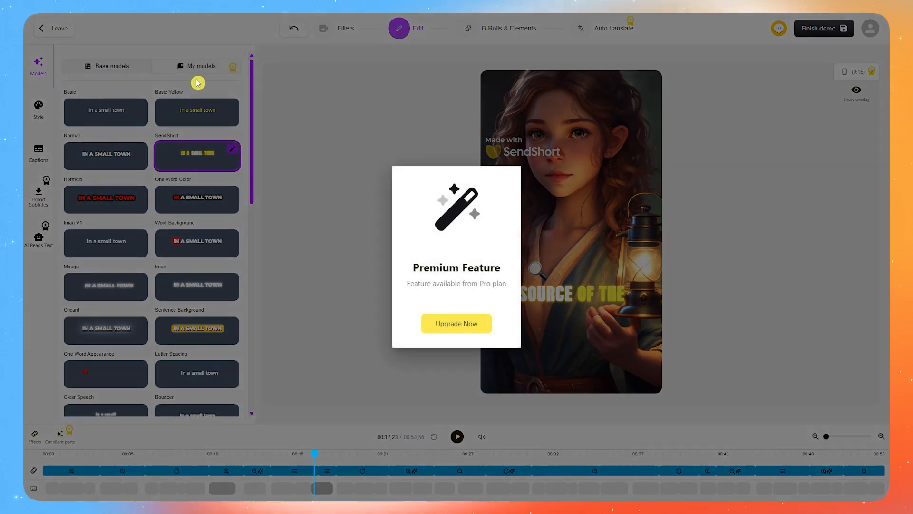
pyautogui.click(556, 196)
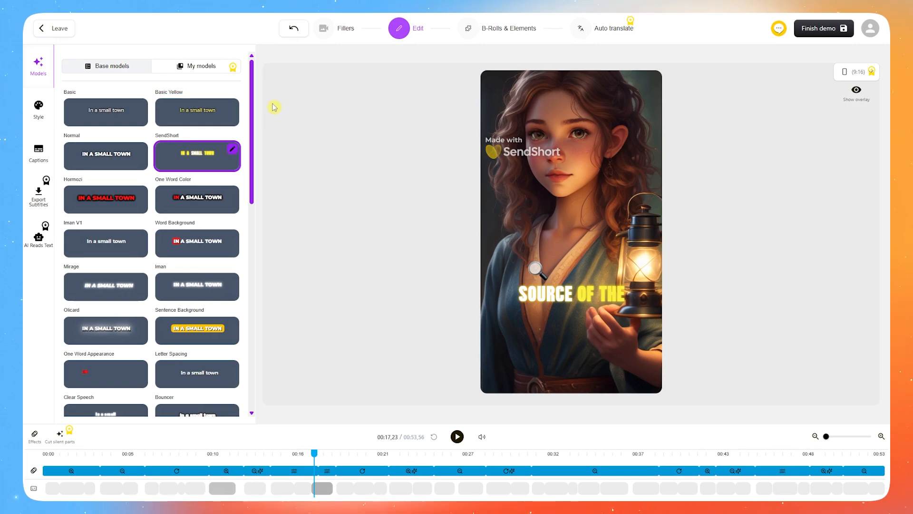
pyautogui.scroll(-3, 172, 266)
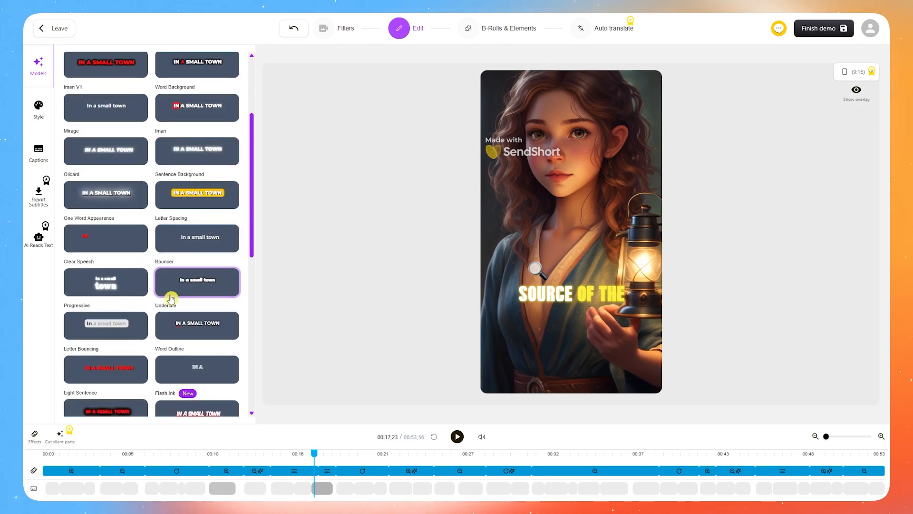
pyautogui.scroll(3, 170, 299)
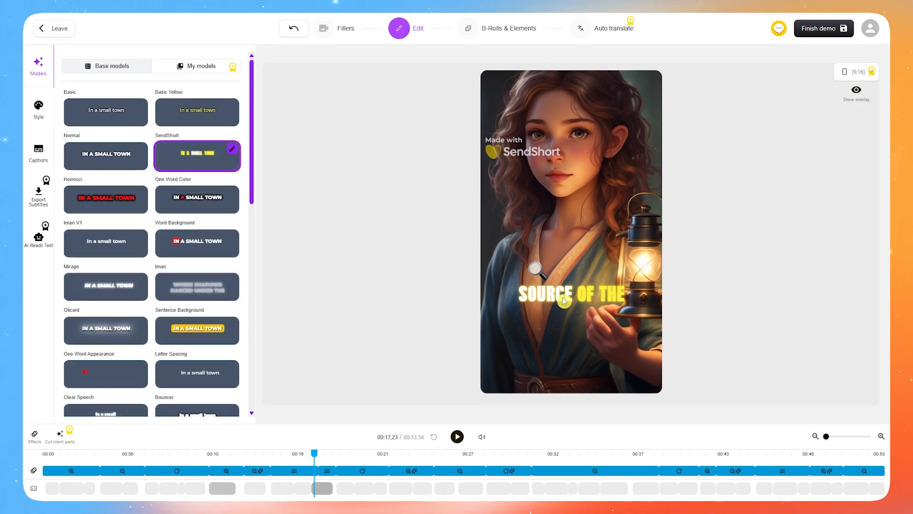
# Try the Olicard caption model and check its captions at several points, including about 29 and 11 seconds
pyautogui.scroll(-2, 157, 267)
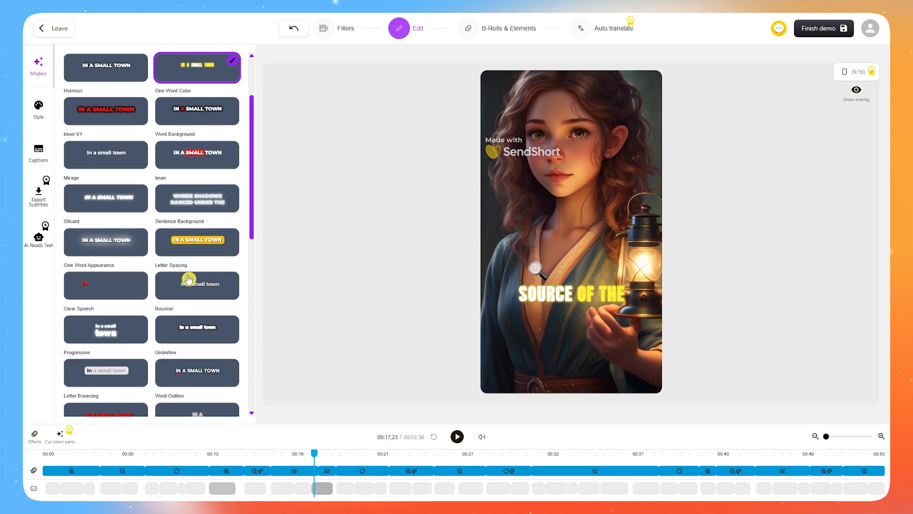
pyautogui.click(106, 249)
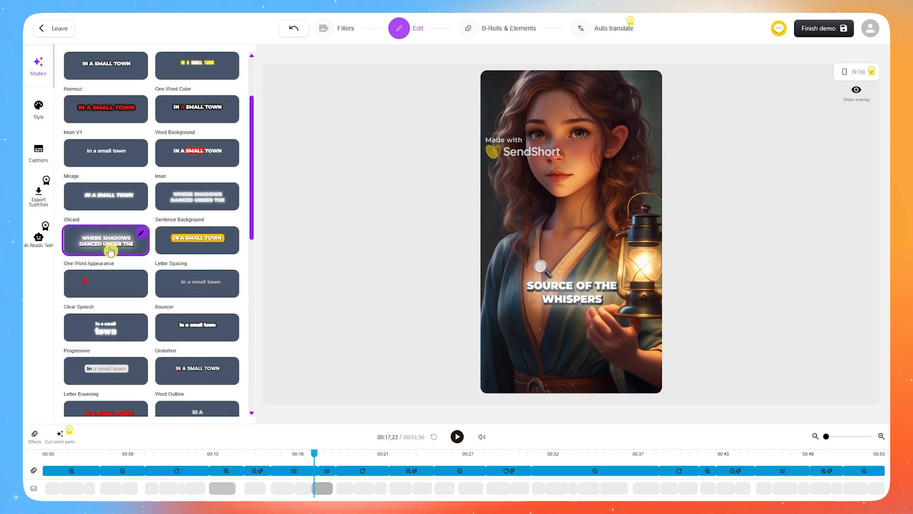
pyautogui.click(377, 457)
pyautogui.click(508, 456)
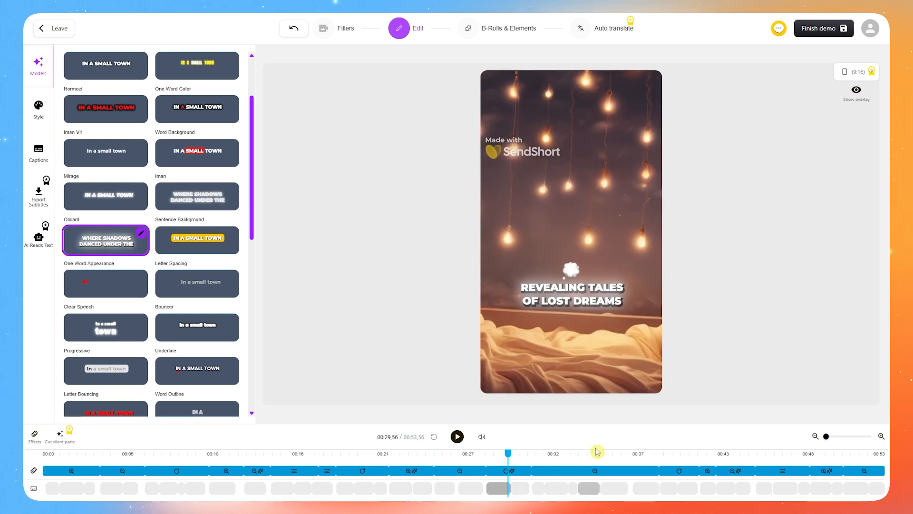
pyautogui.click(223, 456)
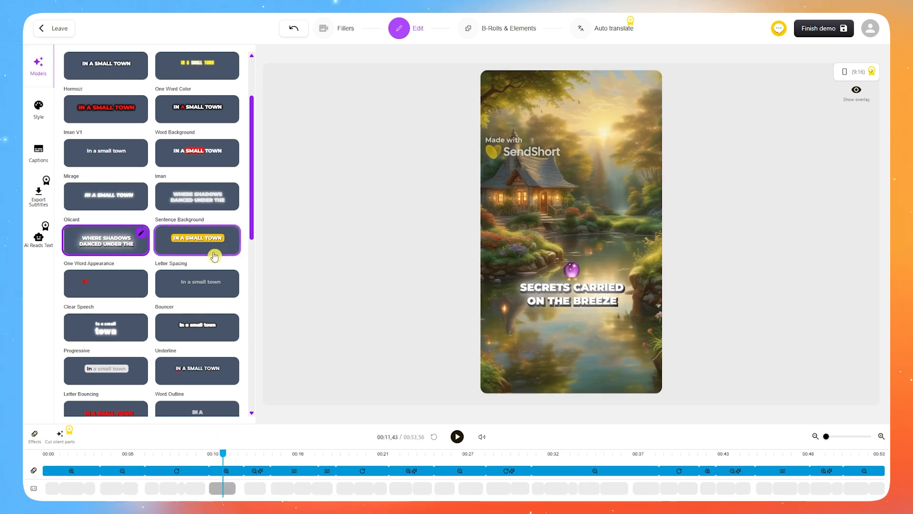
# Try the Sunny caption model and check its captions at several points between about 10 and 25 seconds
pyautogui.scroll(-7, 214, 254)
pyautogui.scroll(-3, 214, 256)
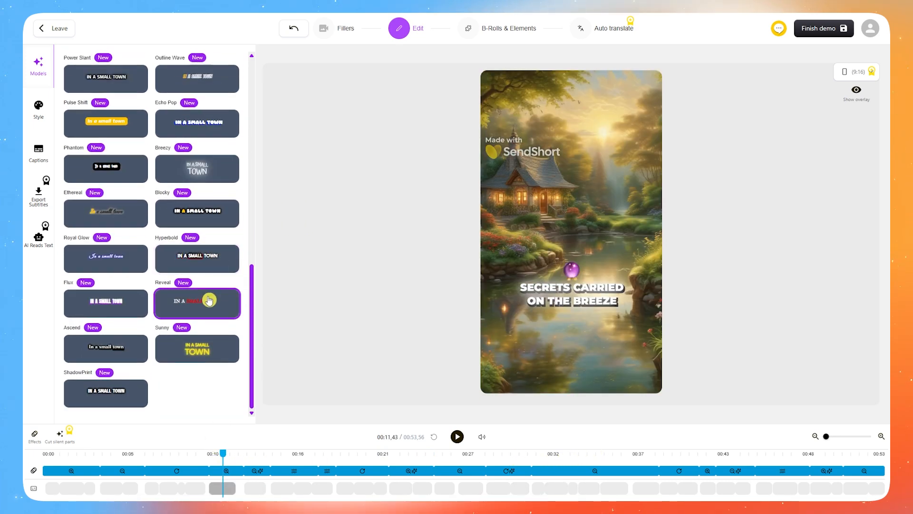
pyautogui.click(195, 351)
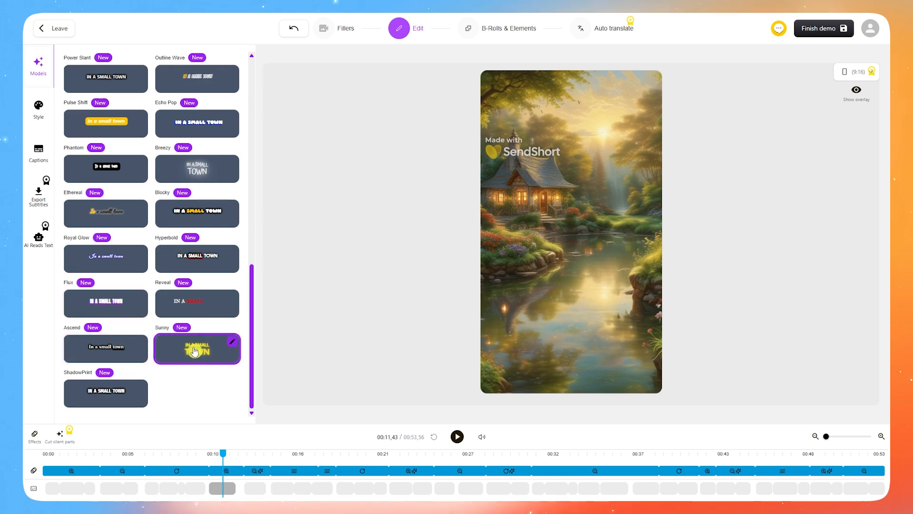
pyautogui.click(199, 453)
pyautogui.click(232, 456)
pyautogui.click(271, 457)
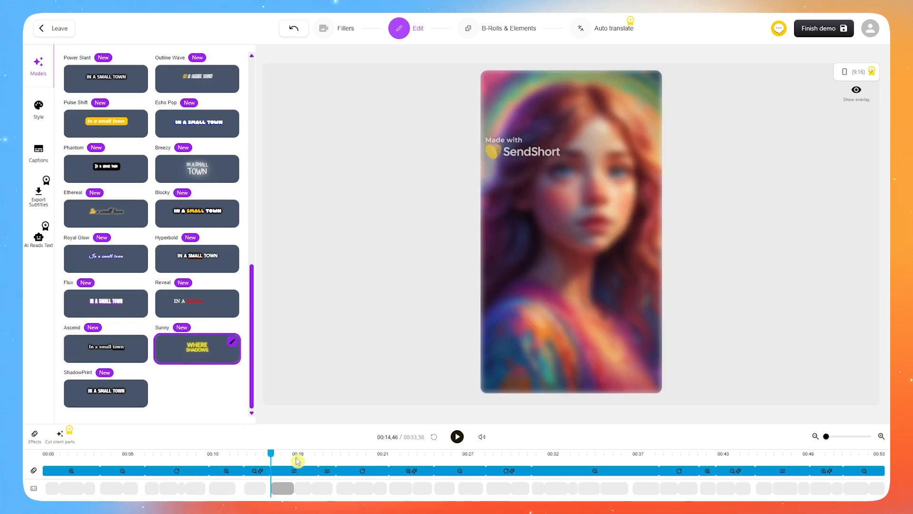
pyautogui.click(324, 453)
pyautogui.click(371, 456)
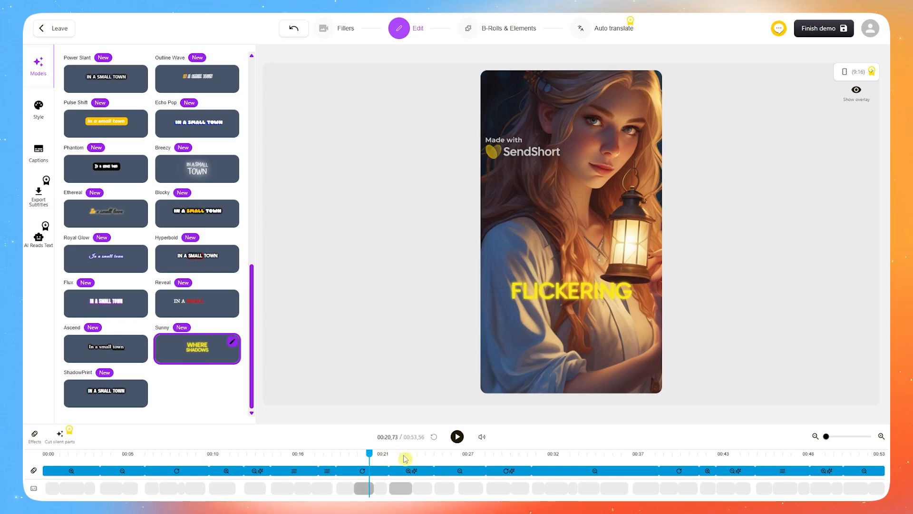
pyautogui.click(434, 455)
pyautogui.click(380, 455)
pyautogui.click(401, 454)
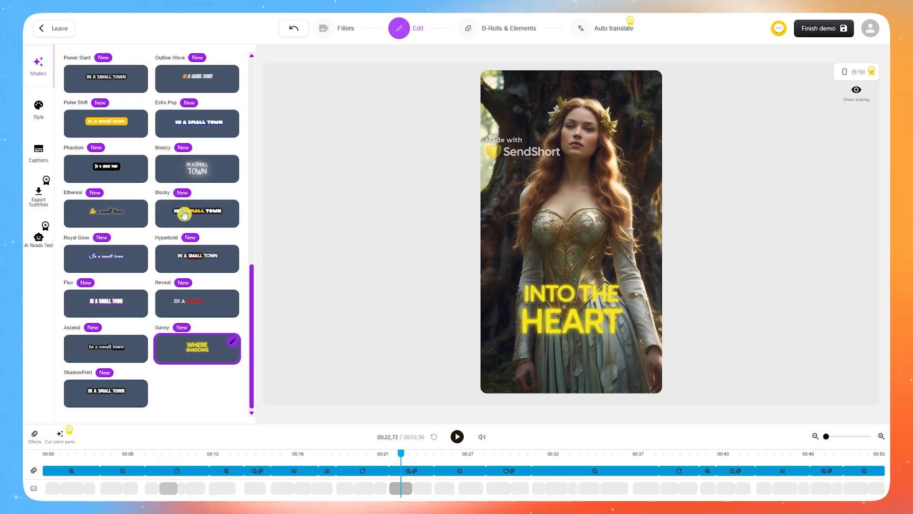
# Apply the Breezy caption model to the demo video
pyautogui.click(208, 180)
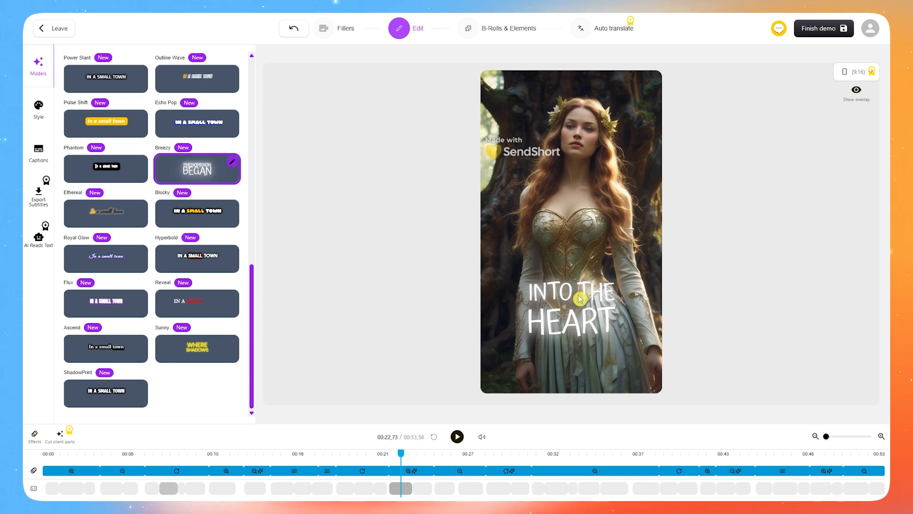
# Check the Breezy captions at several points of the demo video, at about 10, 15 and 19 seconds
pyautogui.click(193, 455)
pyautogui.click(284, 455)
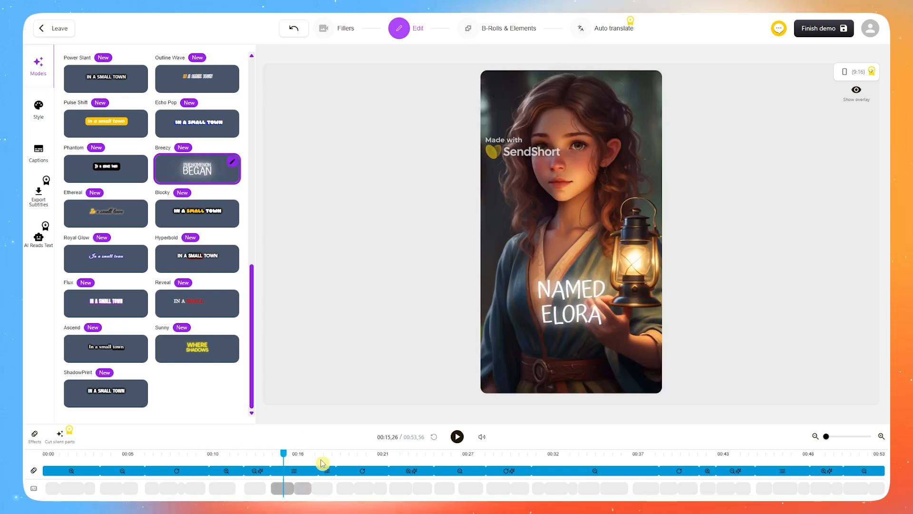
pyautogui.click(346, 455)
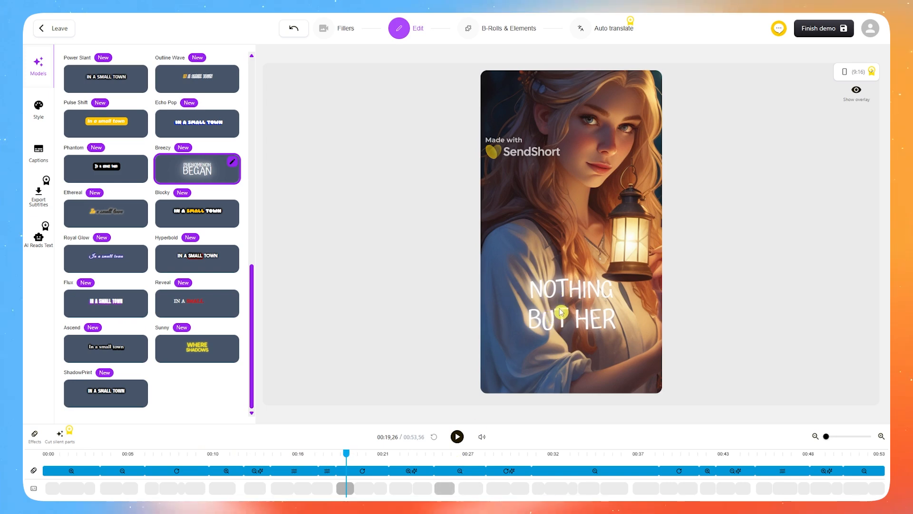
# Review the caption style settings, including the font family list, shadow, display, highlight color, text effect and emoji options
pyautogui.click(46, 108)
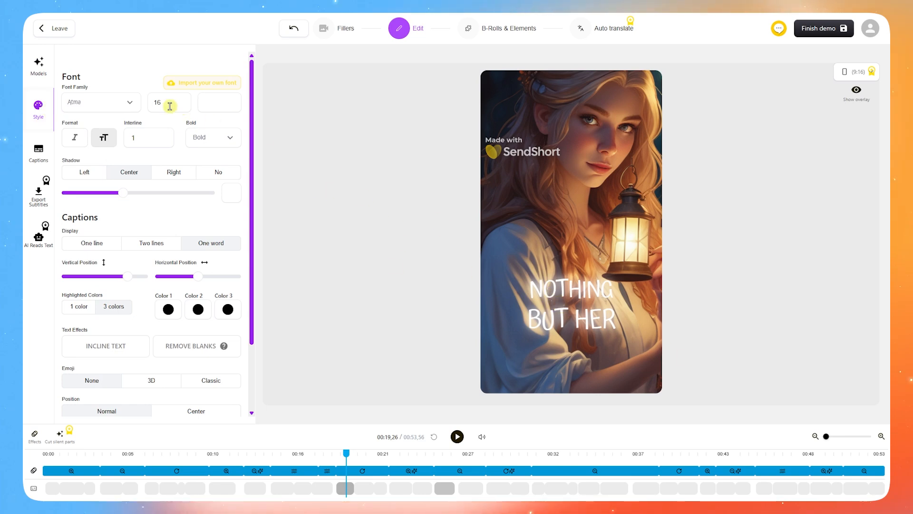
pyautogui.click(105, 106)
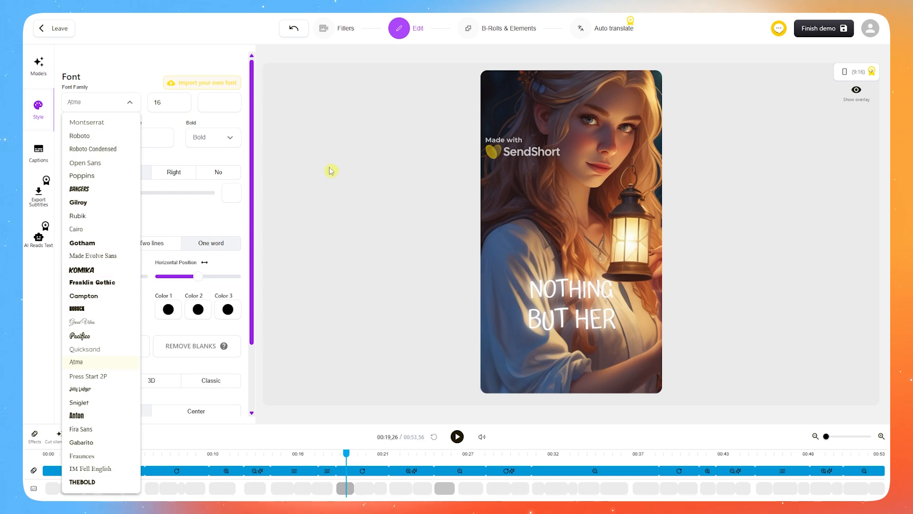
pyautogui.click(300, 145)
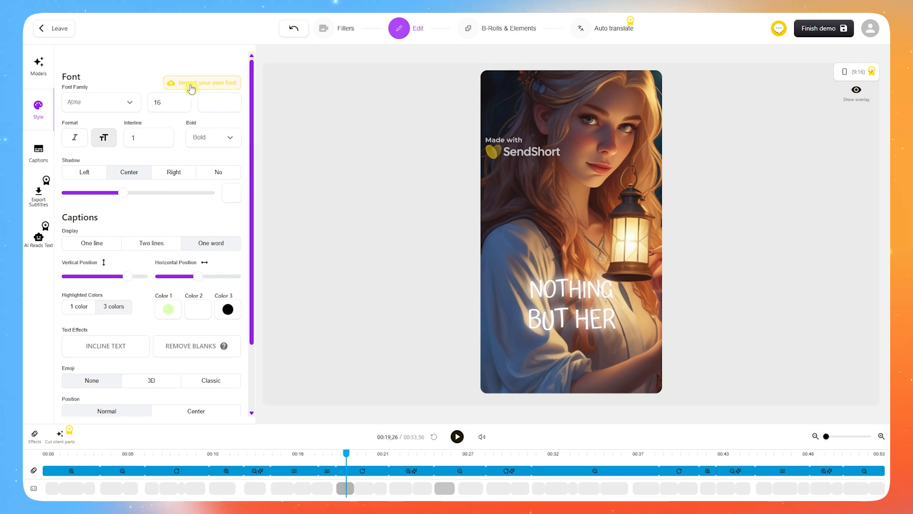
pyautogui.scroll(-3, 209, 124)
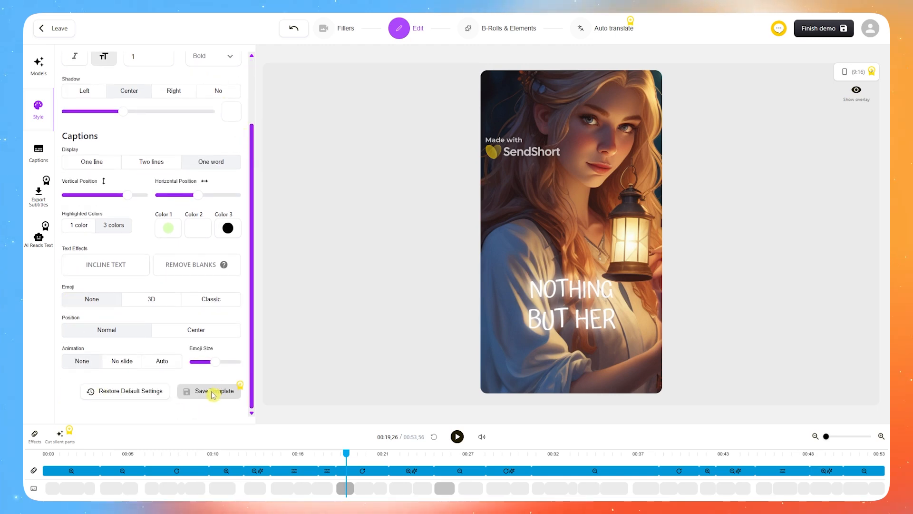
pyautogui.scroll(2, 182, 96)
pyautogui.scroll(-2, 182, 96)
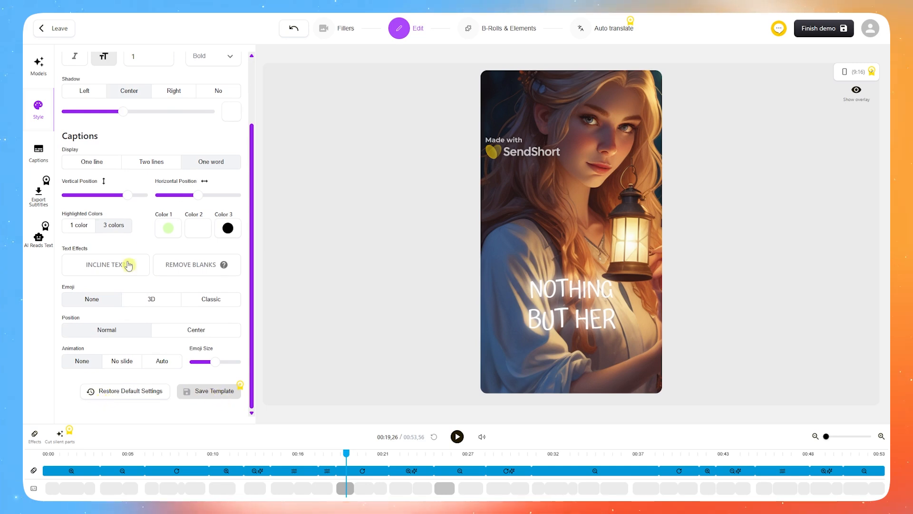
pyautogui.scroll(2, 161, 240)
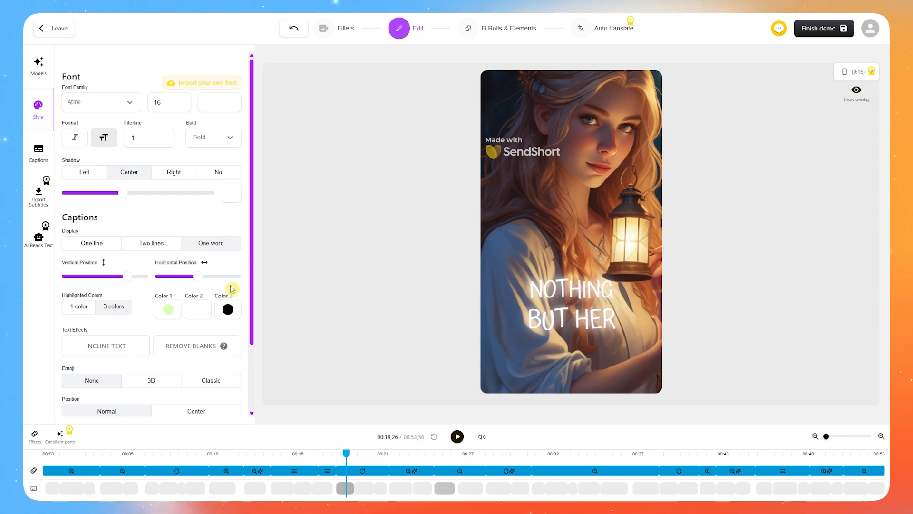
pyautogui.scroll(-2, 168, 277)
pyautogui.scroll(2, 135, 309)
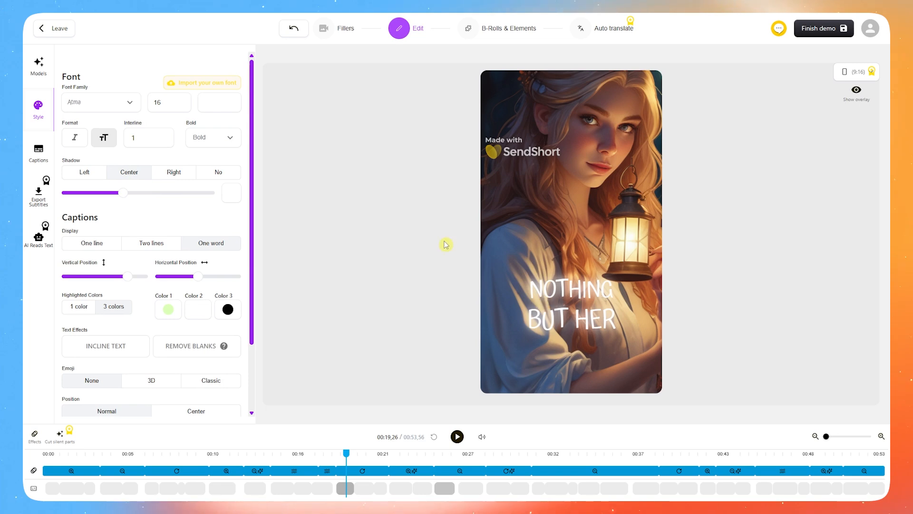
# Open the captions list and split the word "hear" into "h ear" in the caption about the townspeople
pyautogui.click(39, 149)
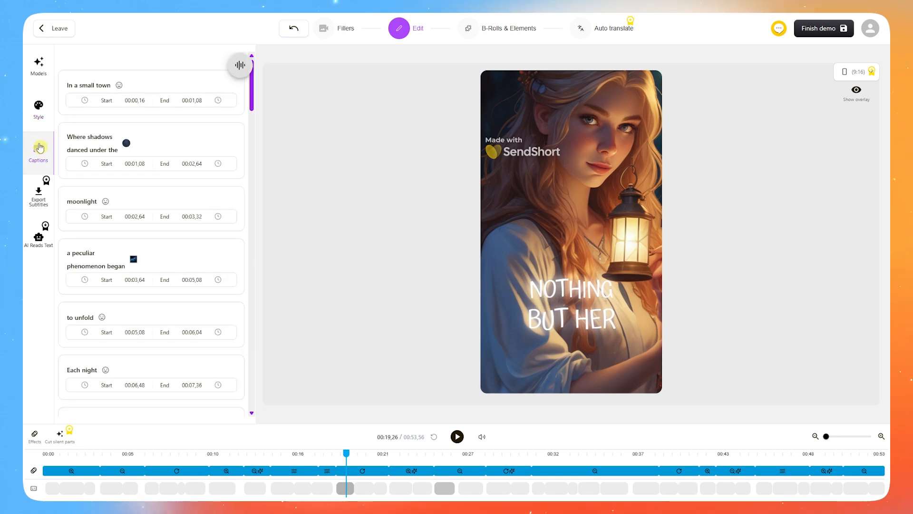
pyautogui.scroll(-4, 172, 194)
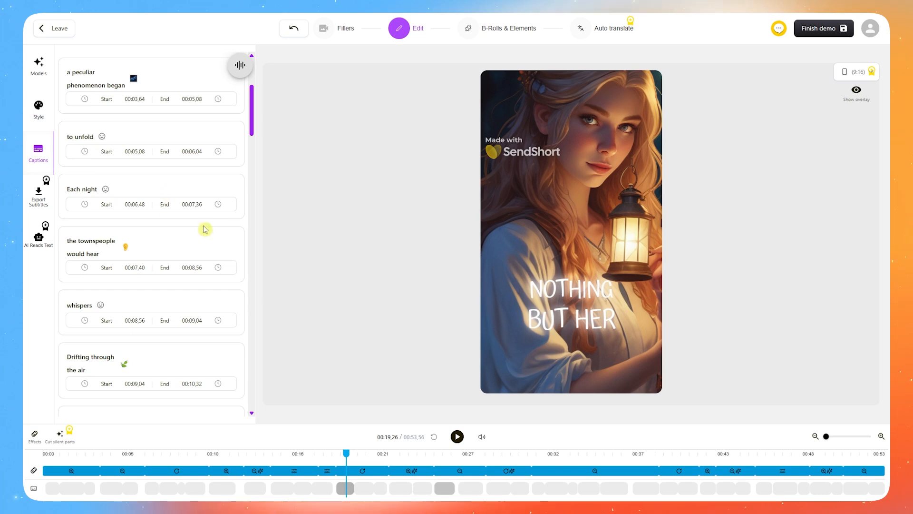
pyautogui.click(92, 256)
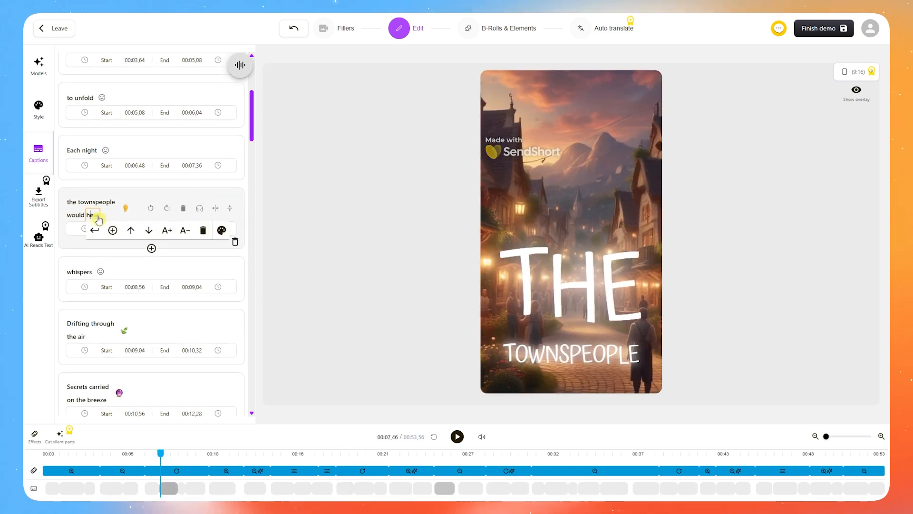
pyautogui.click(74, 202)
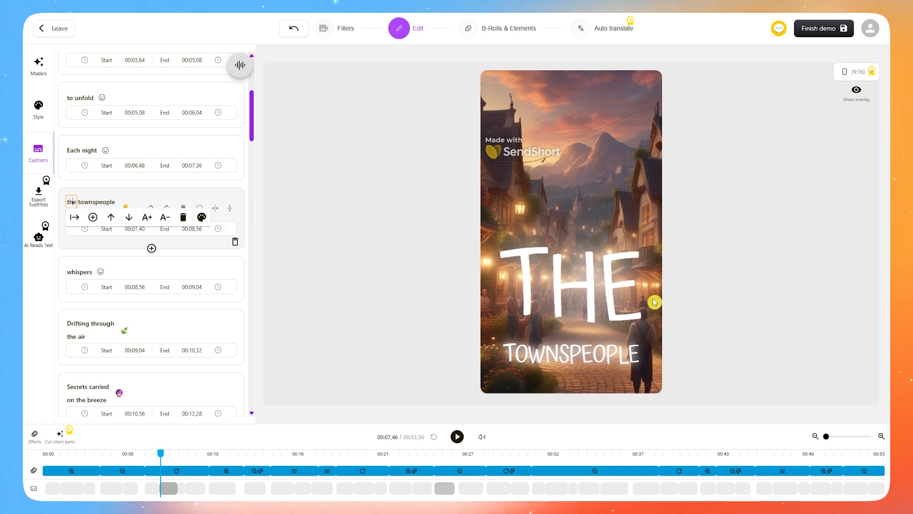
pyautogui.click(309, 243)
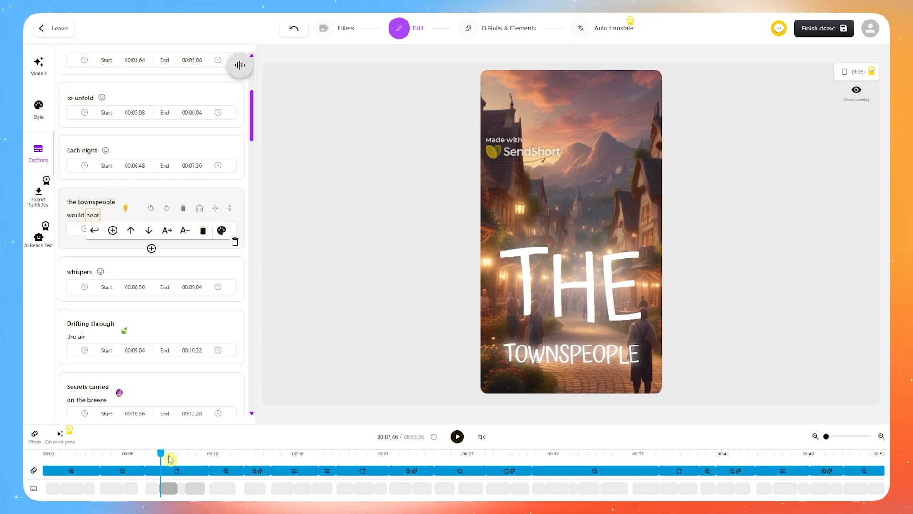
# Play the video from about 6.6 to 9.7 seconds to check the edited caption, and return to the first captions
pyautogui.click(149, 454)
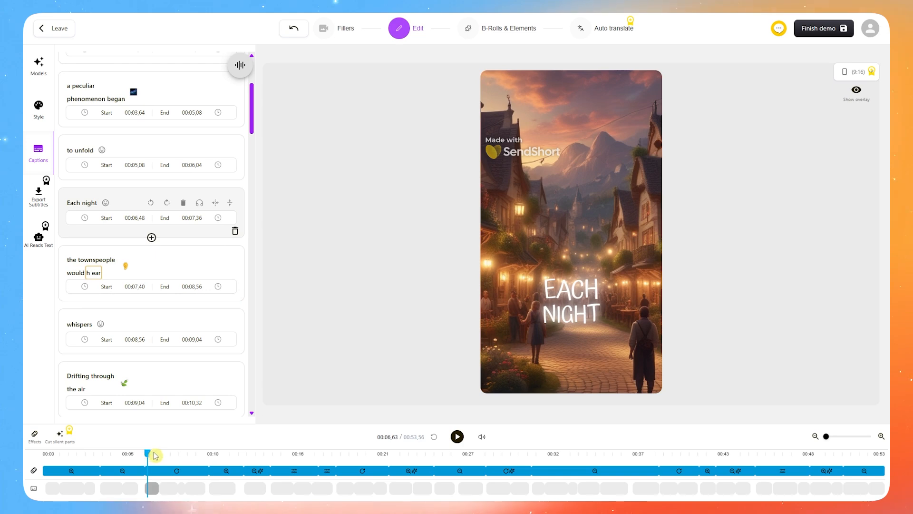
pyautogui.click(457, 437)
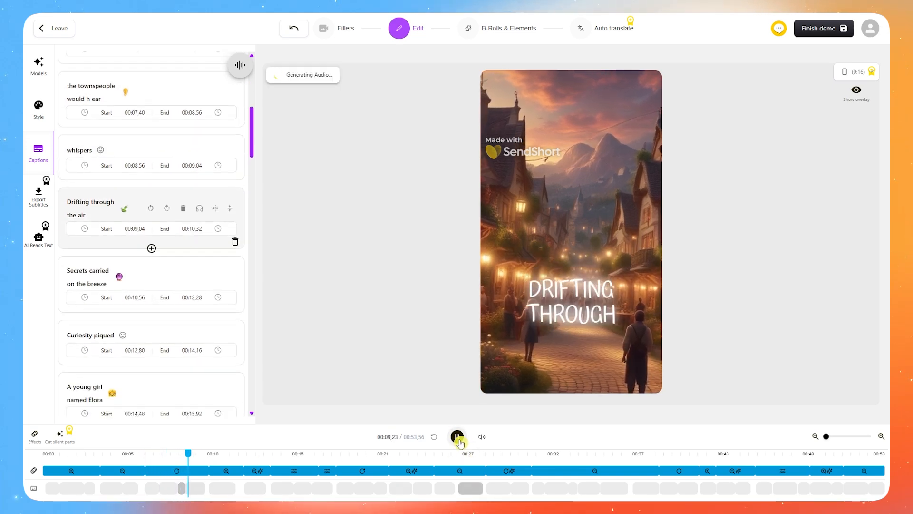
pyautogui.click(457, 437)
pyautogui.scroll(6, 198, 261)
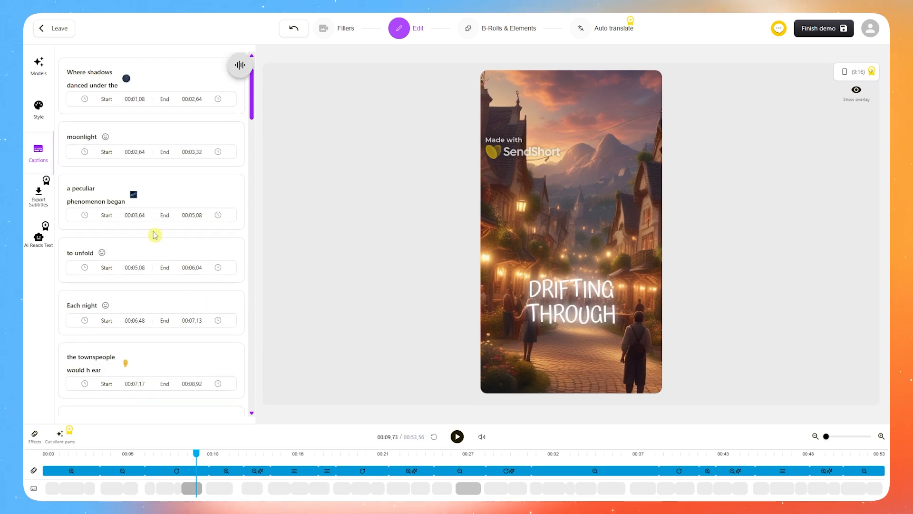
pyautogui.scroll(2, 94, 188)
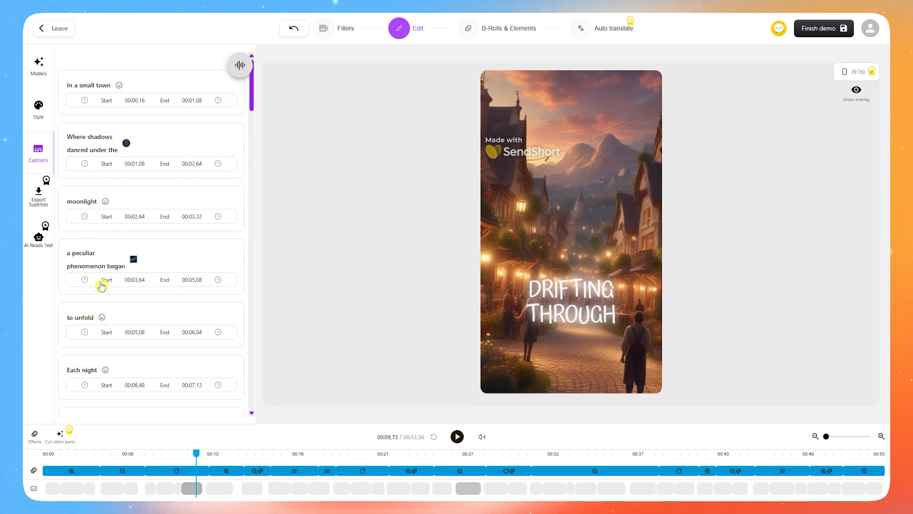
# Move the word "the" from the townspeople caption to the previous caption, "Each night"
pyautogui.scroll(-4, 100, 283)
pyautogui.click(75, 245)
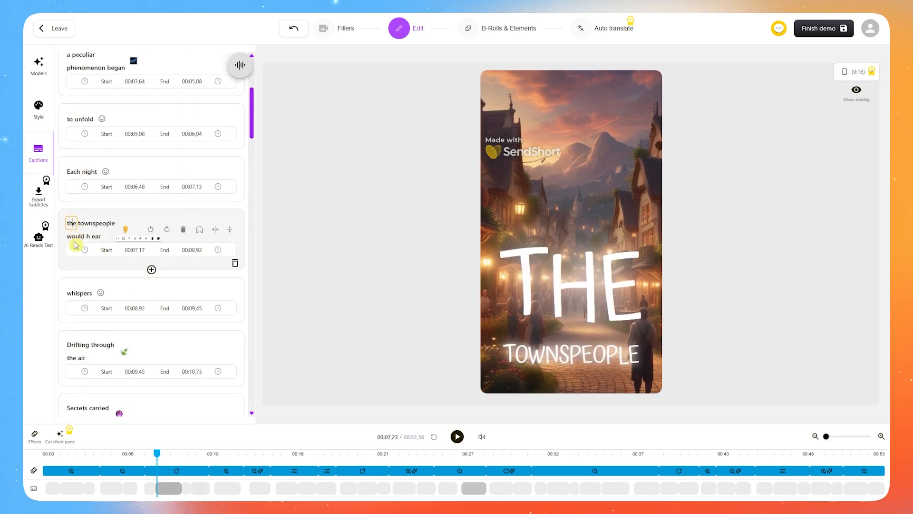
pyautogui.click(569, 280)
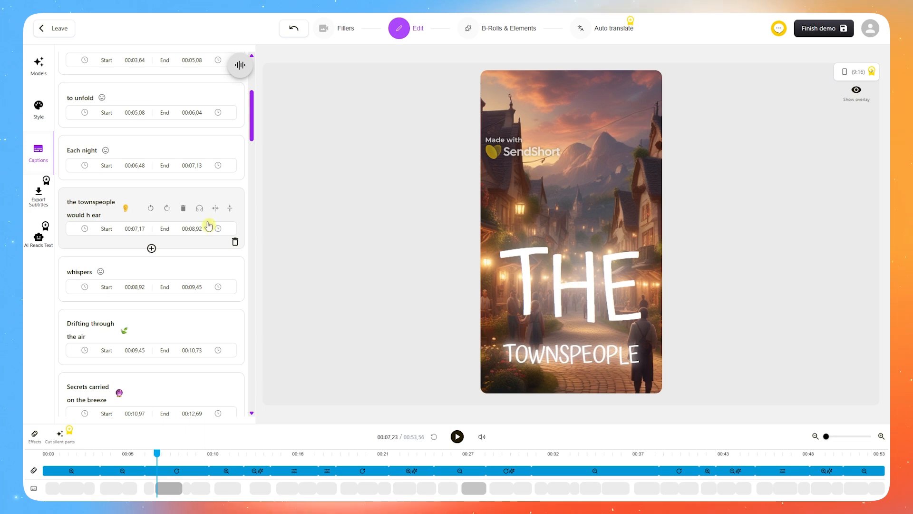
pyautogui.click(72, 201)
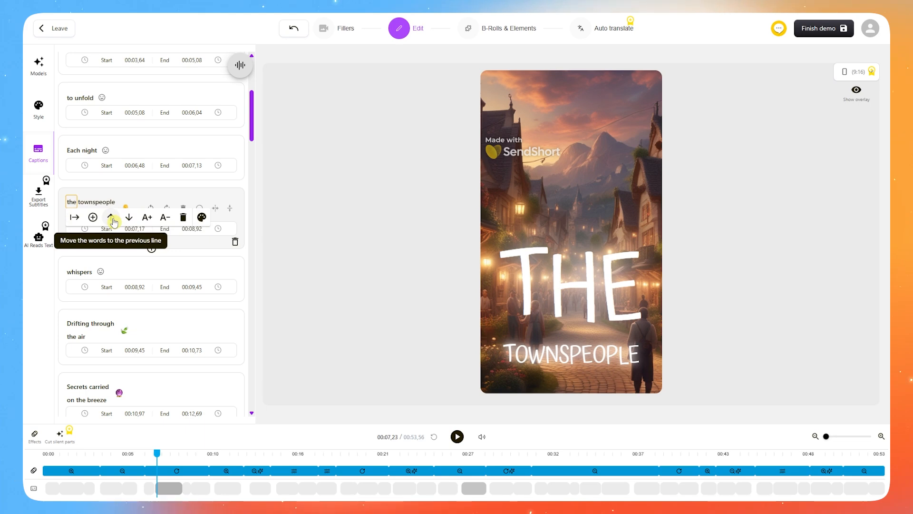
pyautogui.click(111, 217)
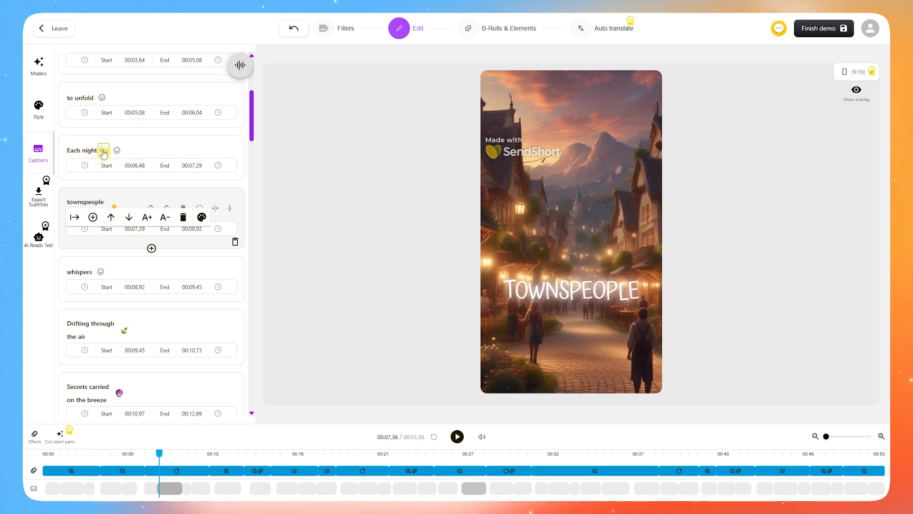
# Move the word "the" from the "Each night the" caption back to the following townspeople caption
pyautogui.click(103, 153)
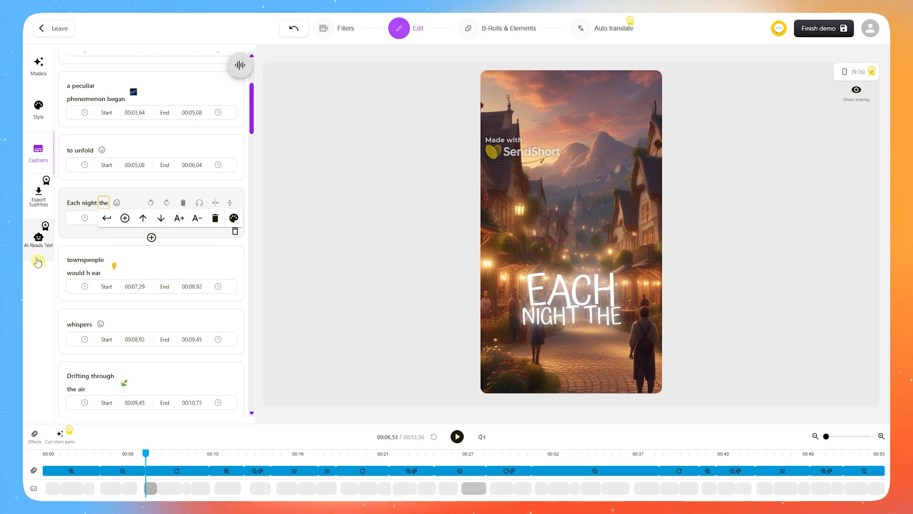
pyautogui.click(83, 261)
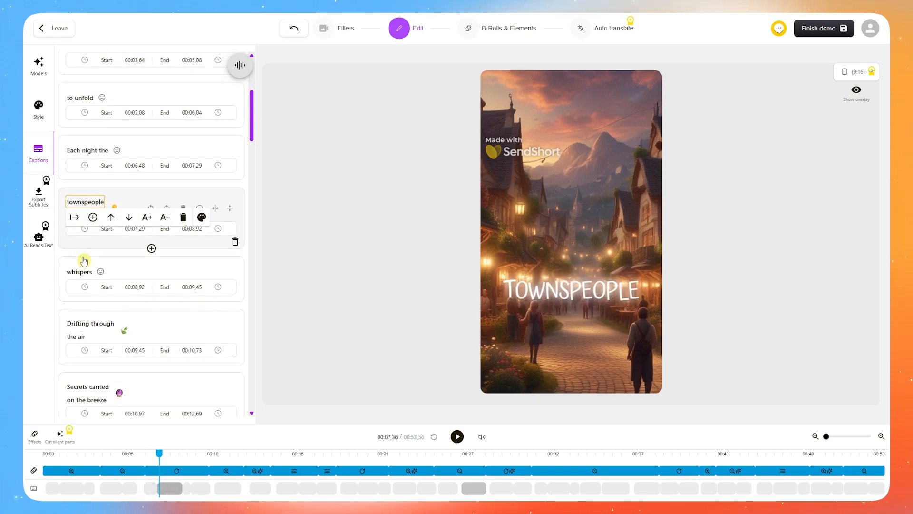
pyautogui.click(104, 154)
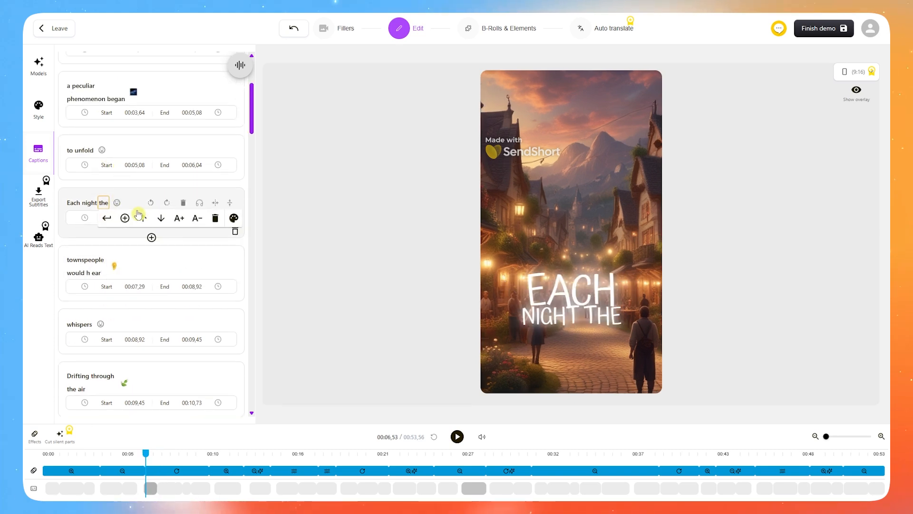
pyautogui.click(161, 218)
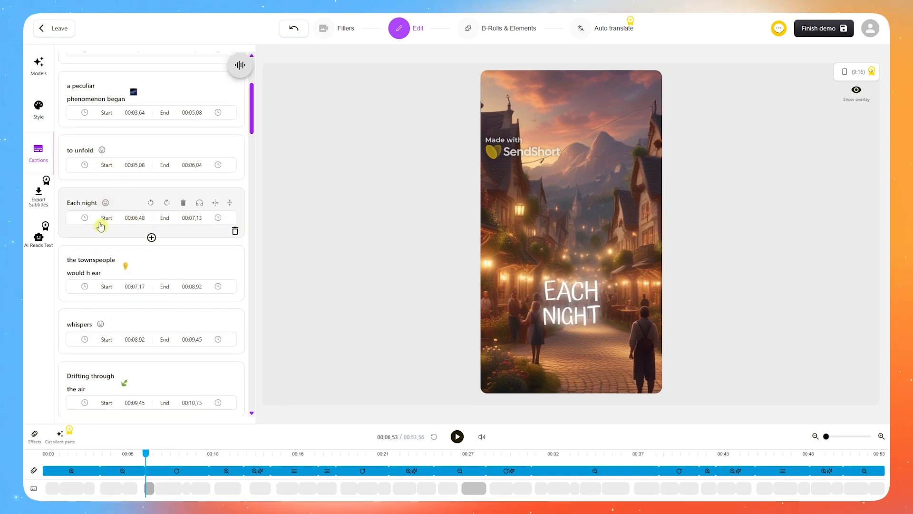
# Put the word "unfold" on its own line in the "to unfold" caption
pyautogui.scroll(3, 105, 259)
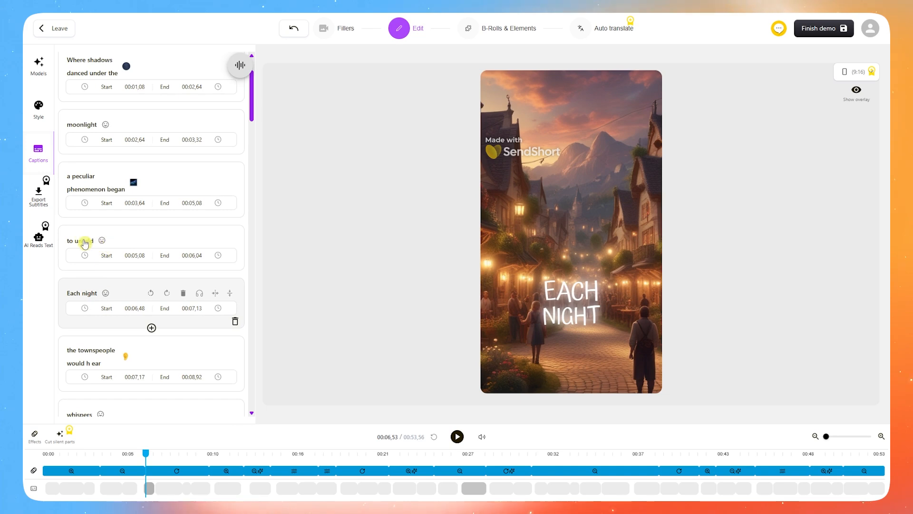
pyautogui.click(84, 244)
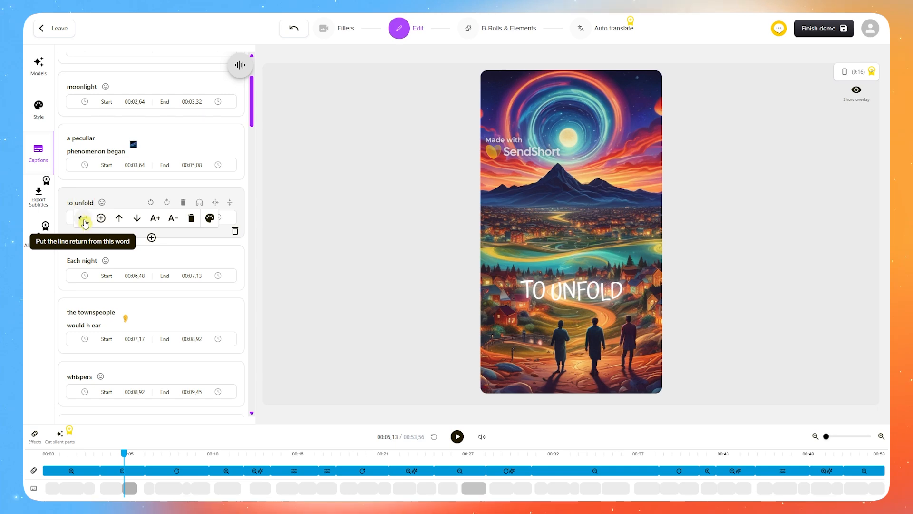
pyautogui.click(83, 219)
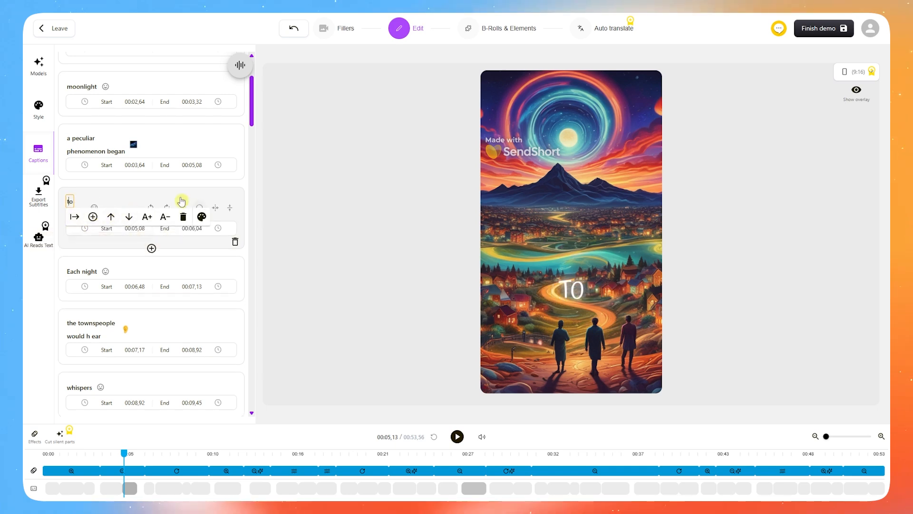
# Split the word "to" into "t o" in the unfold caption and play the video from about 5 seconds
pyautogui.moveTo(124, 453); pyautogui.dragTo(125, 454)
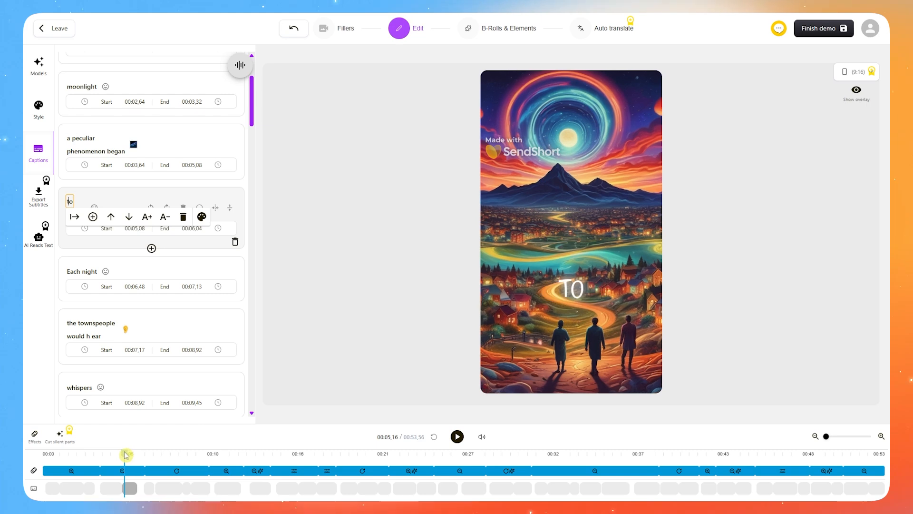
pyautogui.click(457, 436)
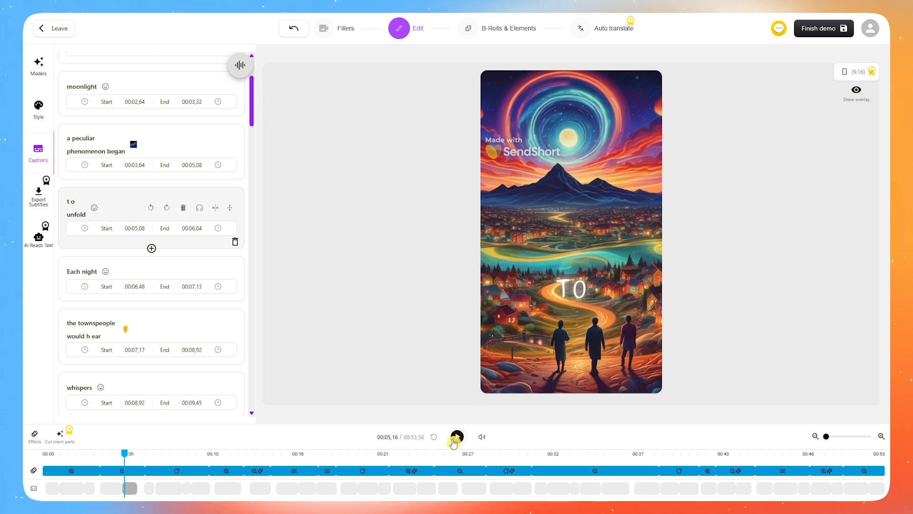
pyautogui.moveTo(127, 456); pyautogui.dragTo(124, 453)
pyautogui.click(455, 437)
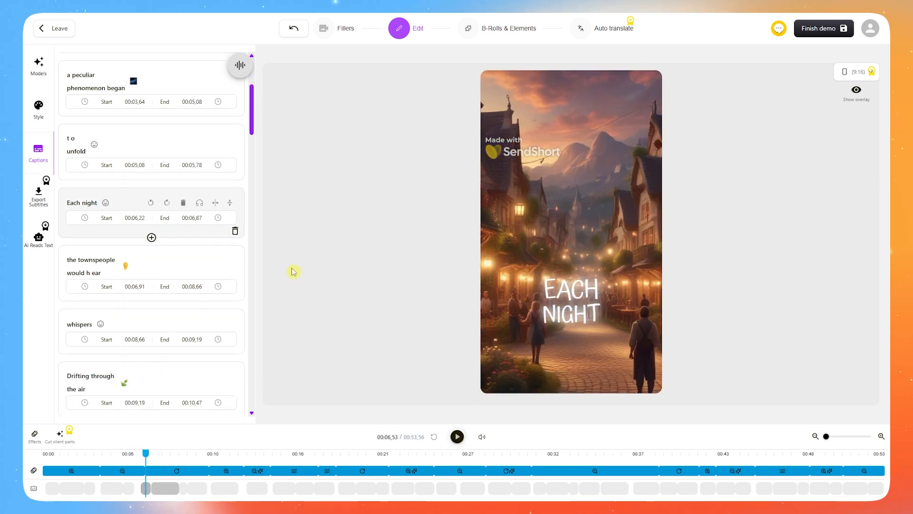
# Remove the space from "t o" in the unfold caption so the word reads "to"
pyautogui.scroll(4, 255, 91)
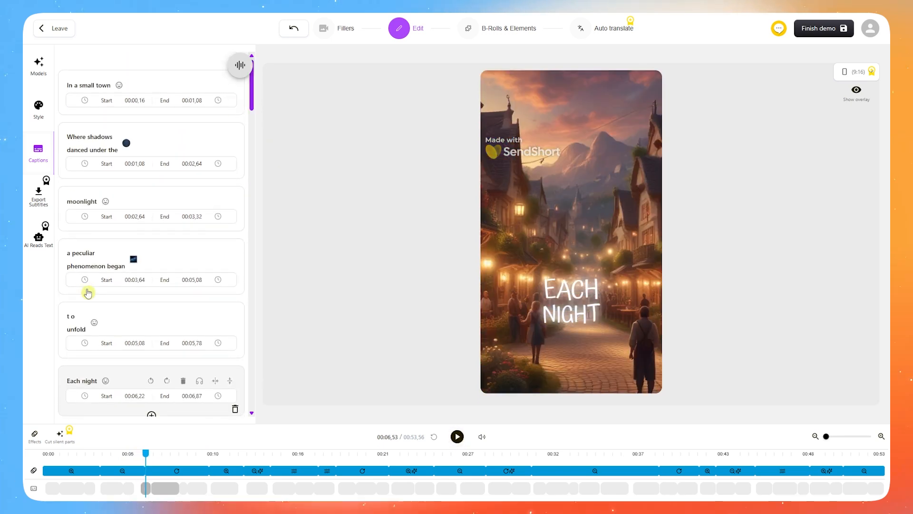
pyautogui.click(72, 318)
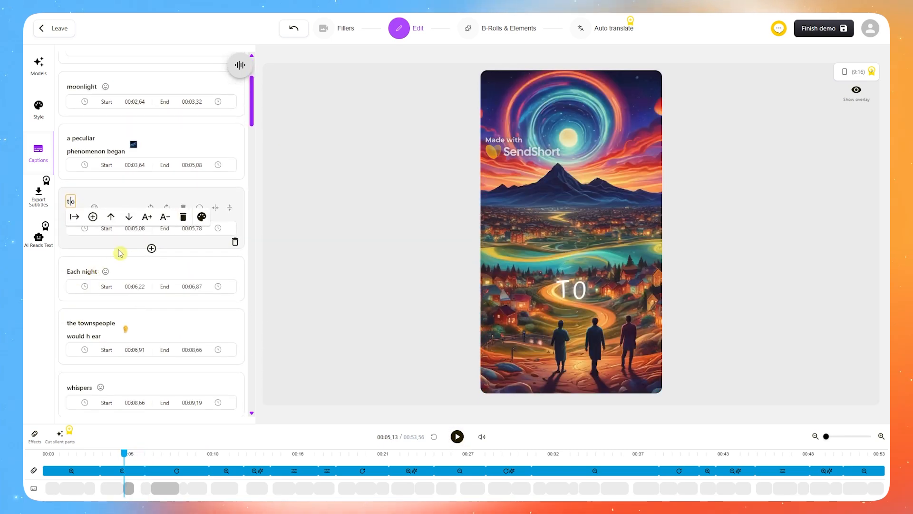
pyautogui.scroll(3, 158, 220)
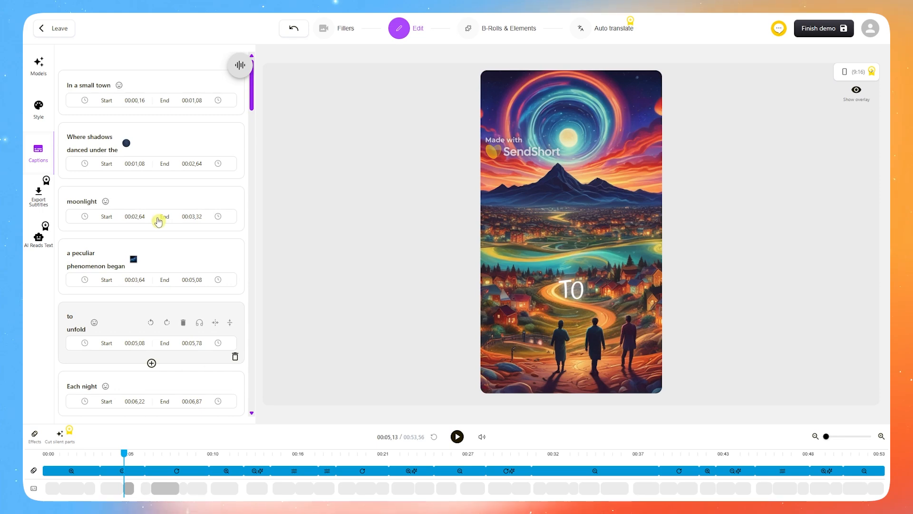
# Add the word "has" after "phenomenon" in the "a peculiar phenomenon began" caption
pyautogui.click(90, 267)
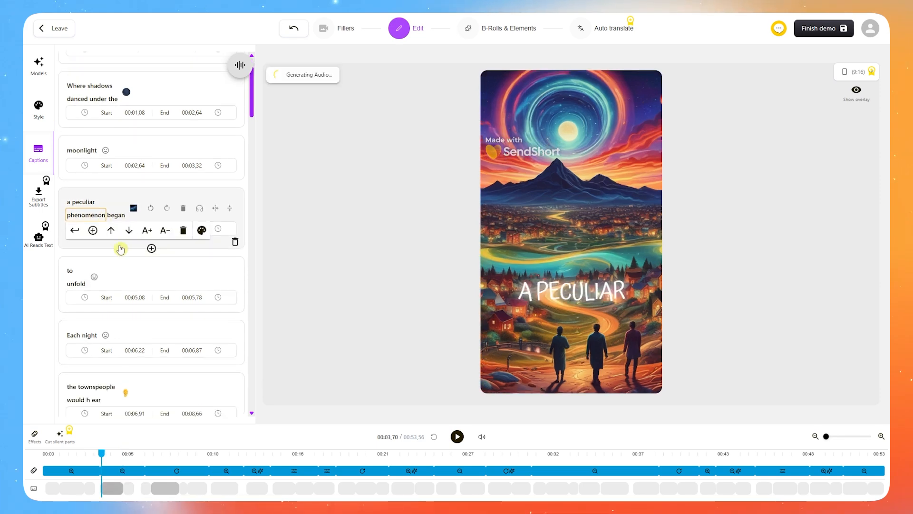
pyautogui.click(95, 234)
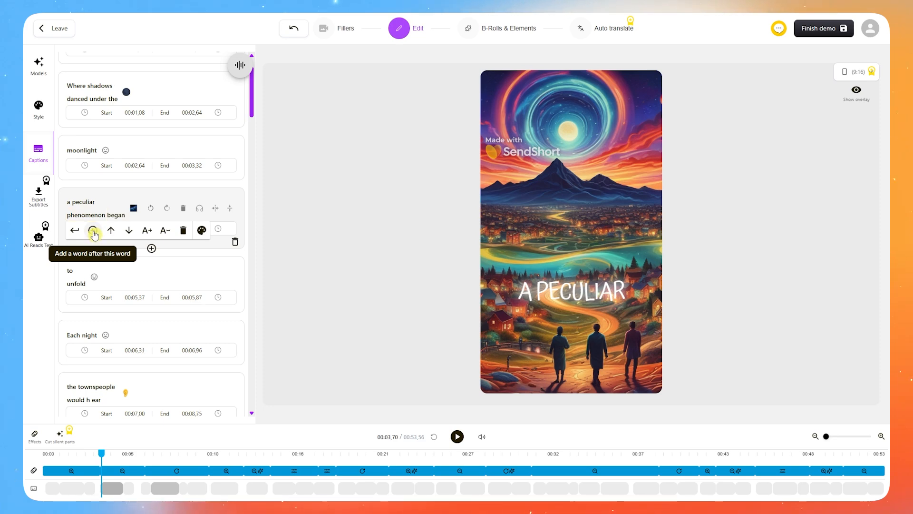
pyautogui.click(110, 213)
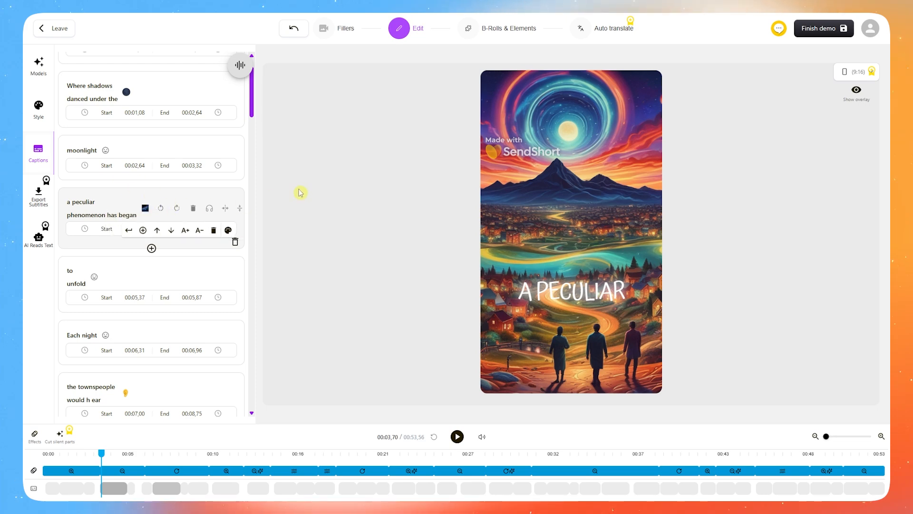
# Split "phenomenon" into "phenomen on", rejoin it, and play the video from about 3.6 seconds to check the caption
pyautogui.click(98, 217)
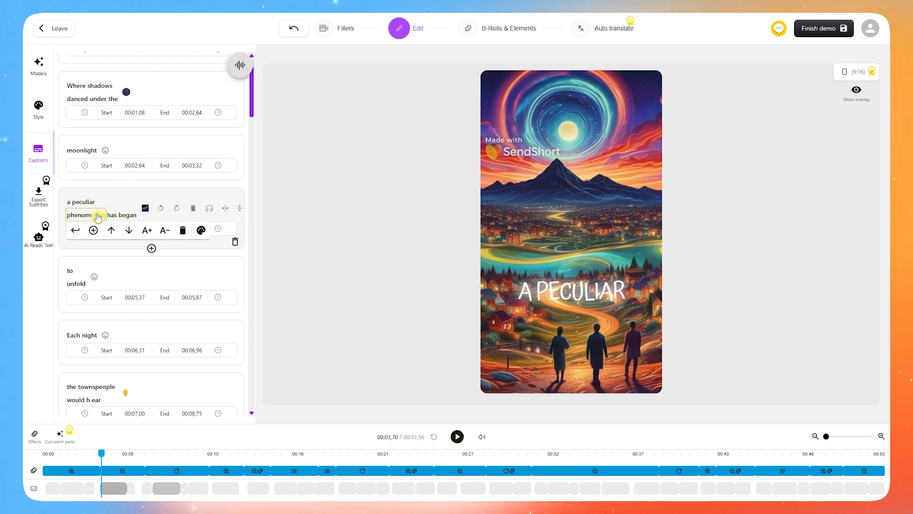
pyautogui.click(100, 454)
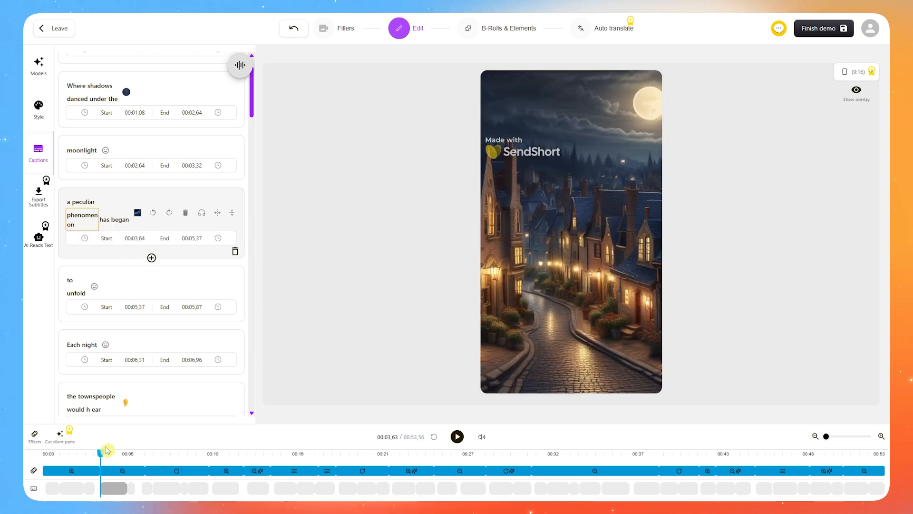
pyautogui.press('BackSpace')
pyautogui.click(457, 437)
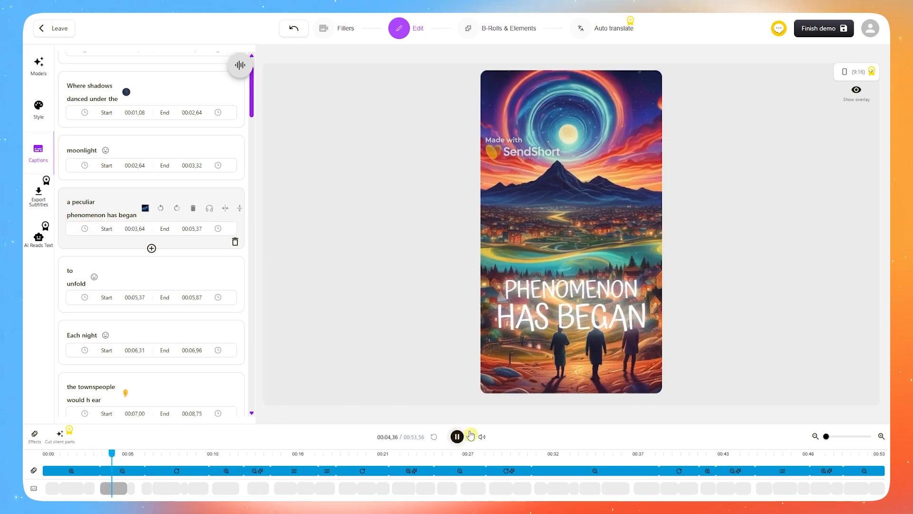
pyautogui.click(123, 455)
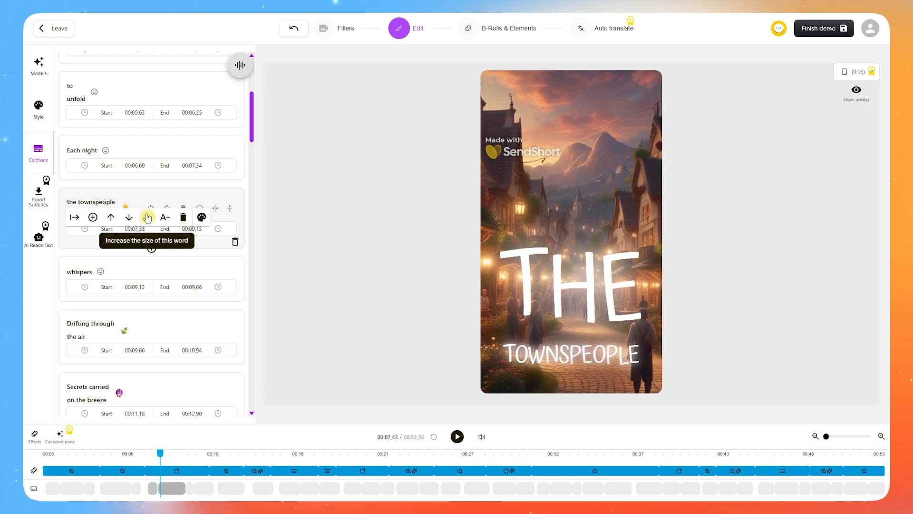
# Apply the light green highlight color to the word "the" in the townspeople caption, trying white before settling on green
pyautogui.click(202, 222)
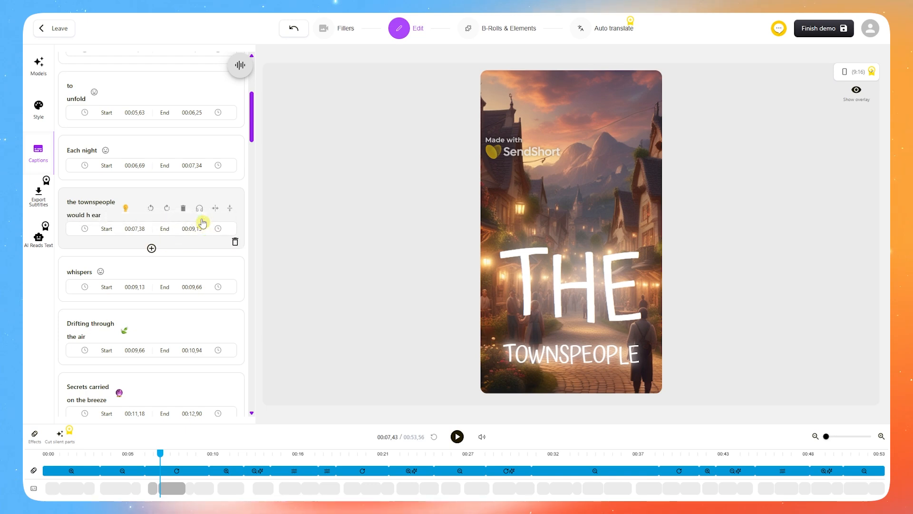
pyautogui.moveTo(333, 336); pyautogui.dragTo(493, 478)
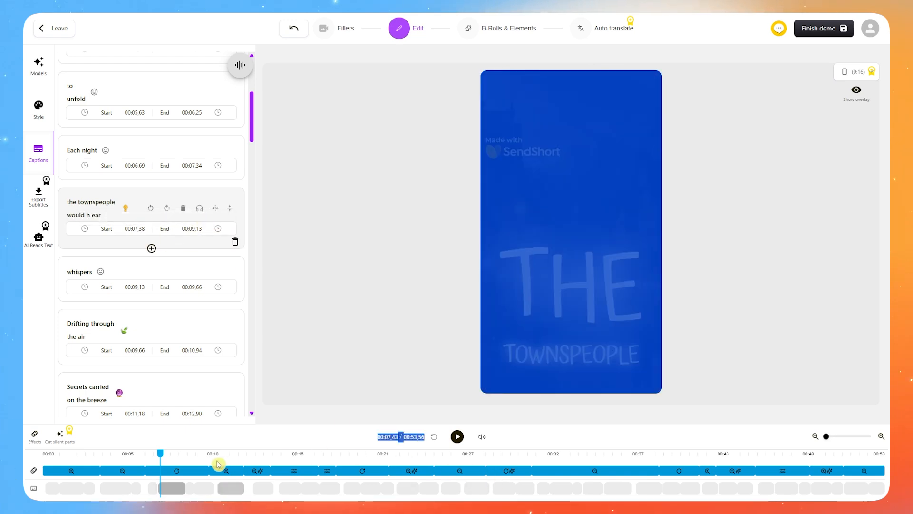
pyautogui.click(153, 454)
pyautogui.click(432, 274)
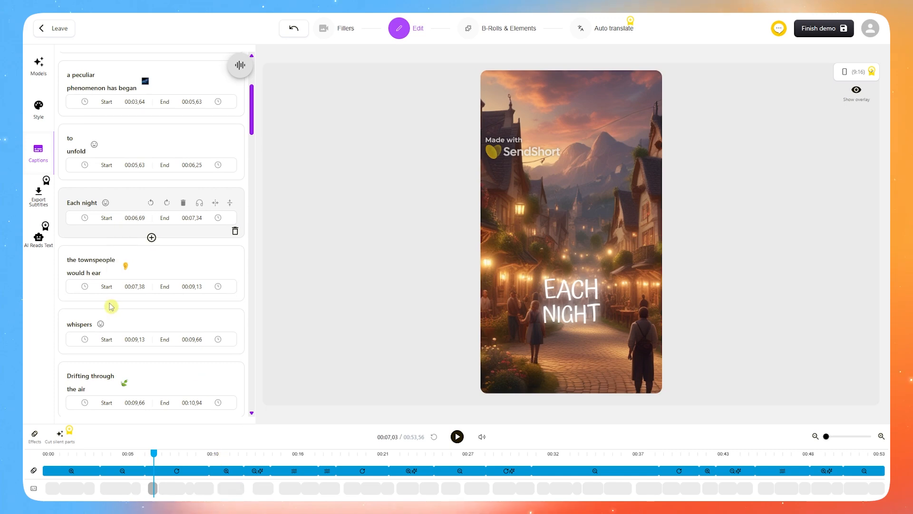
pyautogui.click(74, 262)
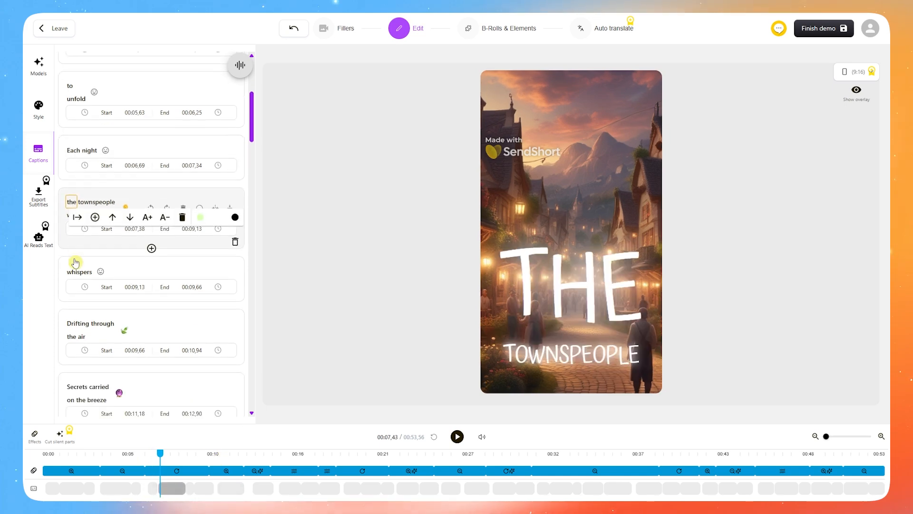
pyautogui.click(205, 219)
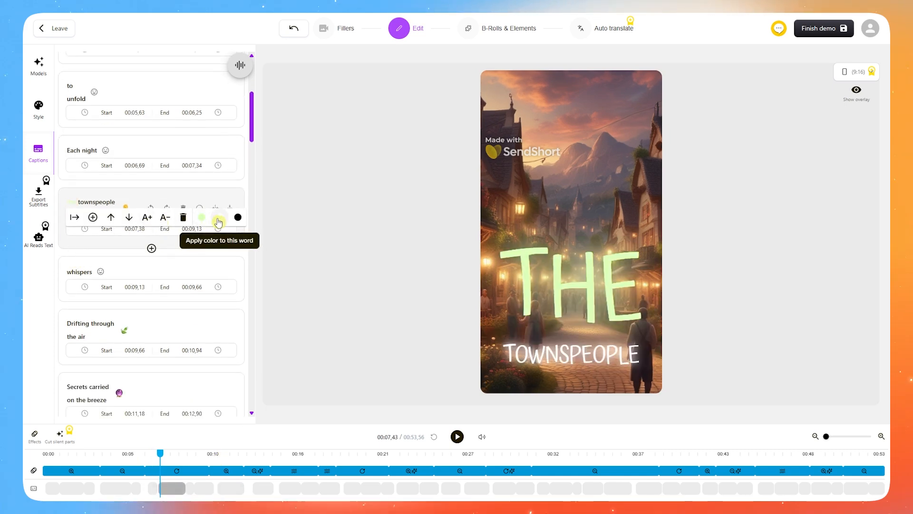
pyautogui.click(214, 220)
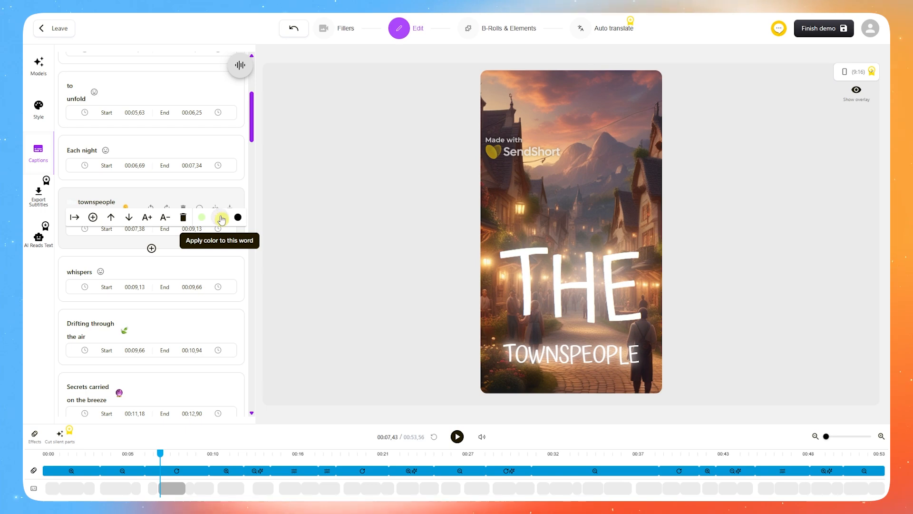
pyautogui.click(206, 219)
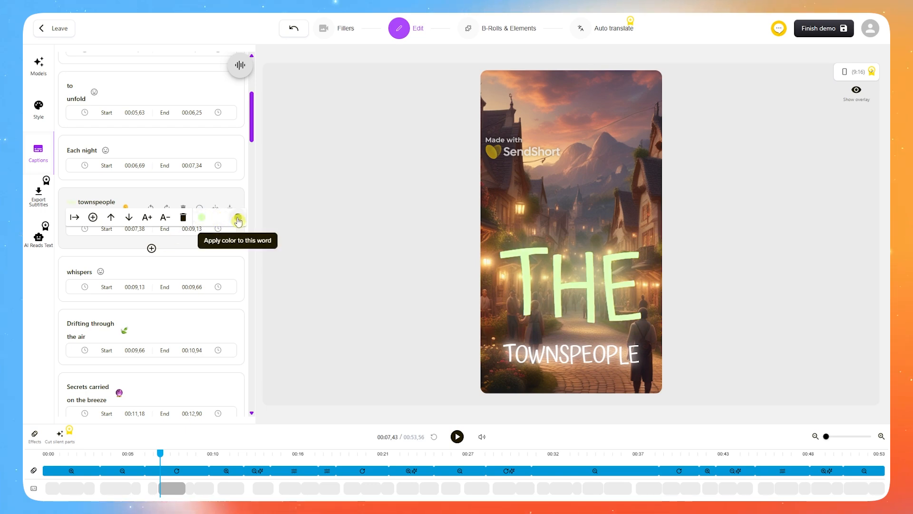
# Compare the three highlighted colors in the caption style settings with the color choices offered for the word "townspeople"
pyautogui.click(38, 111)
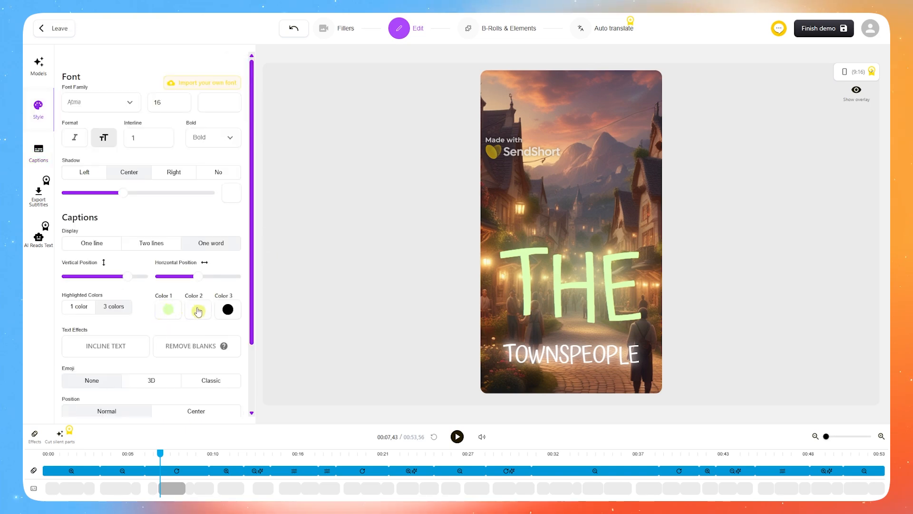
pyautogui.click(41, 152)
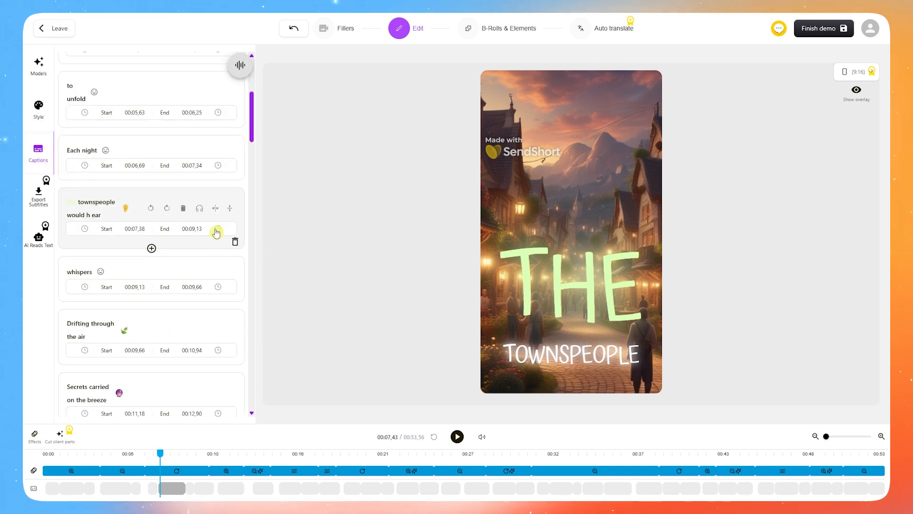
pyautogui.click(95, 202)
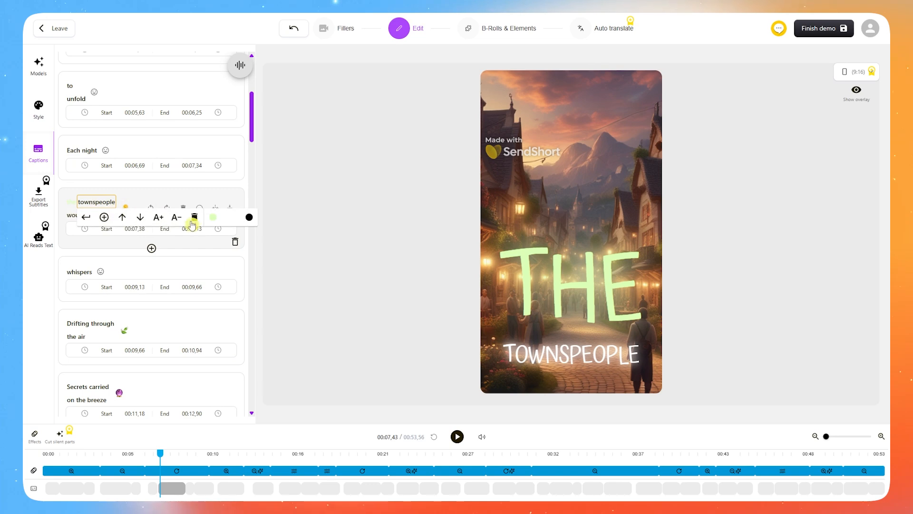
pyautogui.click(46, 115)
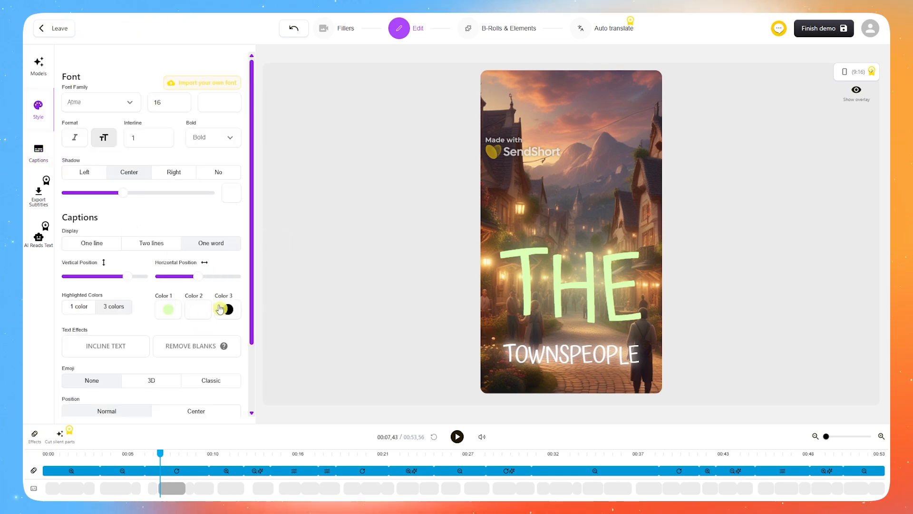
pyautogui.click(38, 151)
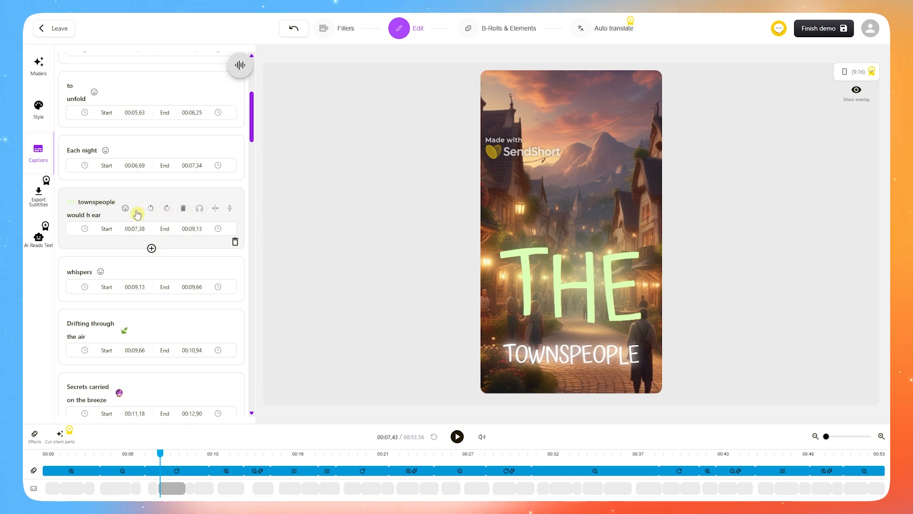
# Browse the sound effects available for the townspeople caption, from Whoosh to Buzzer, and close the list without choosing one
pyautogui.click(200, 212)
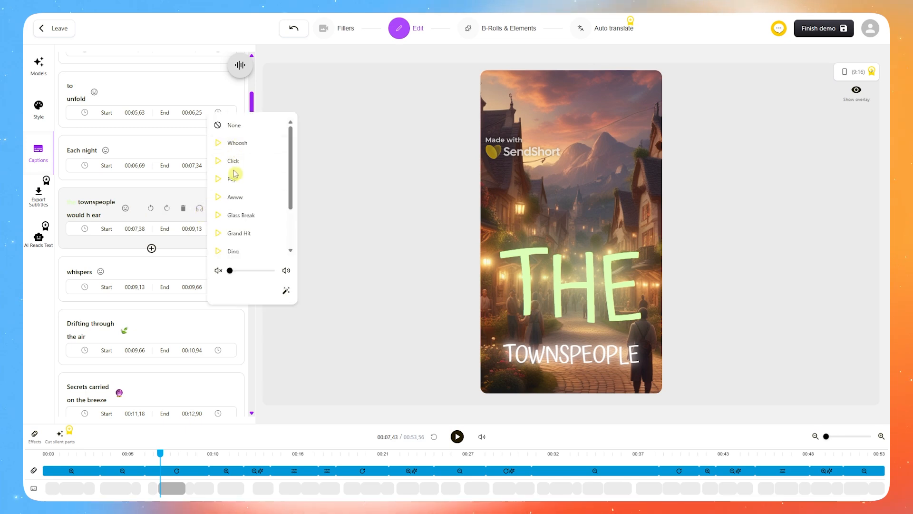
pyautogui.scroll(-3, 241, 244)
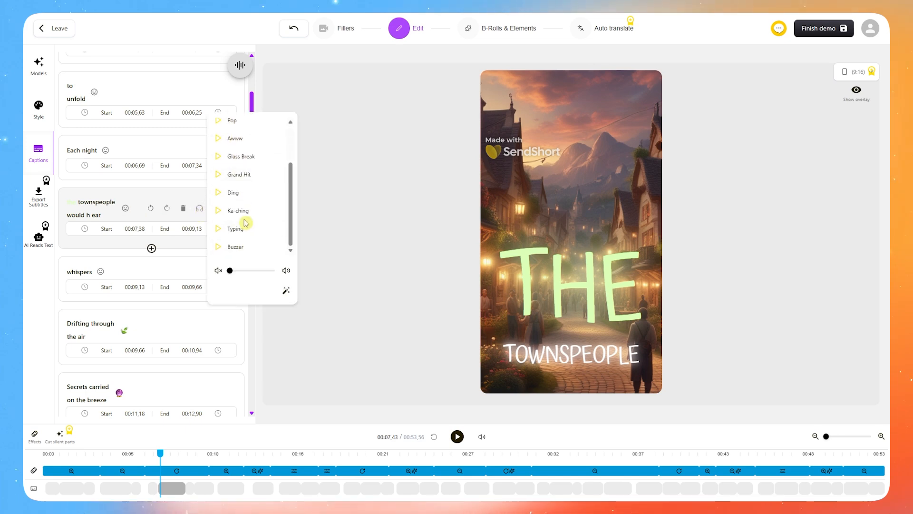
pyautogui.scroll(3, 246, 227)
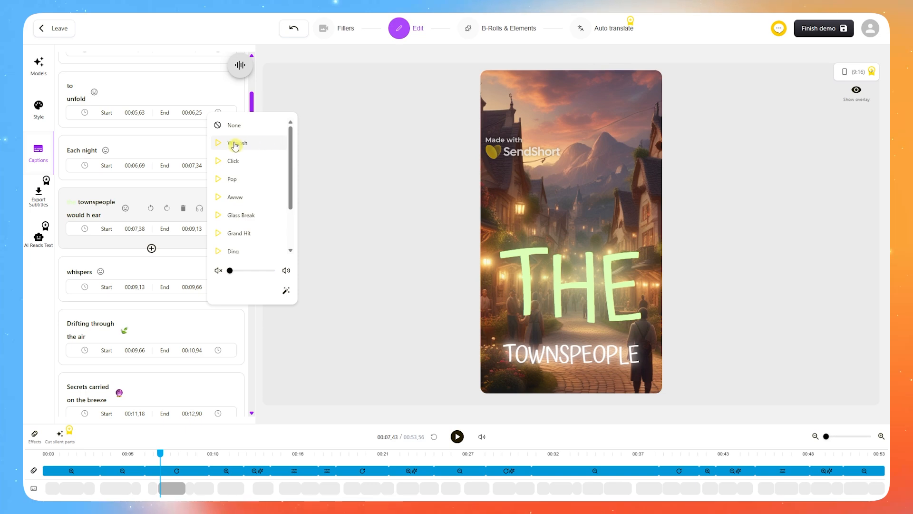
pyautogui.click(392, 205)
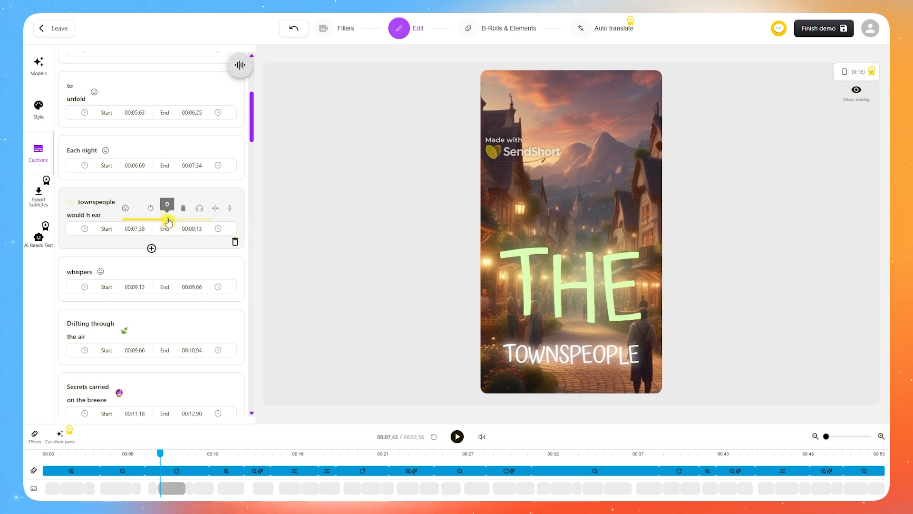
# Try an offset of about -1.3 on the townspeople caption, scrub the preview to about 8.7 seconds, and reset the offset to 0
pyautogui.moveTo(166, 219)
pyautogui.mouseDown()
pyautogui.moveTo(183, 219)
pyautogui.moveTo(149, 218)
pyautogui.mouseUp()
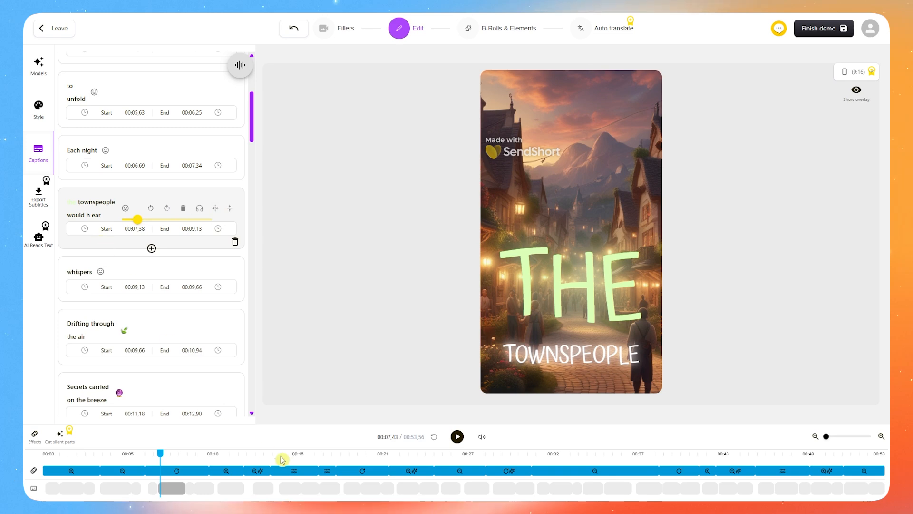
pyautogui.click(177, 455)
pyautogui.moveTo(178, 455)
pyautogui.mouseDown()
pyautogui.moveTo(200, 455)
pyautogui.moveTo(181, 454)
pyautogui.mouseUp()
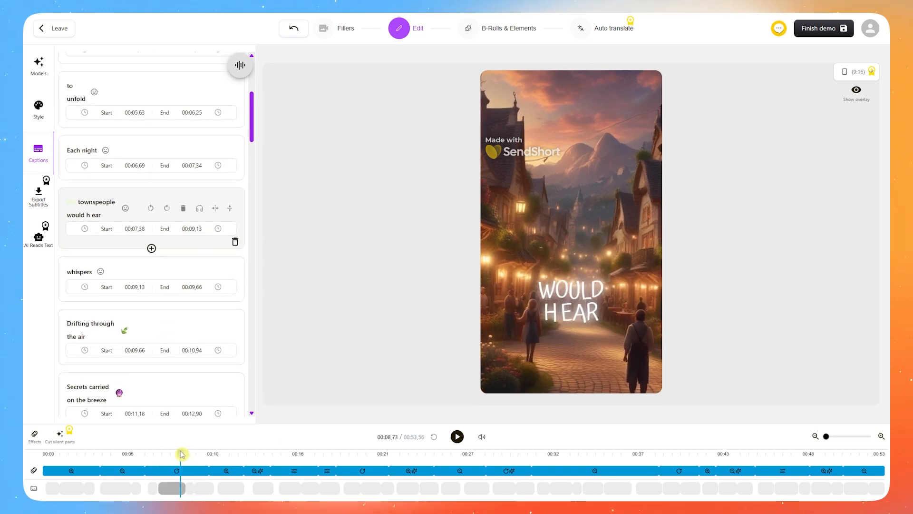
pyautogui.click(215, 208)
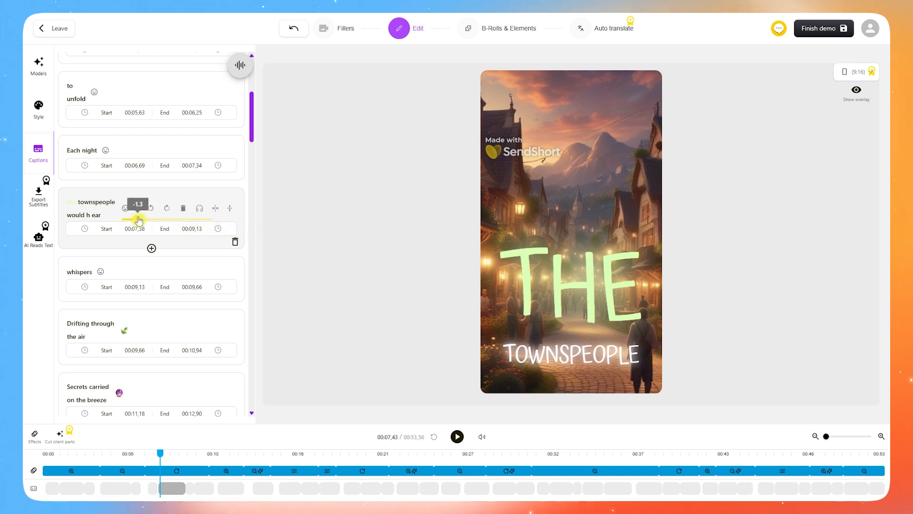
pyautogui.moveTo(138, 218); pyautogui.dragTo(167, 219)
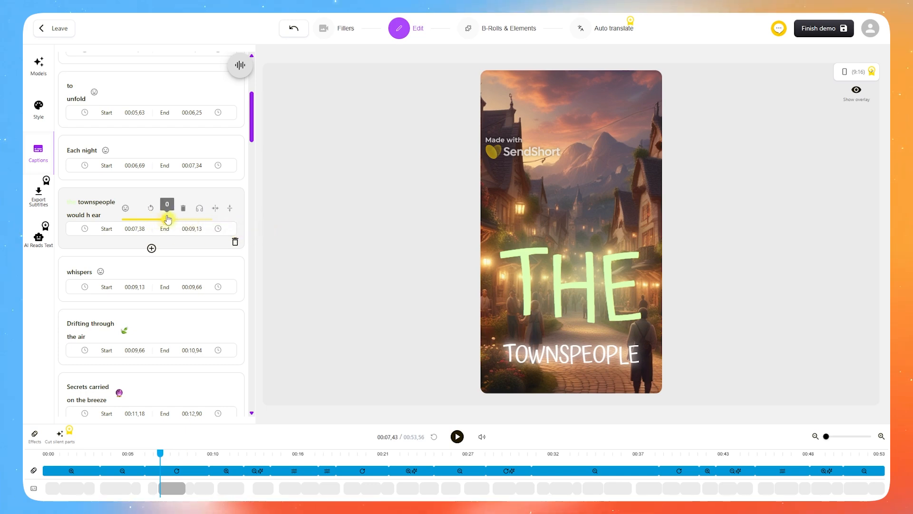
# Try moving the townspeople caption vertically to a sentence position of 565, and undo the recent position changes
pyautogui.click(233, 213)
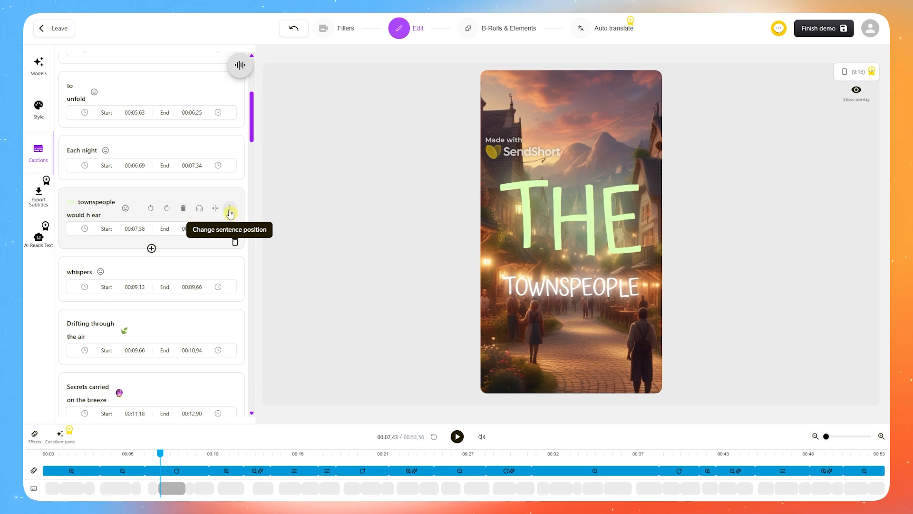
pyautogui.moveTo(159, 214); pyautogui.dragTo(179, 218)
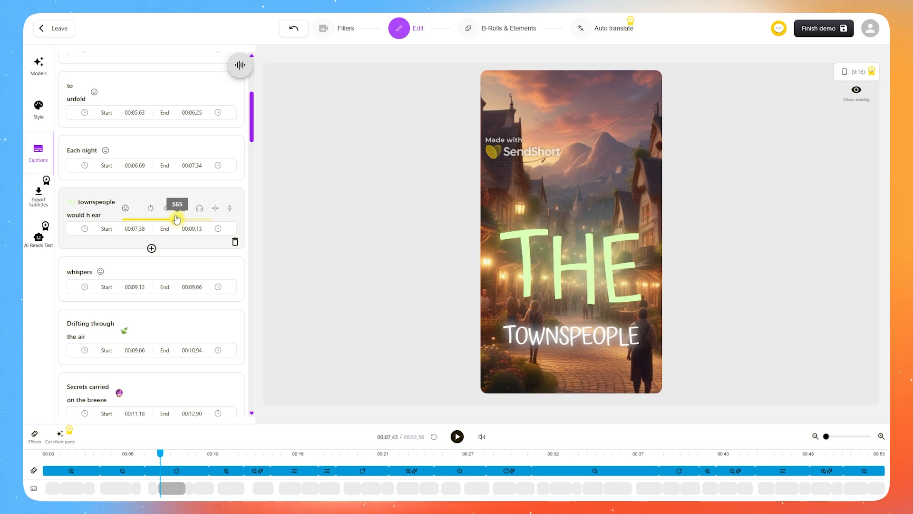
pyautogui.click(300, 31)
pyautogui.click(299, 32)
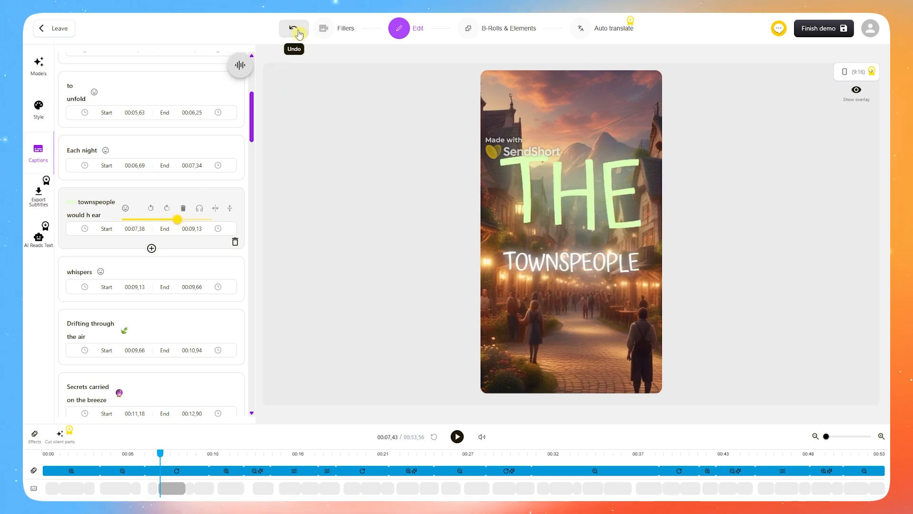
pyautogui.click(299, 32)
pyautogui.click(298, 32)
pyautogui.click(298, 33)
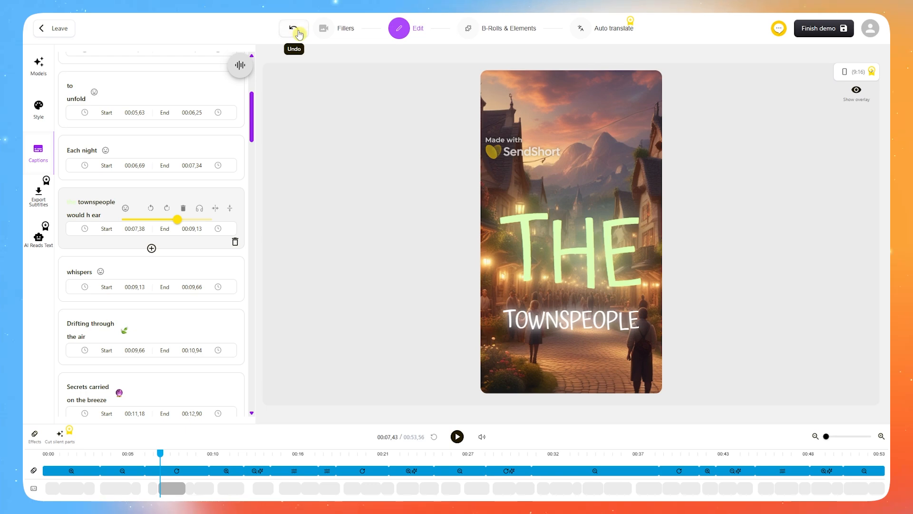
pyautogui.click(299, 32)
pyautogui.click(299, 32)
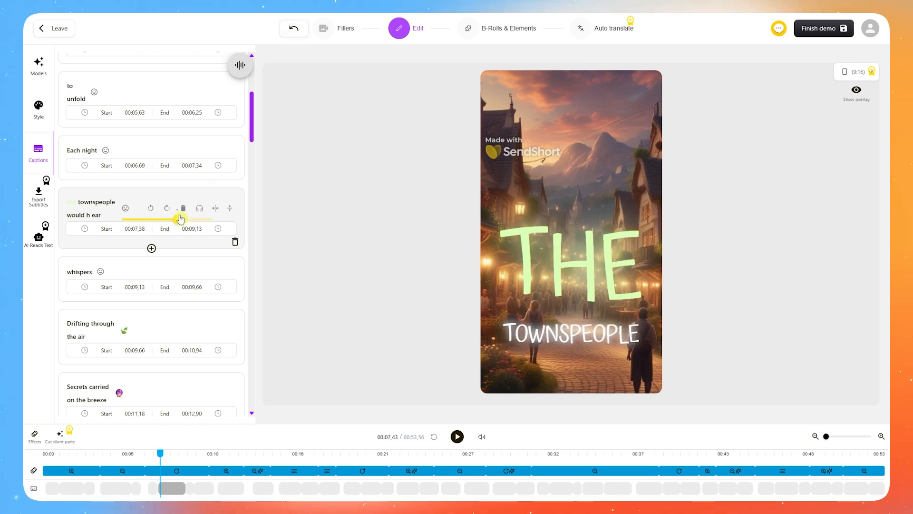
# Move the townspeople caption down into the lower half of the video frame and look through the caption list
pyautogui.moveTo(176, 222); pyautogui.dragTo(186, 216)
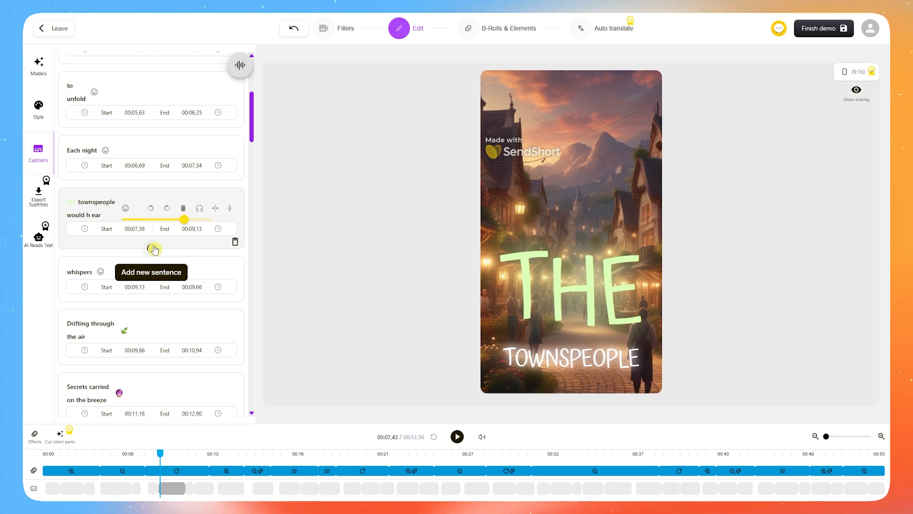
pyautogui.scroll(3, 153, 257)
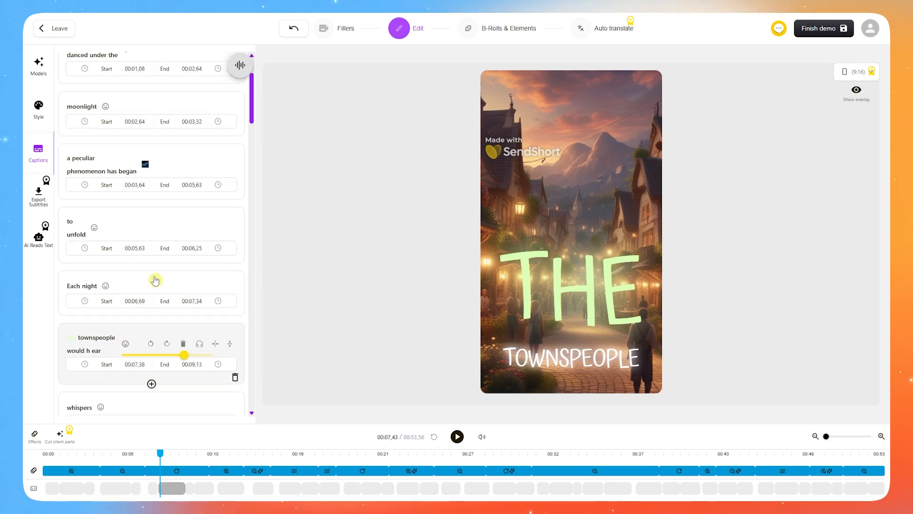
pyautogui.scroll(-10, 152, 279)
pyautogui.scroll(13, 152, 276)
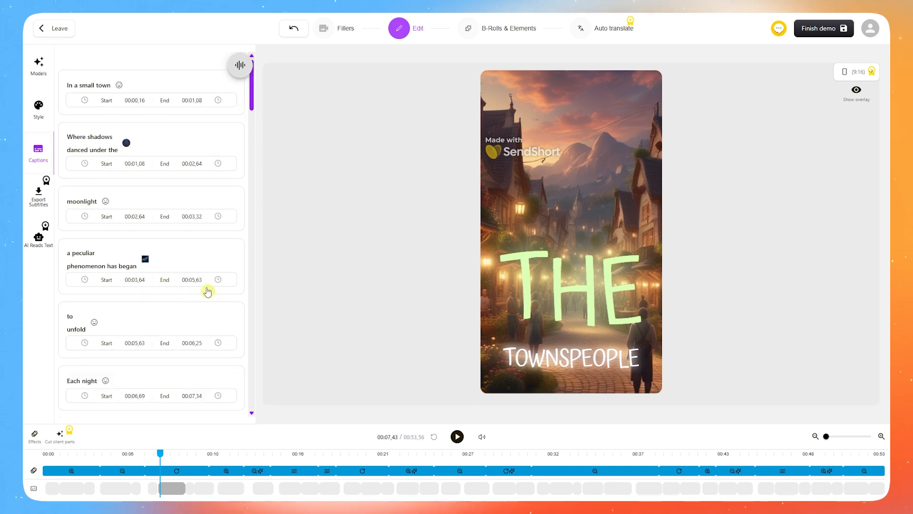
# Apply the Zoom in effect with the Effect transition to the clip at about 7.4 seconds and play it back
pyautogui.click(36, 434)
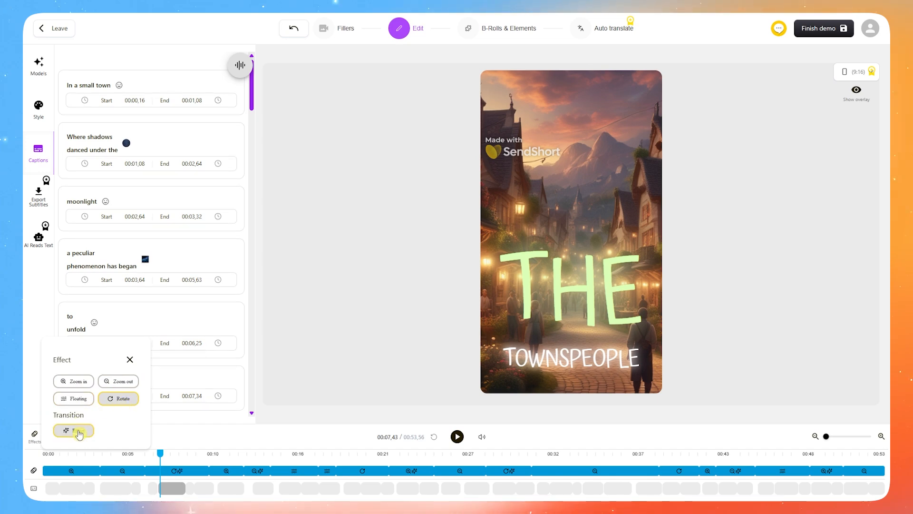
pyautogui.click(76, 388)
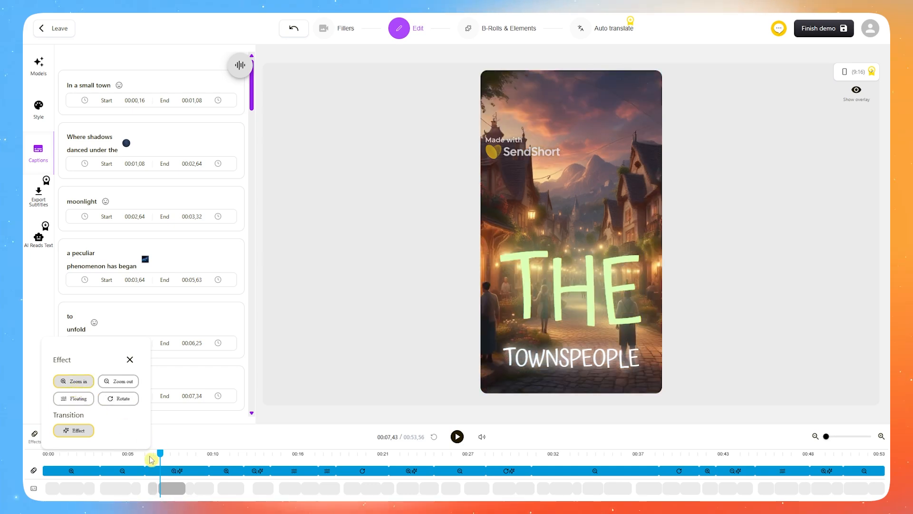
pyautogui.click(147, 457)
pyautogui.click(455, 438)
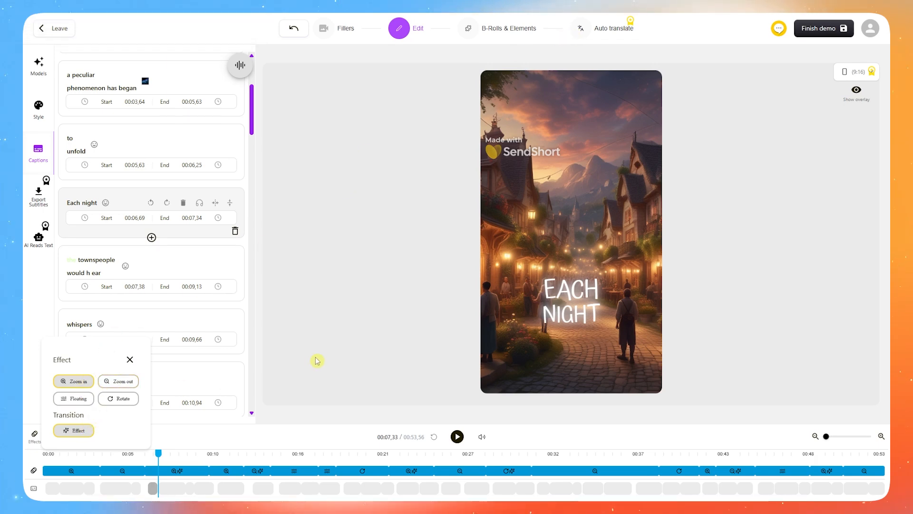
pyautogui.click(130, 359)
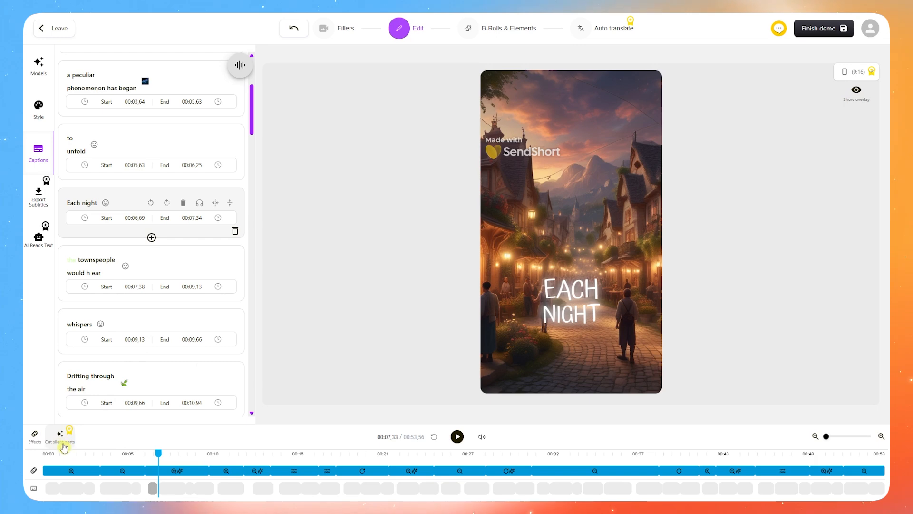
# Try to cut the silent parts of the video automatically and dismiss the upgrade offer
pyautogui.click(65, 436)
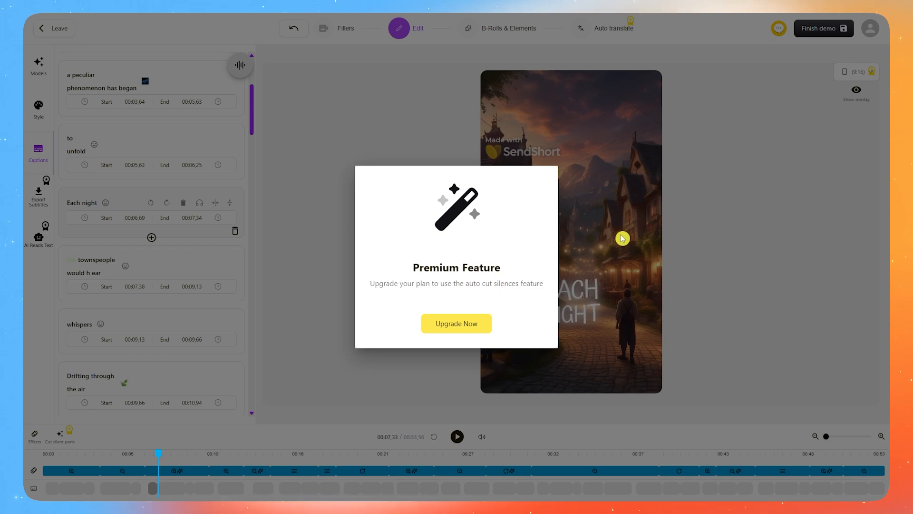
pyautogui.click(700, 218)
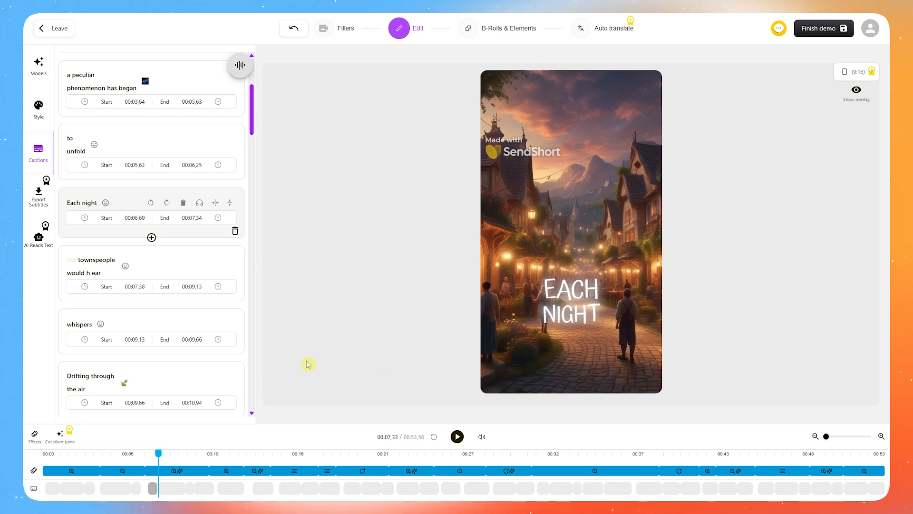
# Browse the opening clips on the timeline and check the effects assigned to those at about 2.1 and 4.9 seconds
pyautogui.click(54, 488)
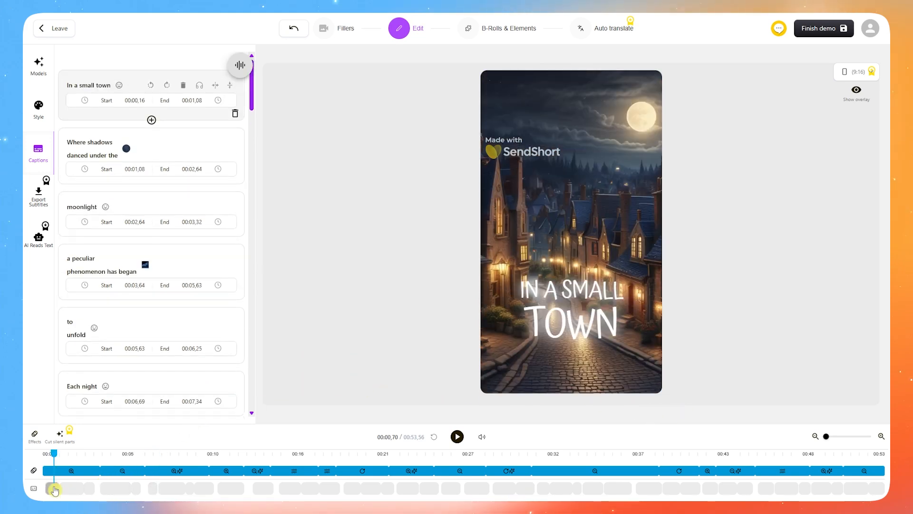
pyautogui.click(75, 471)
pyautogui.click(116, 473)
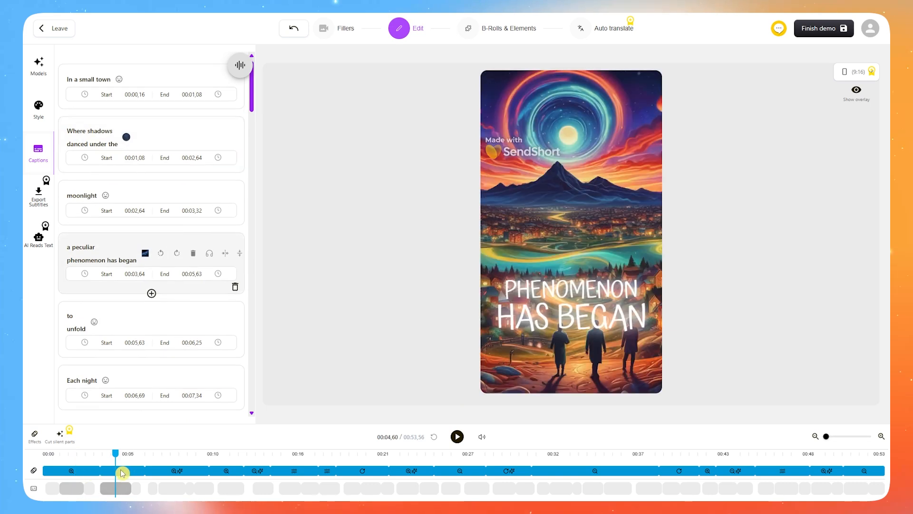
pyautogui.click(141, 469)
pyautogui.click(204, 458)
pyautogui.click(87, 468)
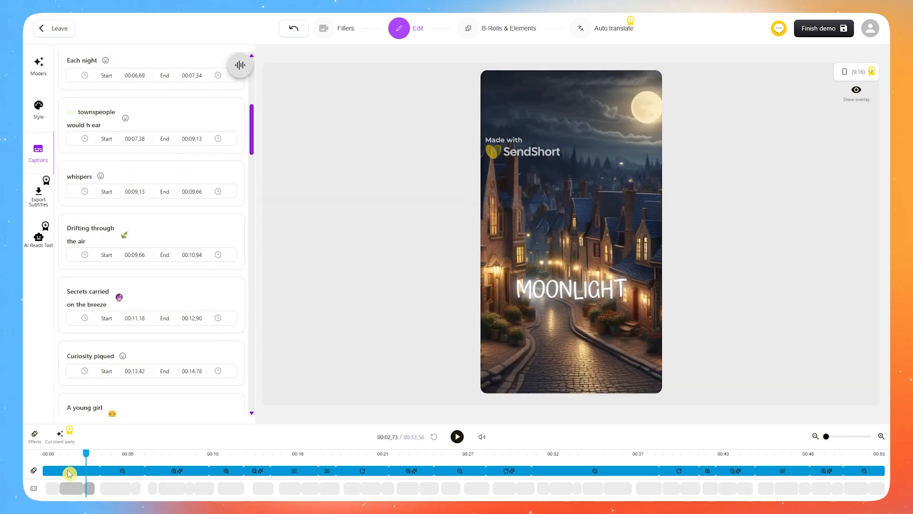
pyautogui.moveTo(82, 473); pyautogui.dragTo(77, 475)
pyautogui.click(38, 437)
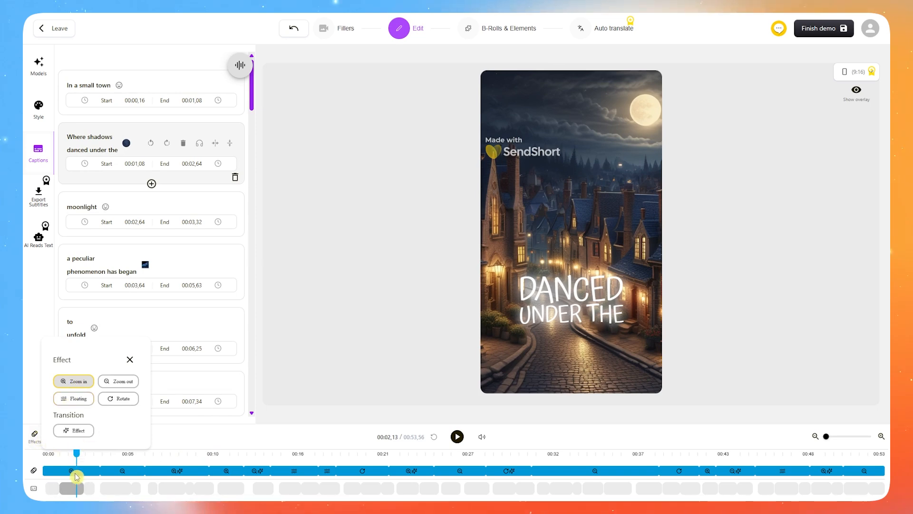
pyautogui.click(127, 473)
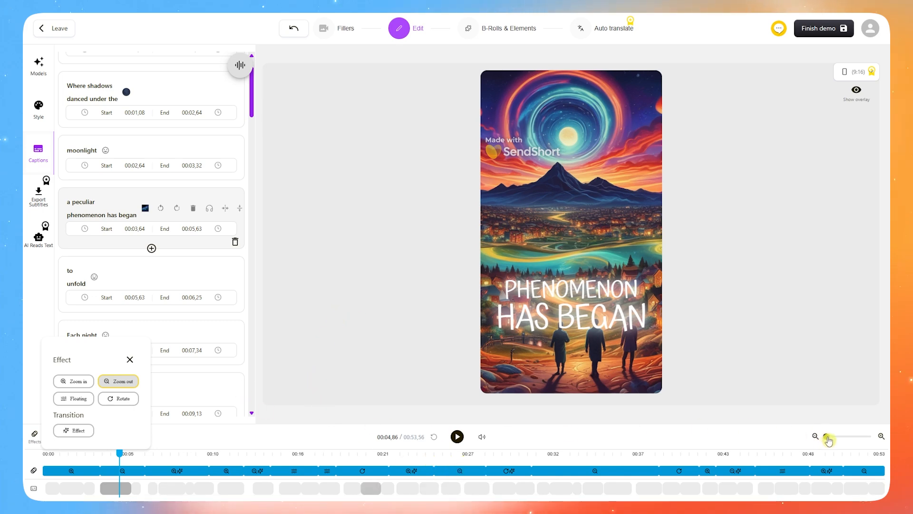
pyautogui.moveTo(827, 440)
pyautogui.mouseDown()
pyautogui.moveTo(851, 440)
pyautogui.moveTo(823, 435)
pyautogui.mouseUp()
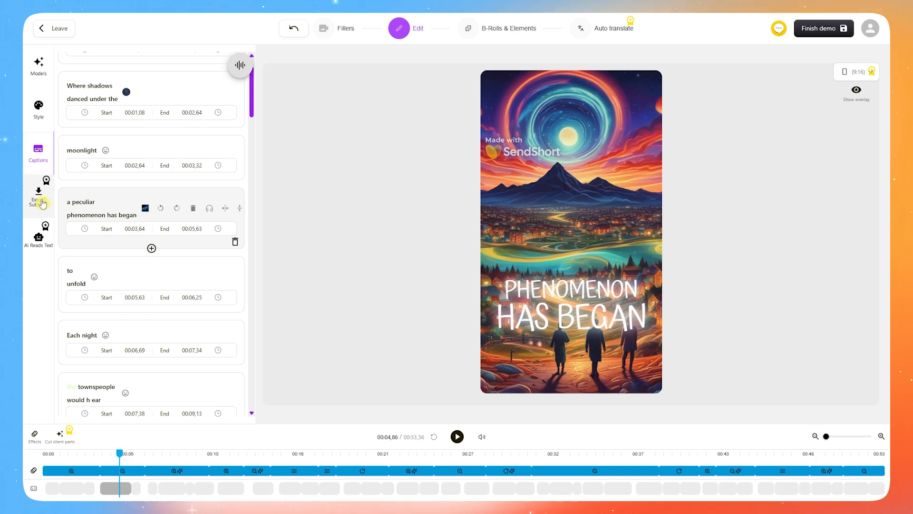
# Try to export the subtitles and dismiss the upgrade offer
pyautogui.click(42, 204)
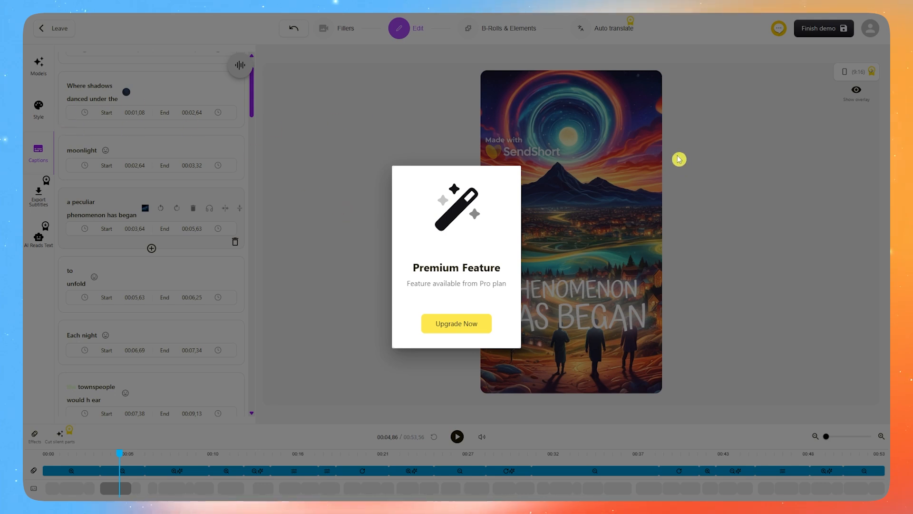
pyautogui.click(603, 220)
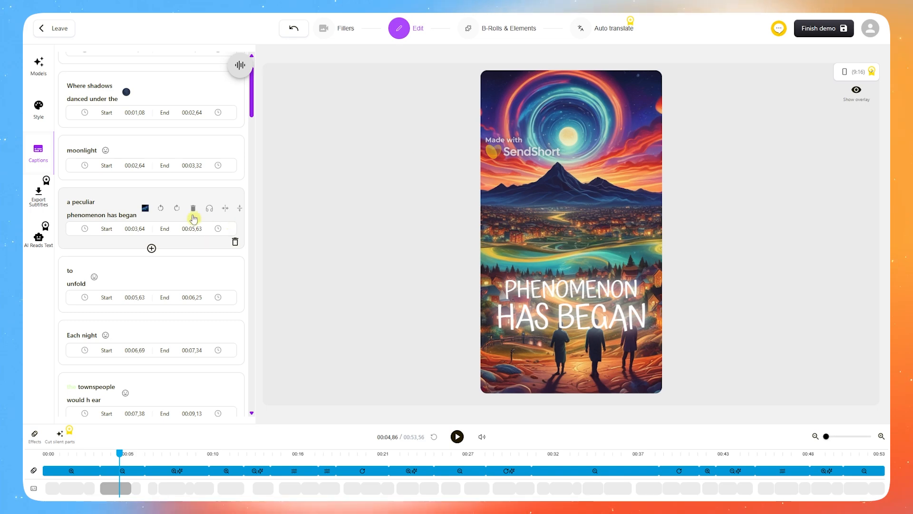
# Open the B-Rolls & Elements stage, follow the upgrade offer for manual AI image selection, and return to the stage
pyautogui.click(506, 33)
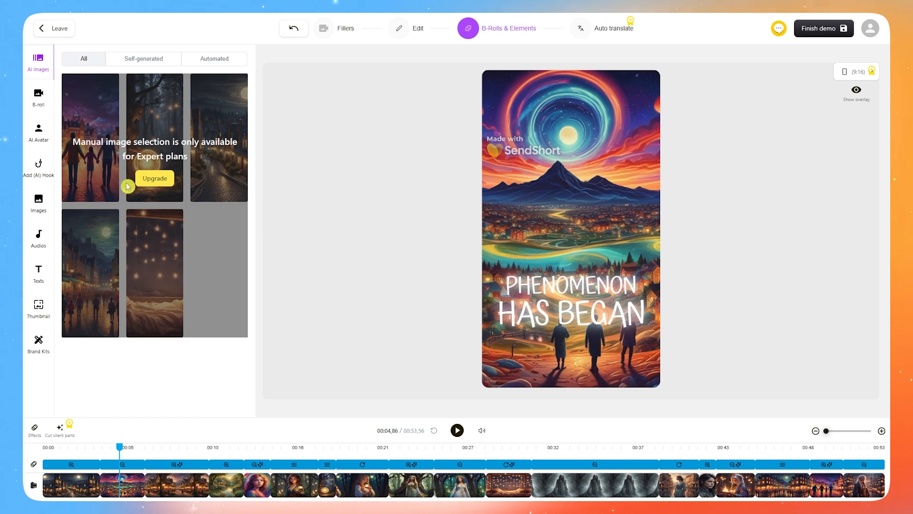
pyautogui.click(157, 184)
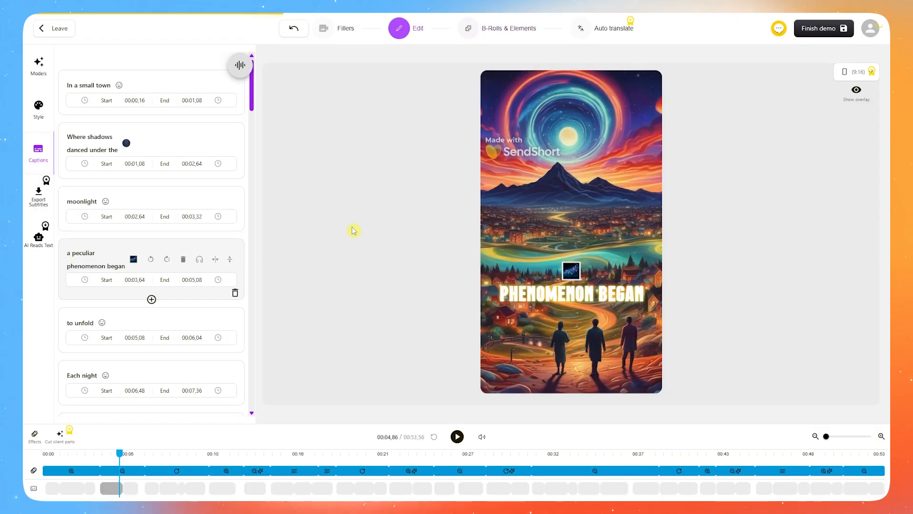
pyautogui.click(495, 28)
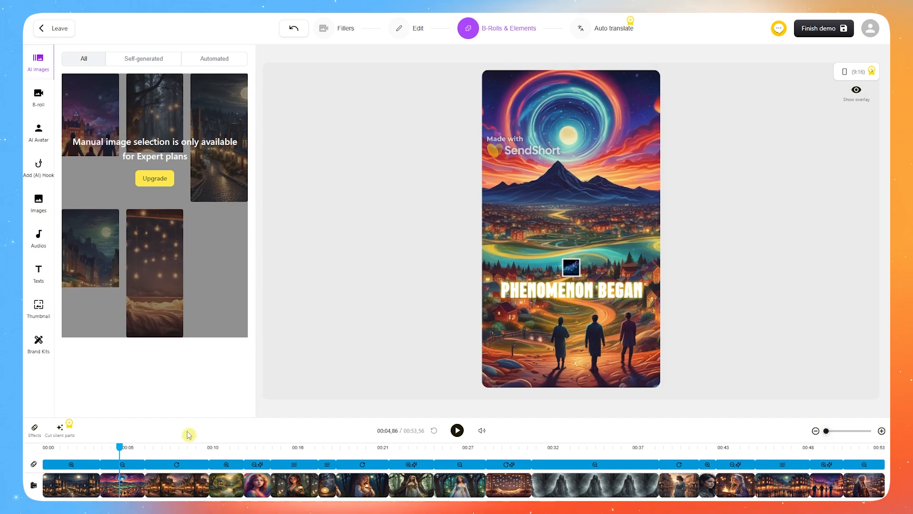
# Inspect the Your Media and AI Images options for replacing the girl's portrait clip at about 13.6 seconds, and close the Media Editor
pyautogui.click(257, 485)
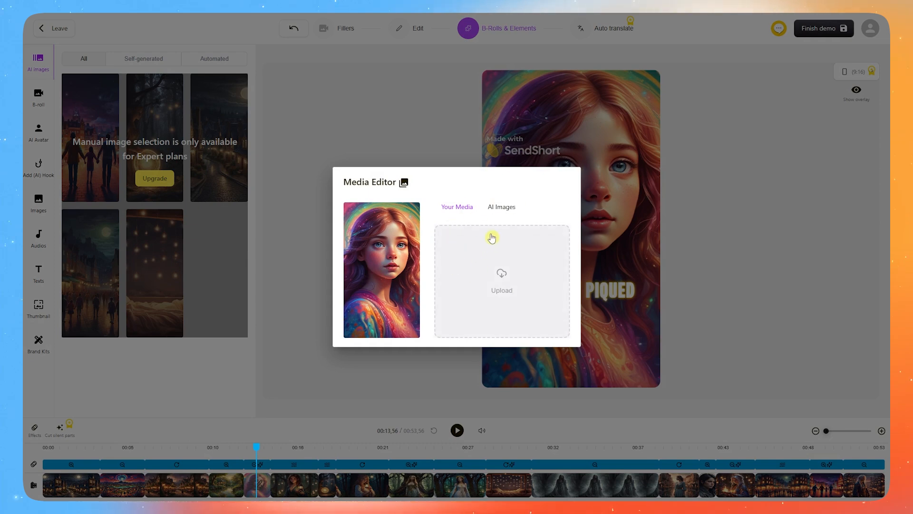
pyautogui.click(500, 207)
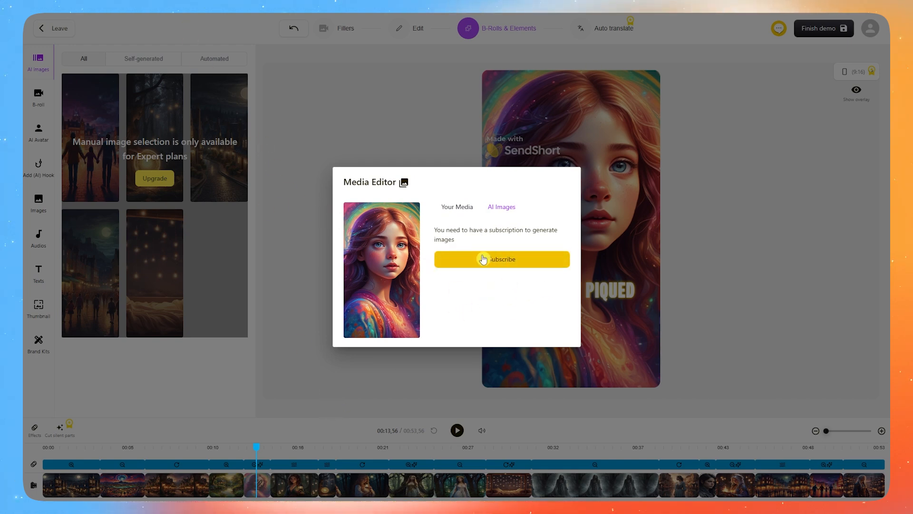
pyautogui.click(625, 184)
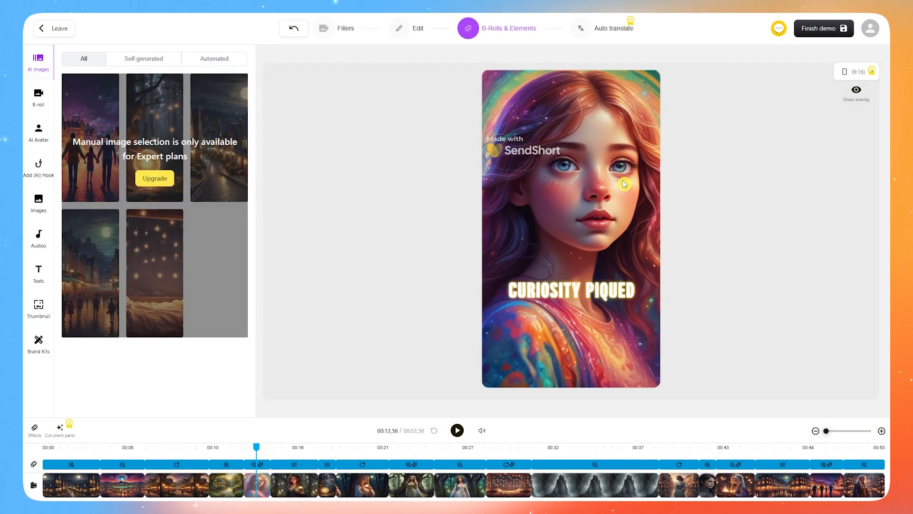
# Enable B-roll for the sentence "In a small town" and choose the second suggested clip, the harbour below green hills
pyautogui.click(40, 96)
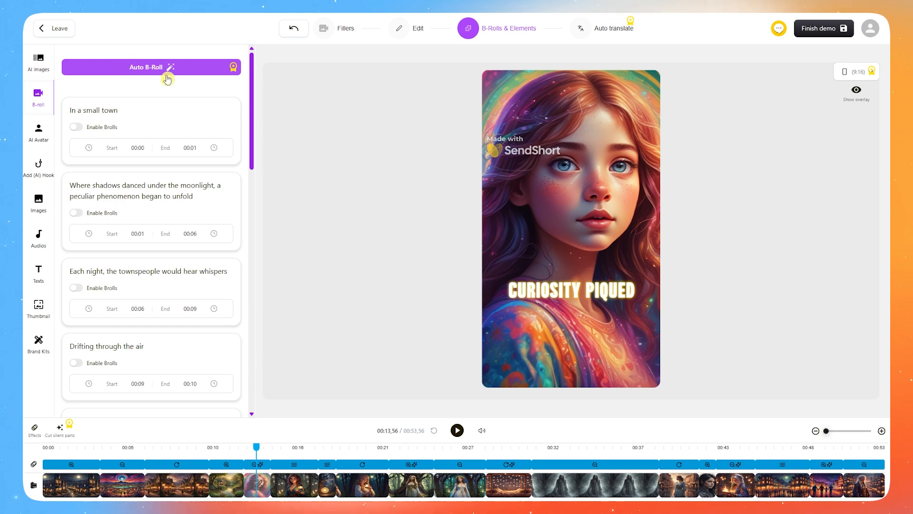
pyautogui.click(75, 128)
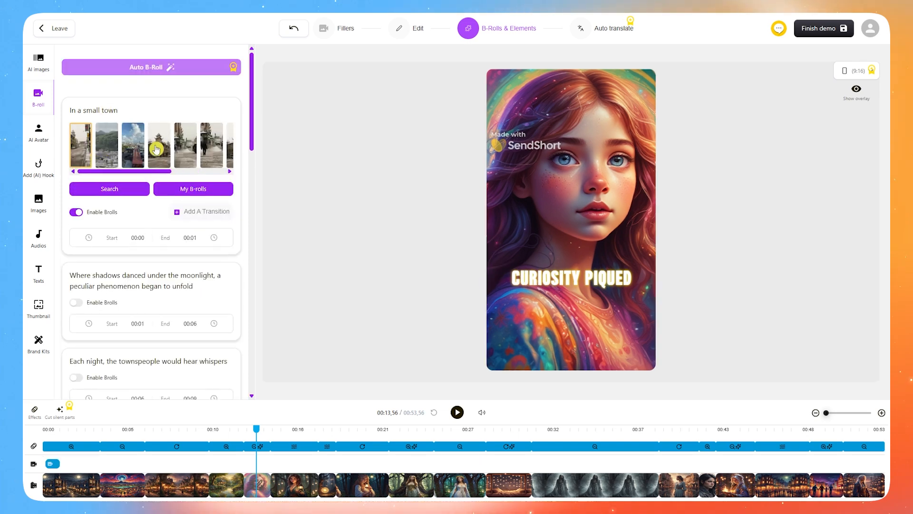
pyautogui.moveTo(104, 173)
pyautogui.mouseDown()
pyautogui.moveTo(165, 177)
pyautogui.moveTo(94, 176)
pyautogui.mouseUp()
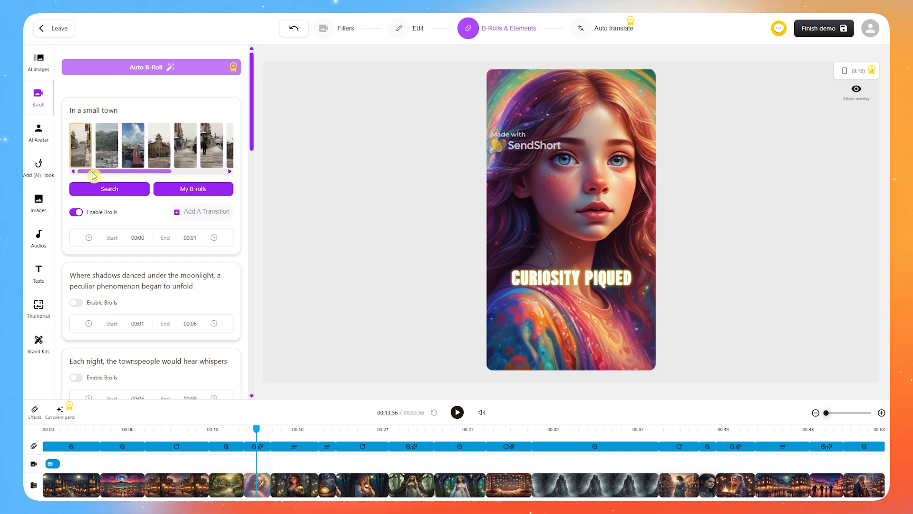
pyautogui.click(105, 144)
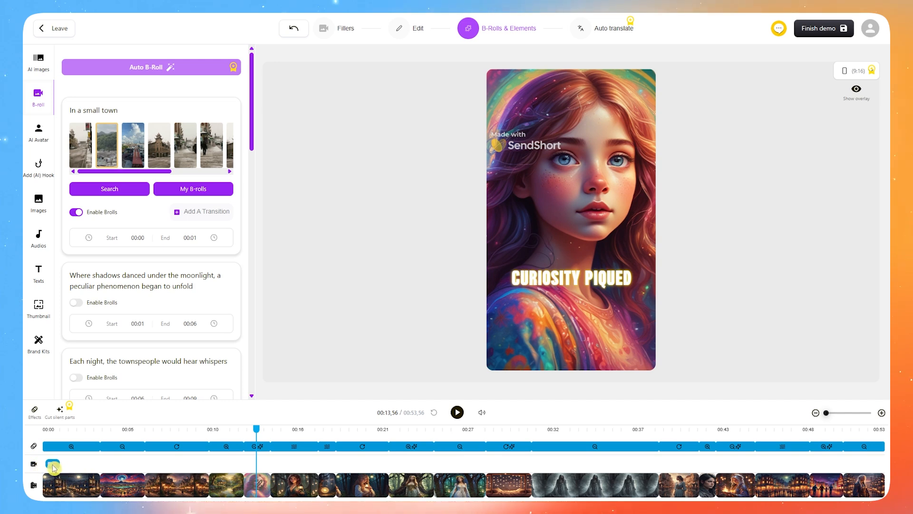
# Preview the harbour B-roll from the start of the video and park the playhead at about 0.6 seconds
pyautogui.click(48, 431)
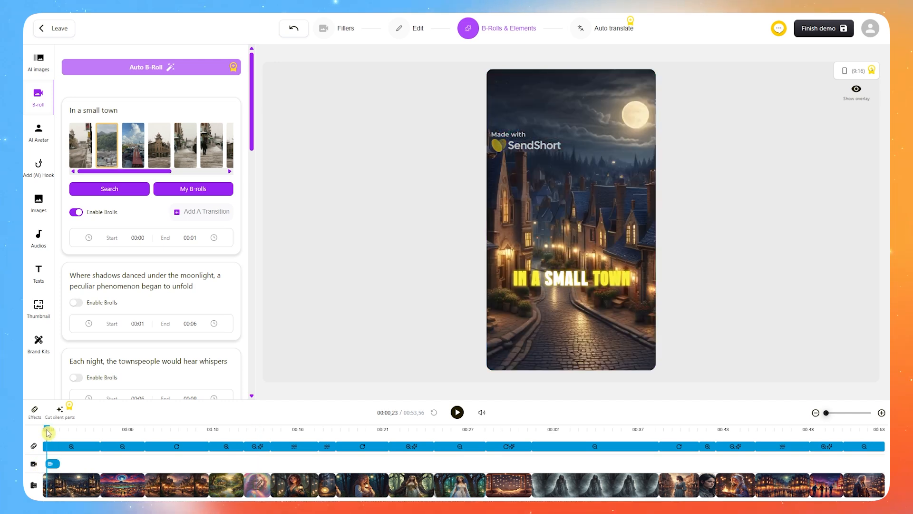
pyautogui.click(42, 433)
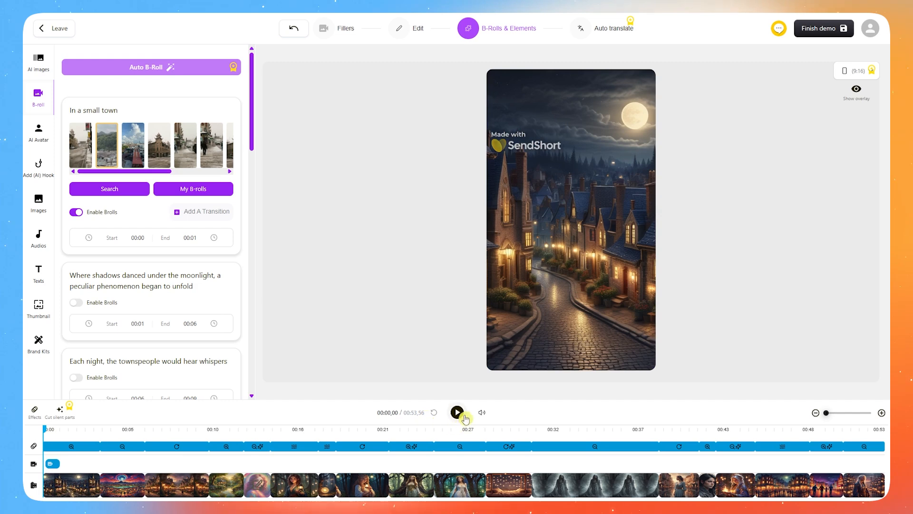
pyautogui.click(457, 413)
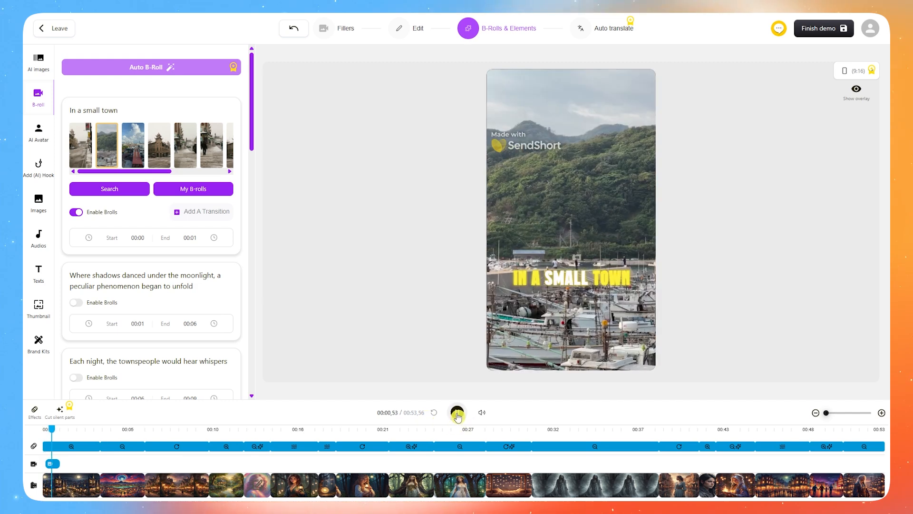
pyautogui.click(457, 412)
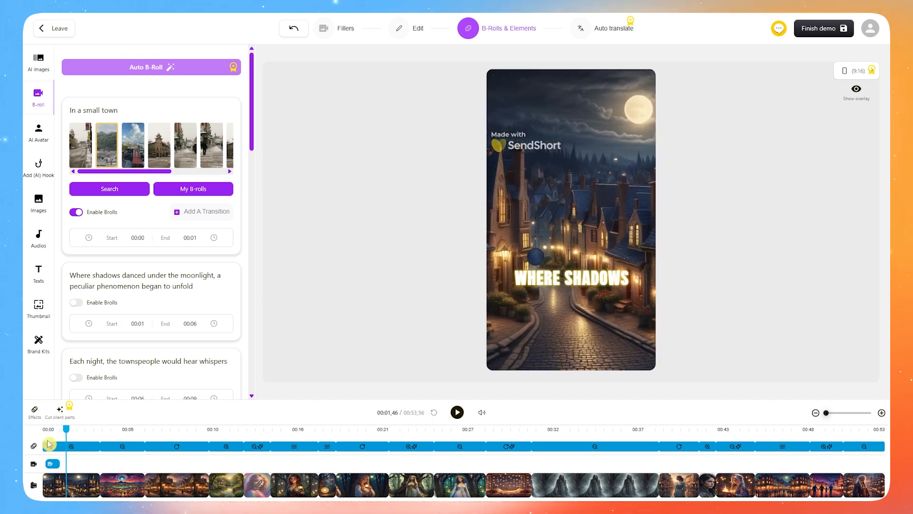
pyautogui.click(53, 430)
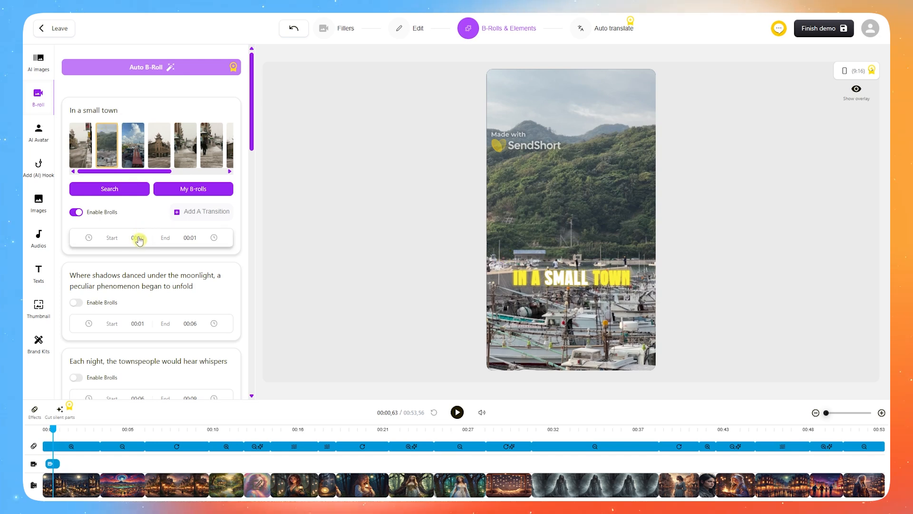
# Set the "In a small town" B-roll to start at 0 and end at 3 seconds, and save the timing
pyautogui.click(197, 240)
pyautogui.moveTo(288, 348); pyautogui.dragTo(382, 353)
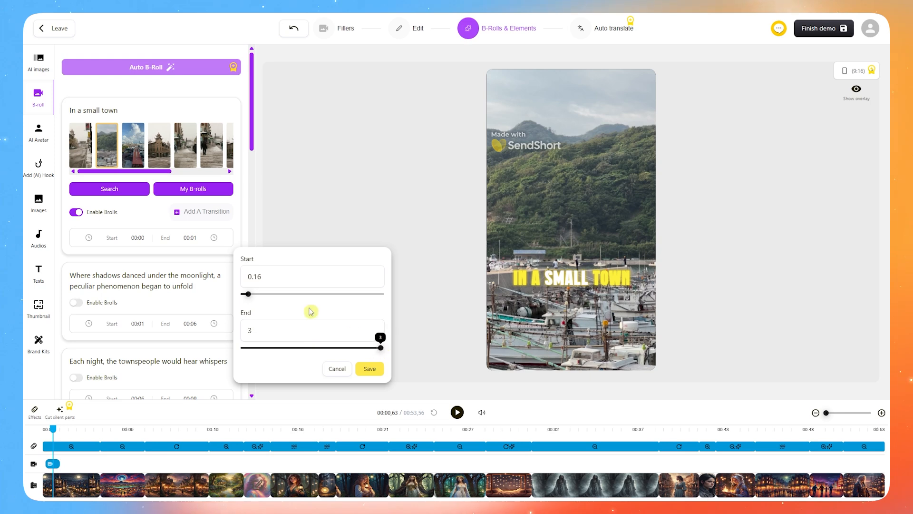
pyautogui.moveTo(249, 299); pyautogui.dragTo(241, 294)
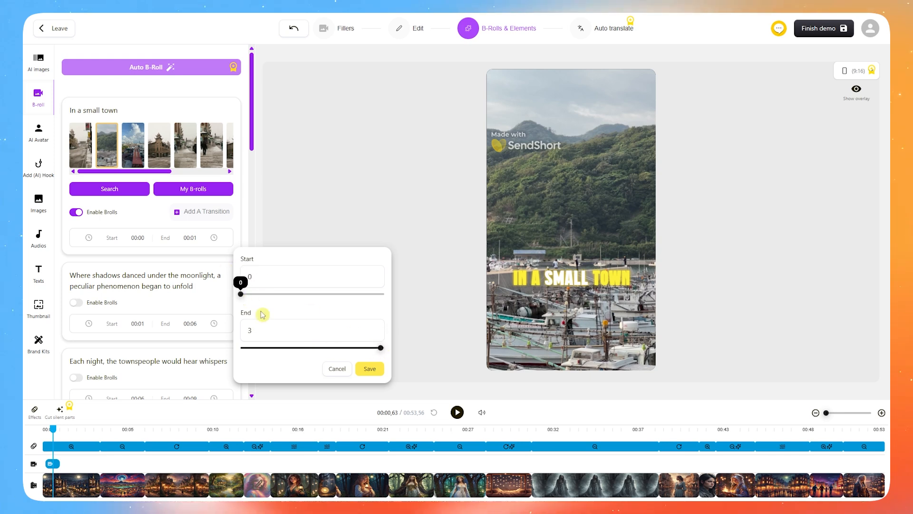
pyautogui.click(370, 368)
# Play the video from 0 seconds to check the extended B-roll, and stop the playback
pyautogui.moveTo(53, 429); pyautogui.dragTo(44, 430)
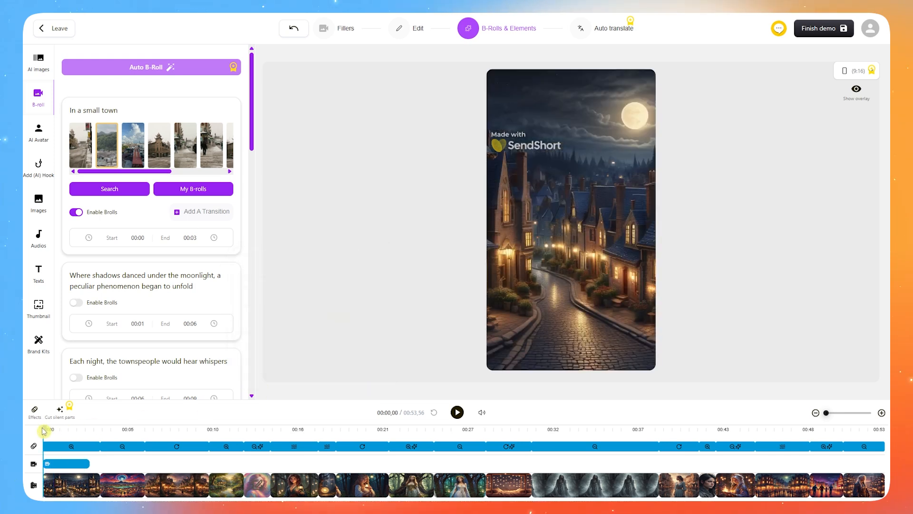
pyautogui.press('space')
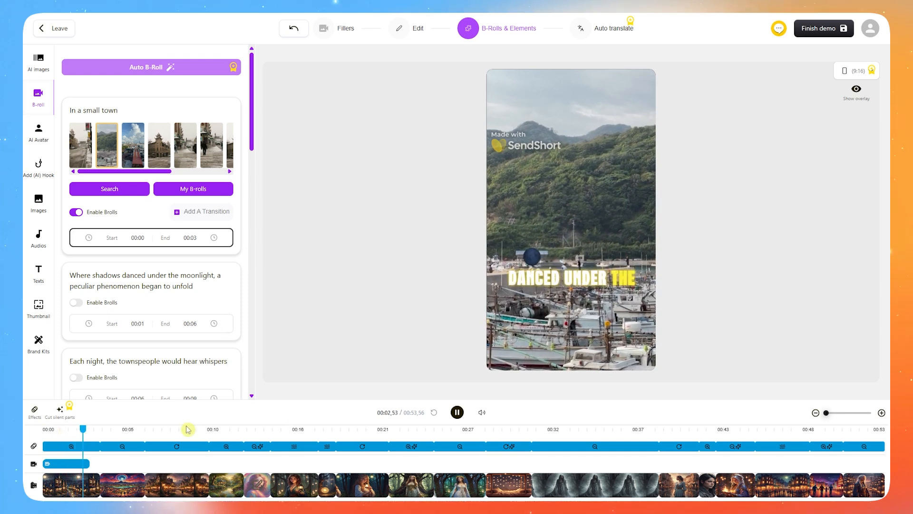
pyautogui.click(457, 414)
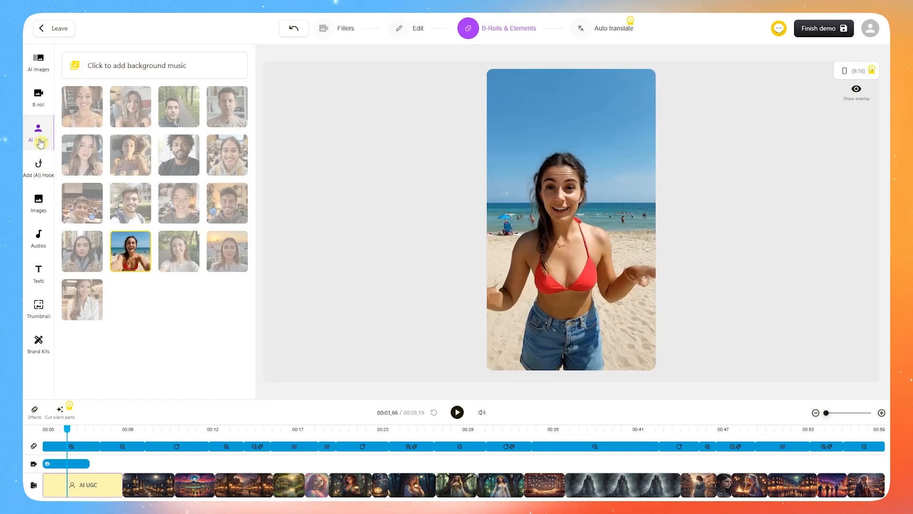
# Try the first AI avatar and switch to the second one in the first row for the opening AI UGC clip
pyautogui.click(82, 107)
pyautogui.click(121, 107)
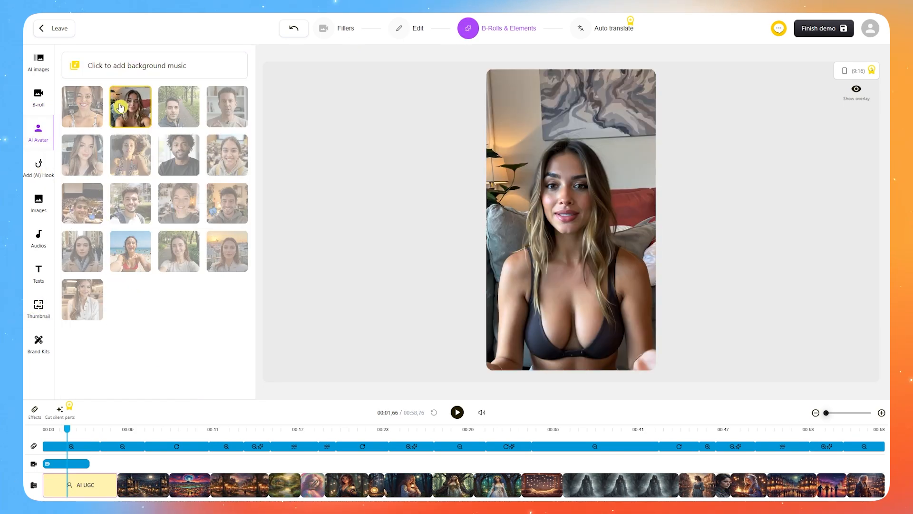
# Try several other AI avatars for the opening AI UGC clip and pick the woman in front of the sunset city skyline
pyautogui.click(195, 113)
pyautogui.click(224, 106)
pyautogui.click(224, 161)
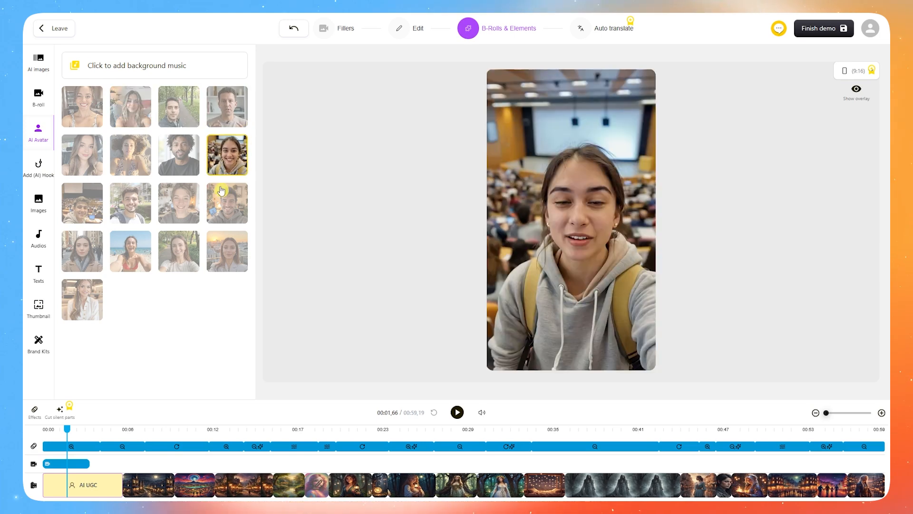
pyautogui.click(221, 190)
pyautogui.click(225, 256)
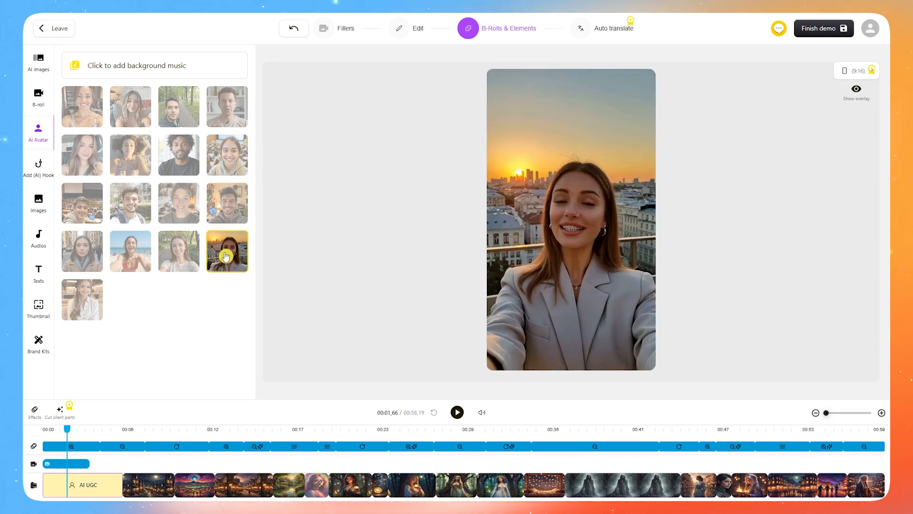
# Play the video from the beginning to preview the chosen avatar, and stop the playback after about 3 seconds
pyautogui.click(53, 430)
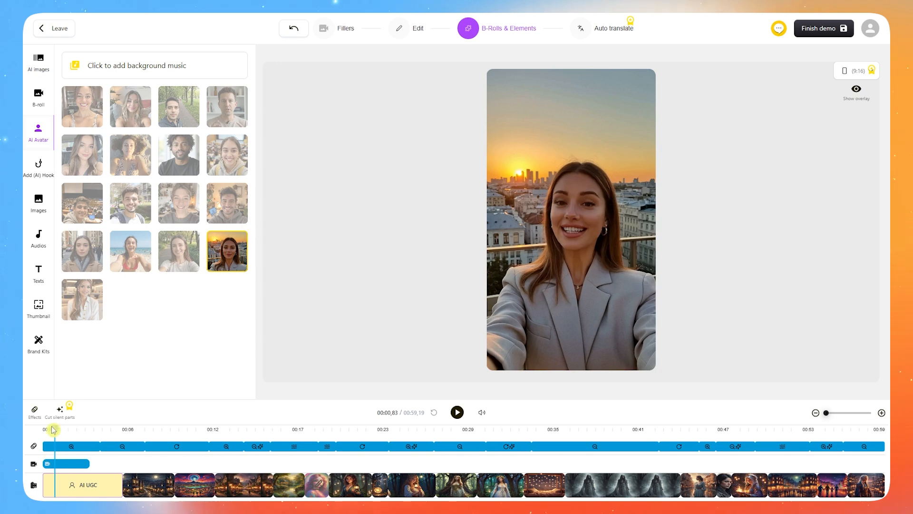
pyautogui.moveTo(53, 429); pyautogui.dragTo(36, 430)
pyautogui.press('space')
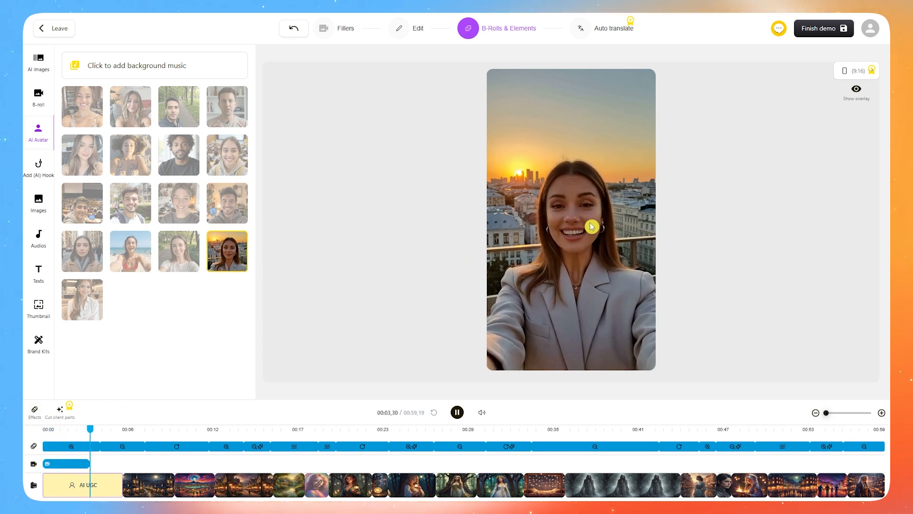
pyautogui.press('space')
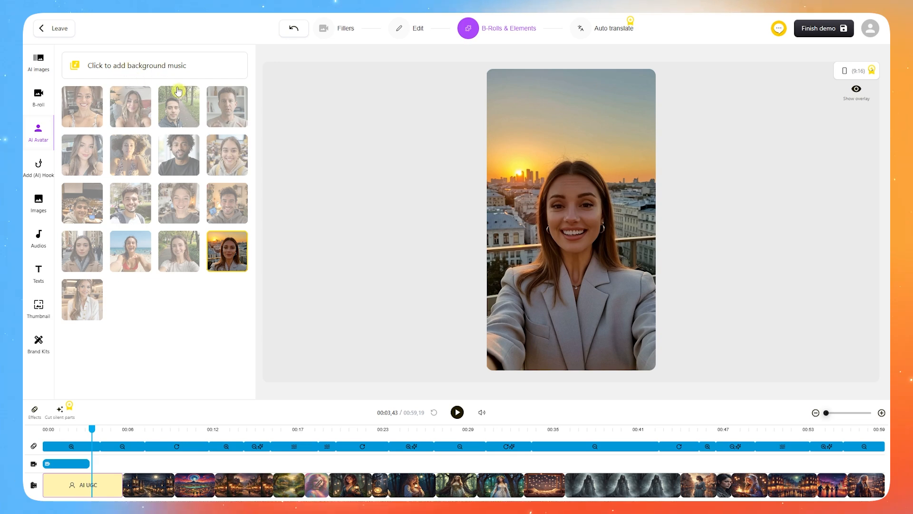
# Try to add AI-generated hooks to the video and dismiss the upgrade offer
pyautogui.click(40, 171)
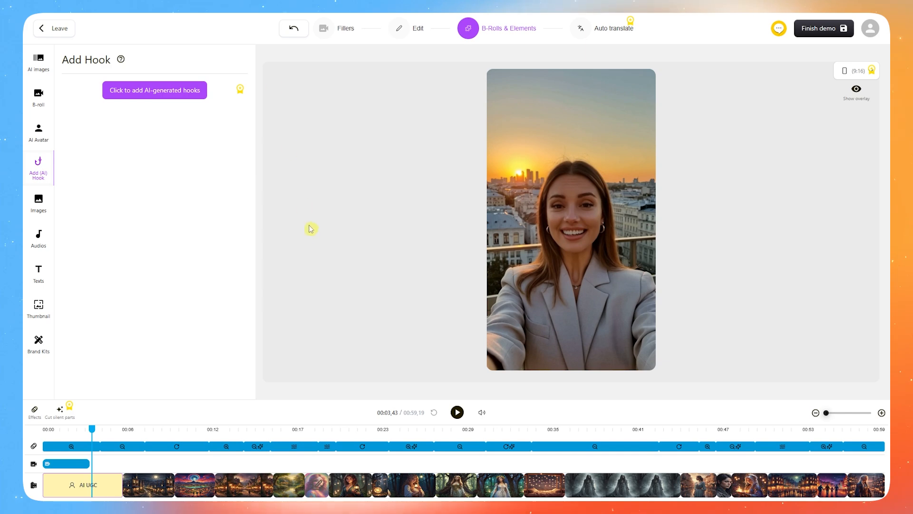
pyautogui.click(153, 96)
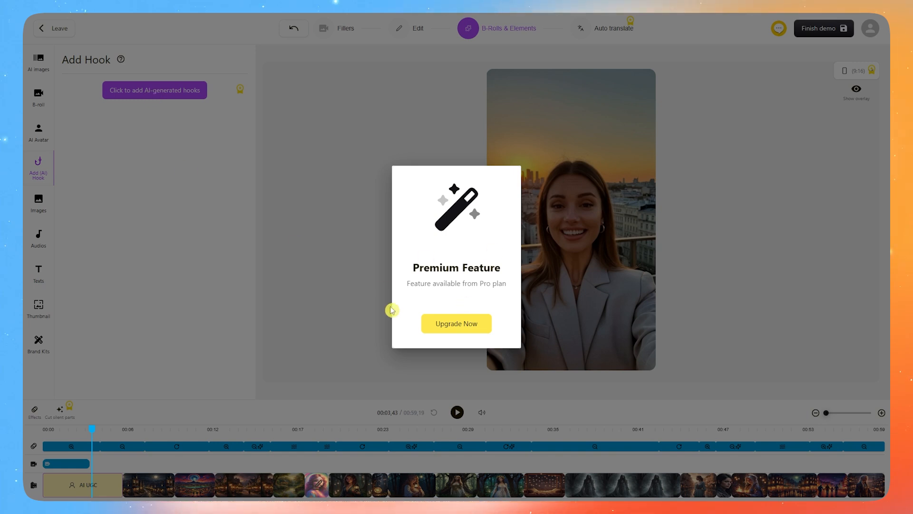
pyautogui.click(371, 232)
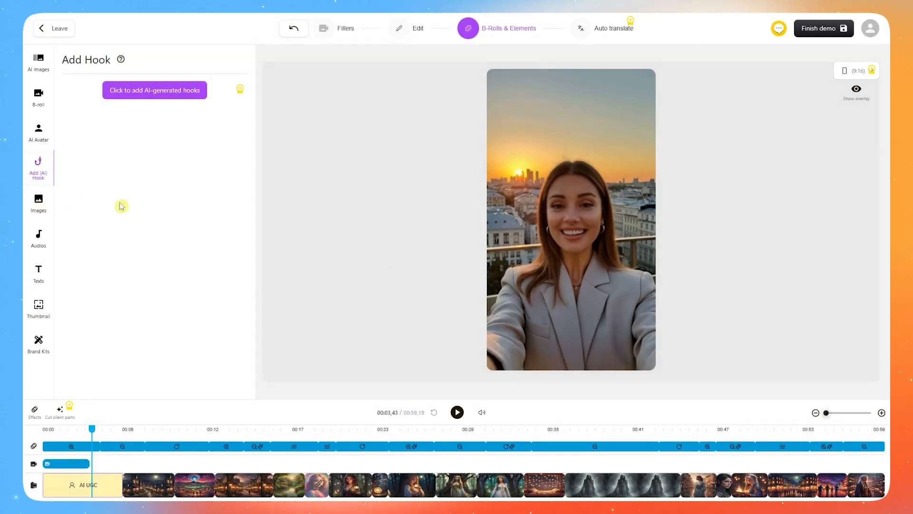
# Look over the image upload area, the preset audio tracks and the options for importing audio
pyautogui.click(45, 207)
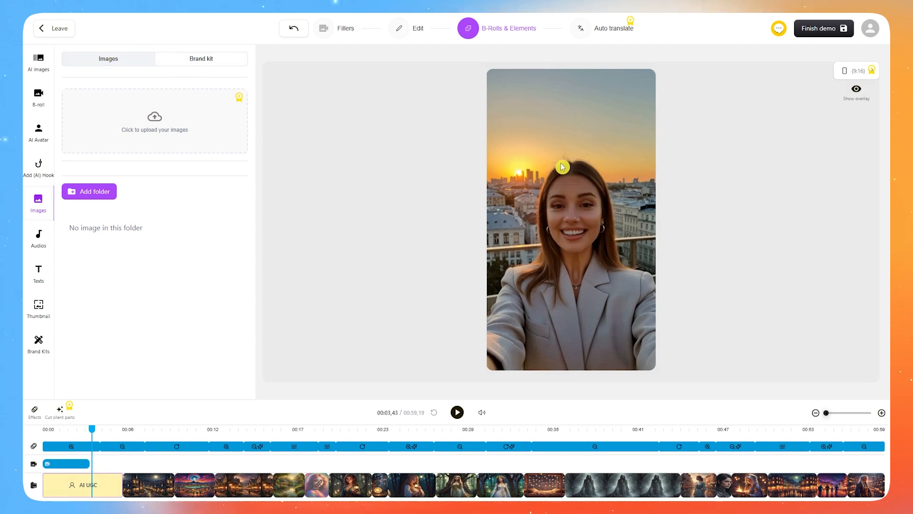
pyautogui.click(37, 237)
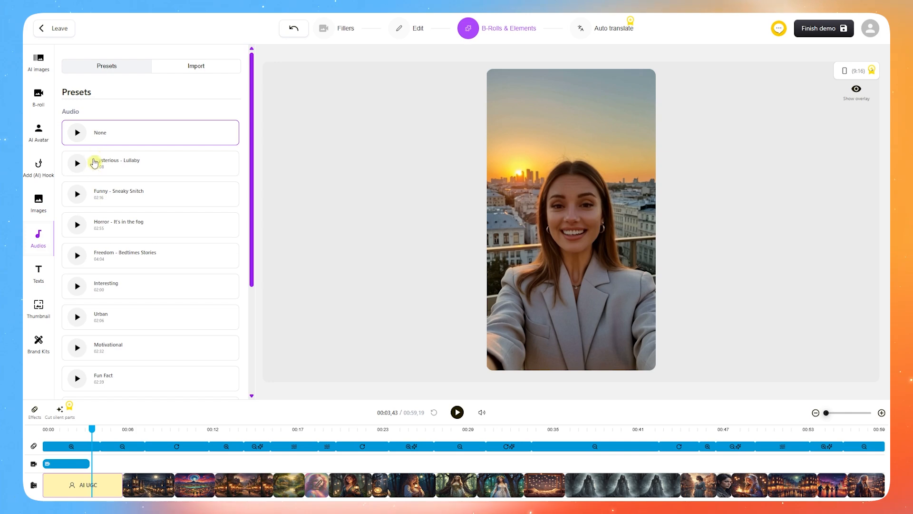
pyautogui.scroll(-3, 95, 176)
pyautogui.scroll(3, 121, 253)
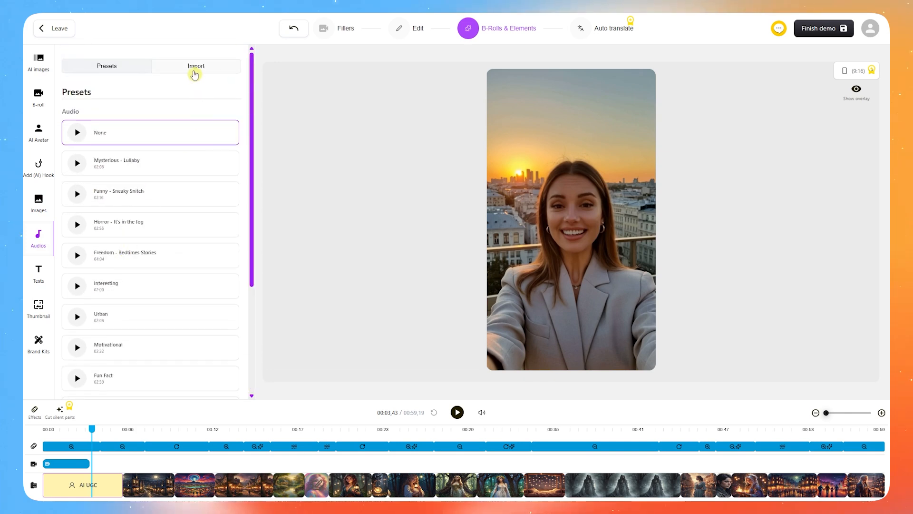
pyautogui.click(196, 69)
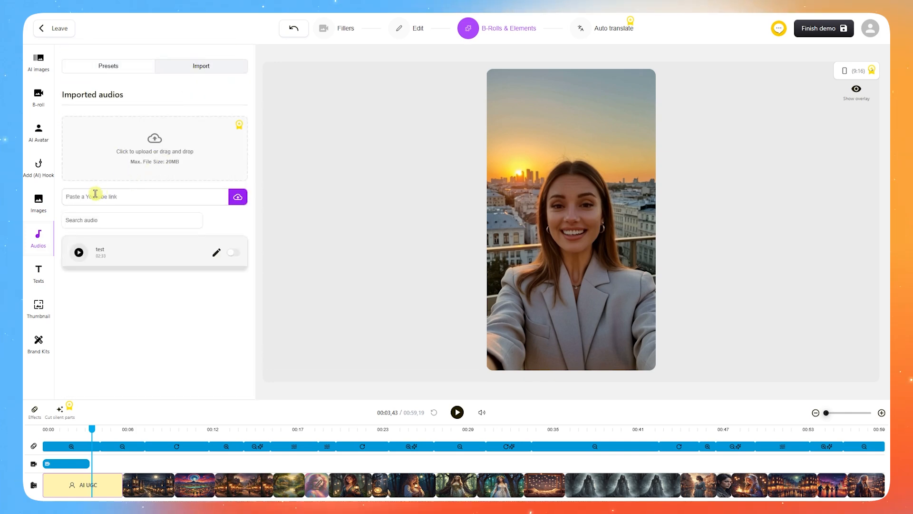
# Examine the text options, the description of custom thumbnails on the first or last frame, and the brand kits
pyautogui.click(52, 274)
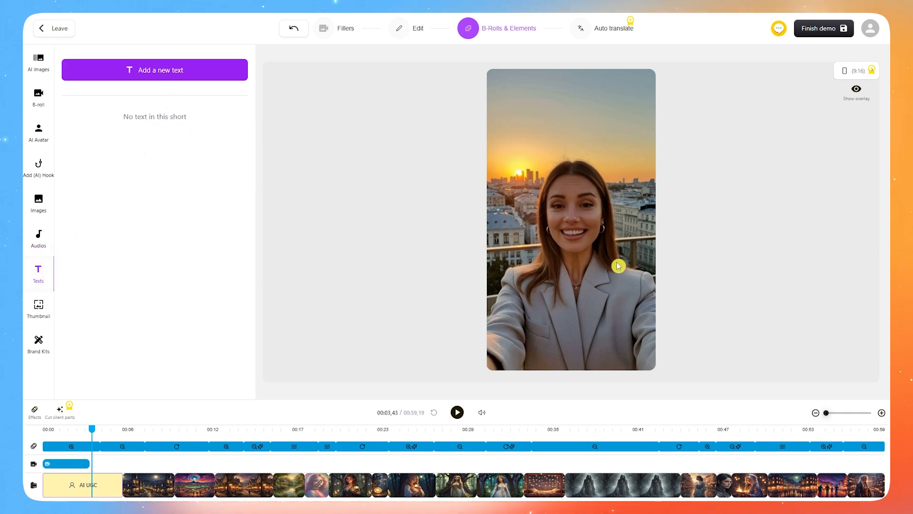
pyautogui.click(38, 307)
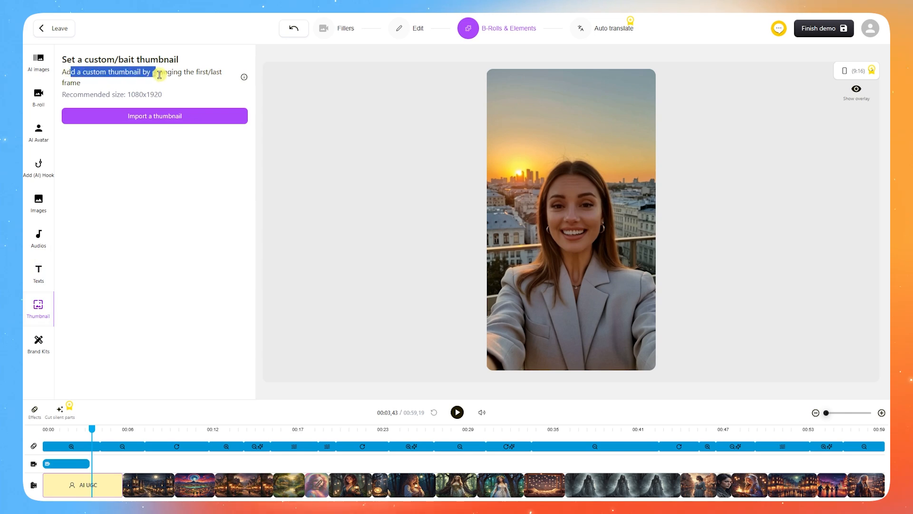
pyautogui.moveTo(206, 72); pyautogui.dragTo(235, 76)
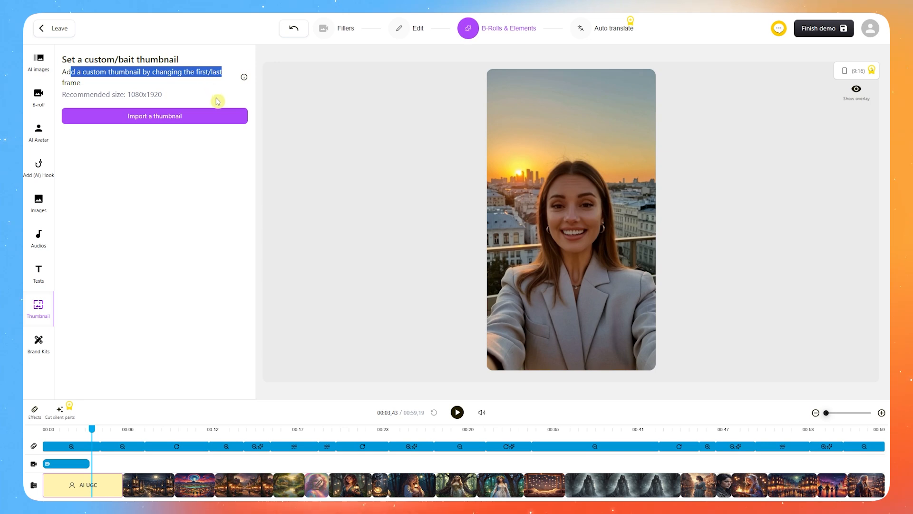
pyautogui.click(204, 178)
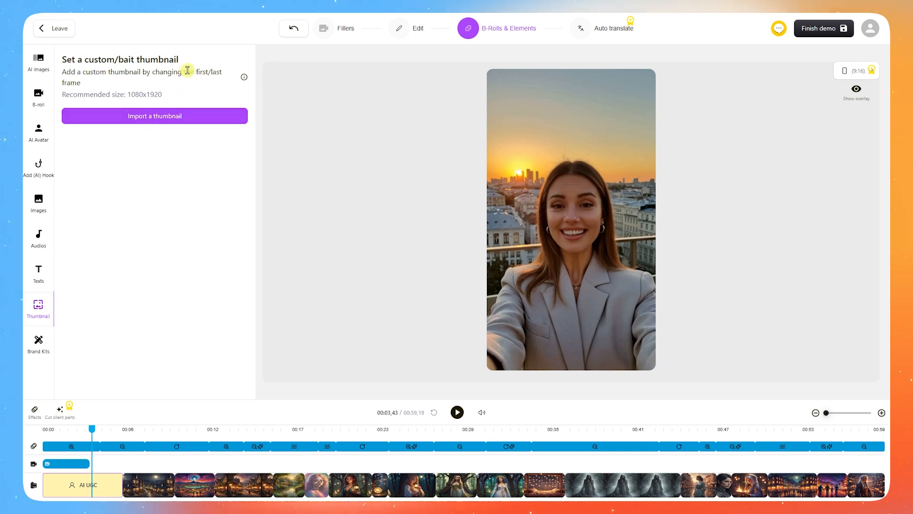
pyautogui.moveTo(190, 72); pyautogui.dragTo(217, 72)
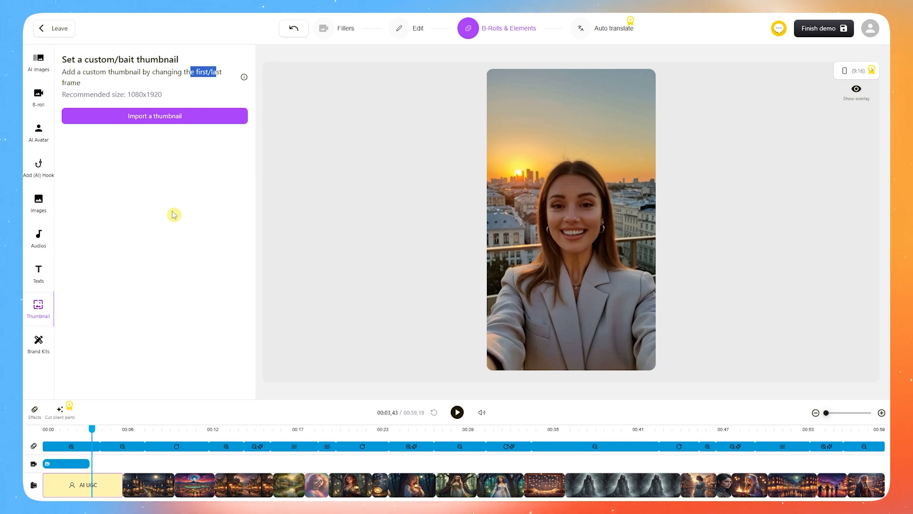
pyautogui.click(38, 343)
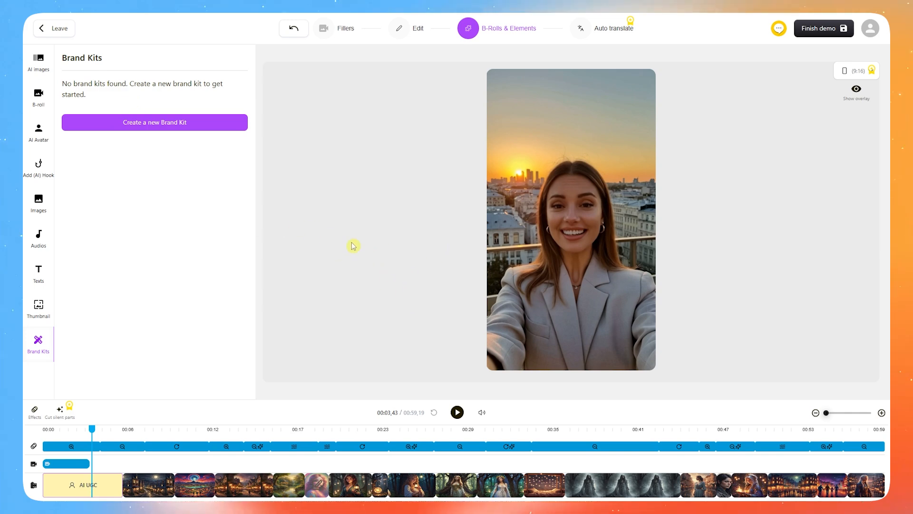
# Try to open automatic translation for the video and dismiss the upgrade offer
pyautogui.click(609, 33)
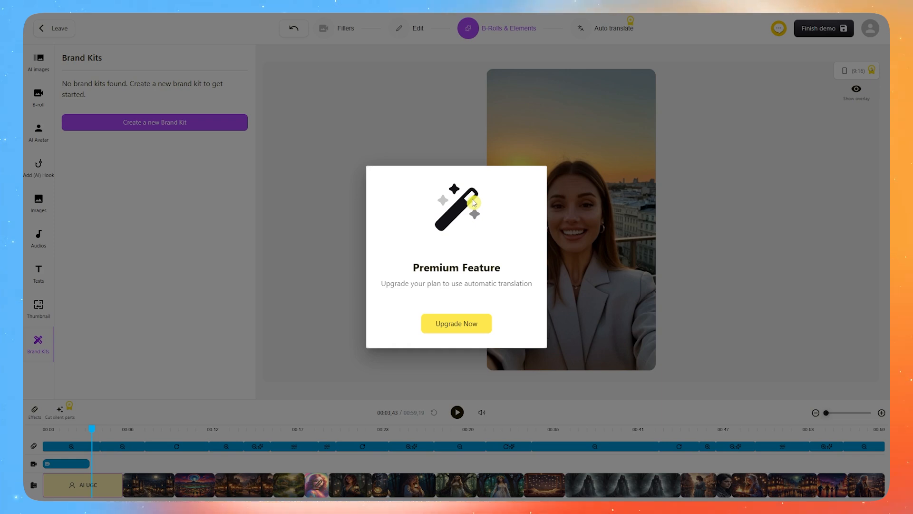
pyautogui.click(609, 184)
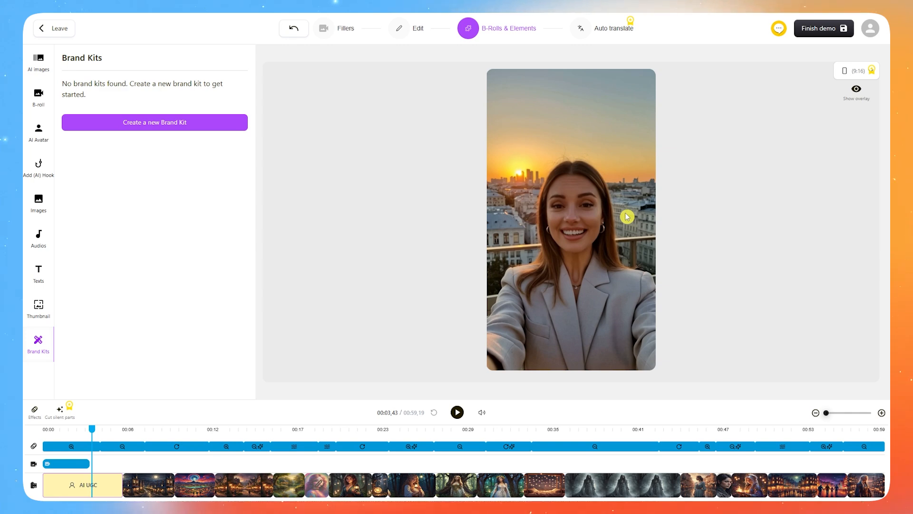
pyautogui.click(607, 32)
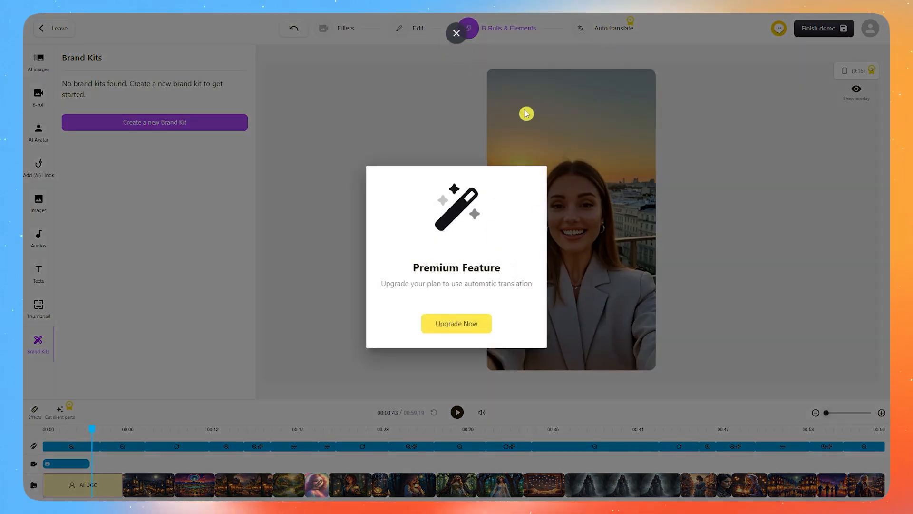
pyautogui.click(694, 125)
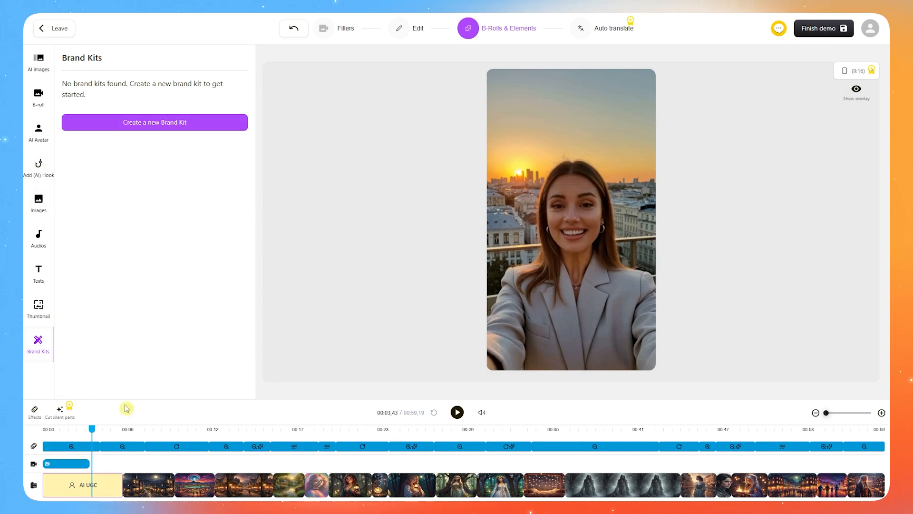
pyautogui.click(613, 28)
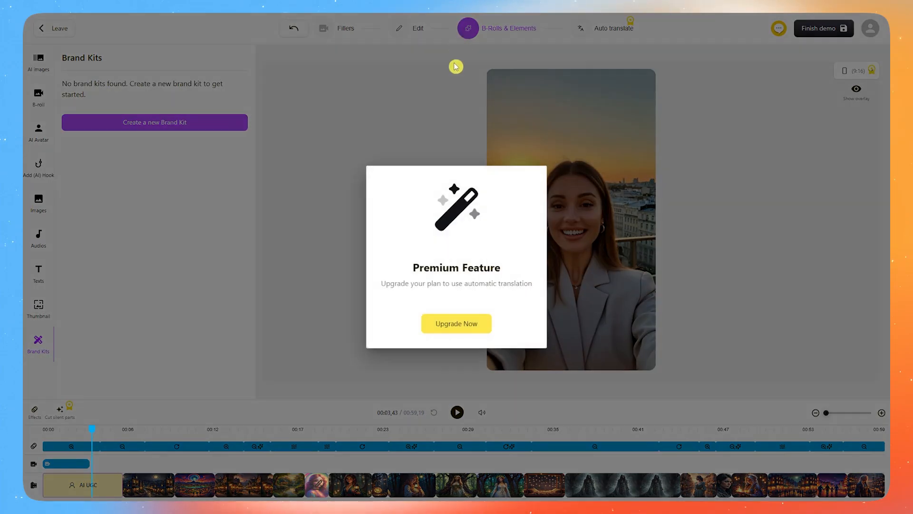
pyautogui.click(656, 159)
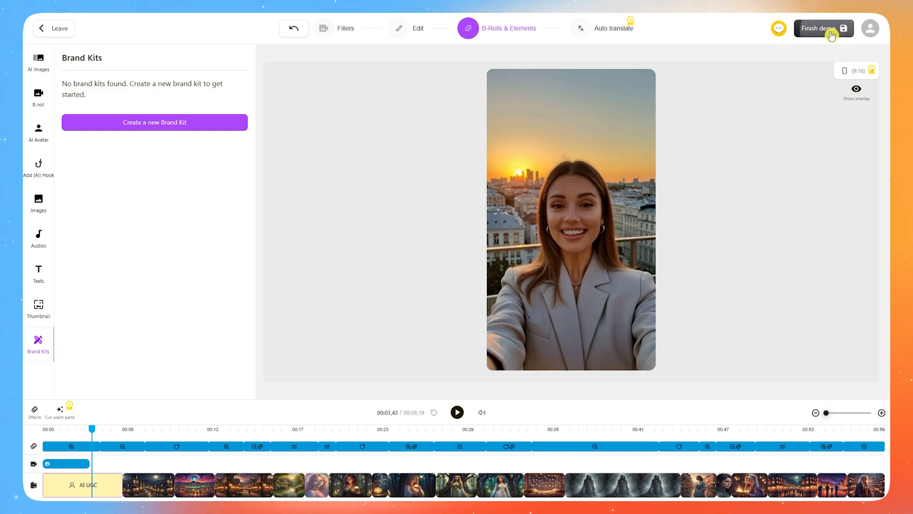
# Finish the demo and go to the home page
pyautogui.click(830, 36)
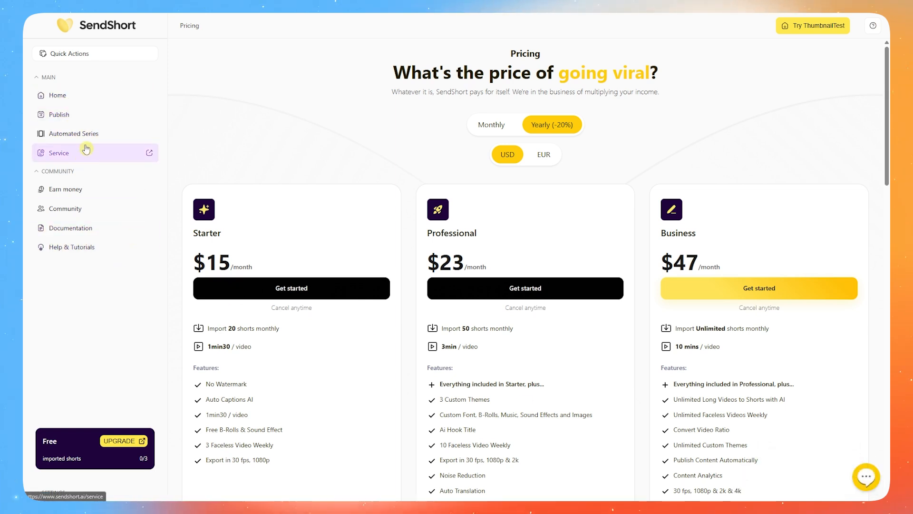
pyautogui.click(85, 100)
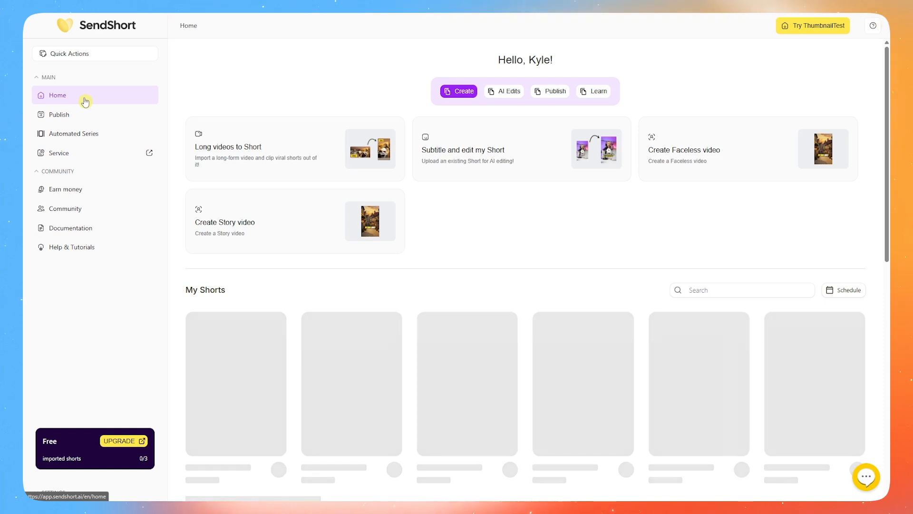
# Check the list of imported videos on the home page and return to My Shorts
pyautogui.scroll(-1, 234, 218)
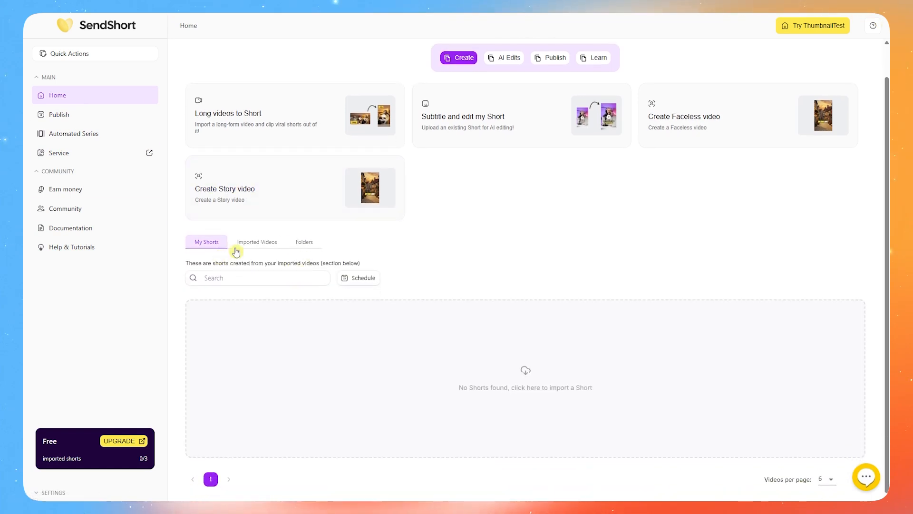
pyautogui.click(254, 242)
pyautogui.scroll(1, 262, 245)
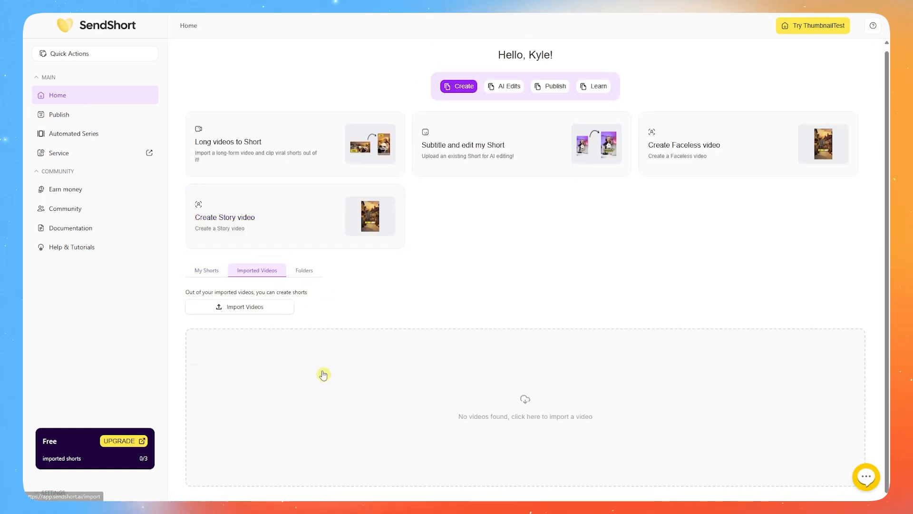
pyautogui.click(202, 269)
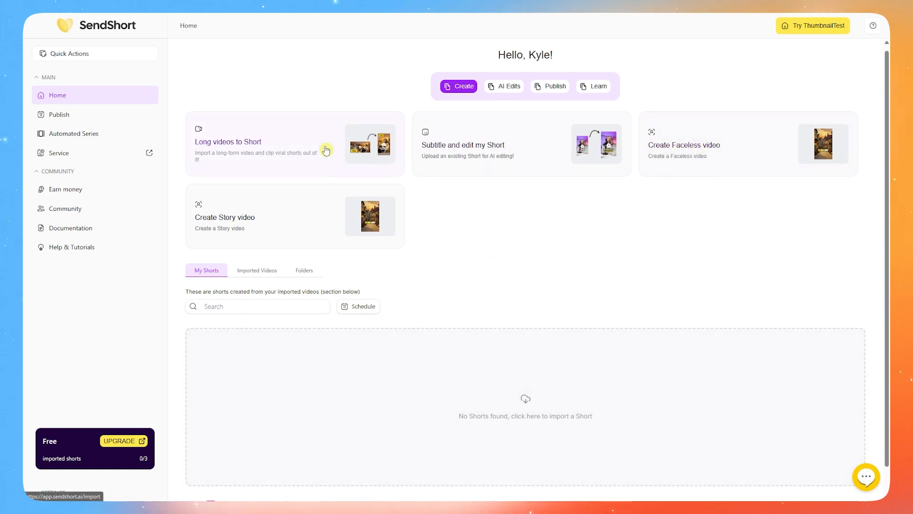
# View the import dialogs for turning long videos into Shorts and for subtitling an existing Short, closing each without importing
pyautogui.click(273, 152)
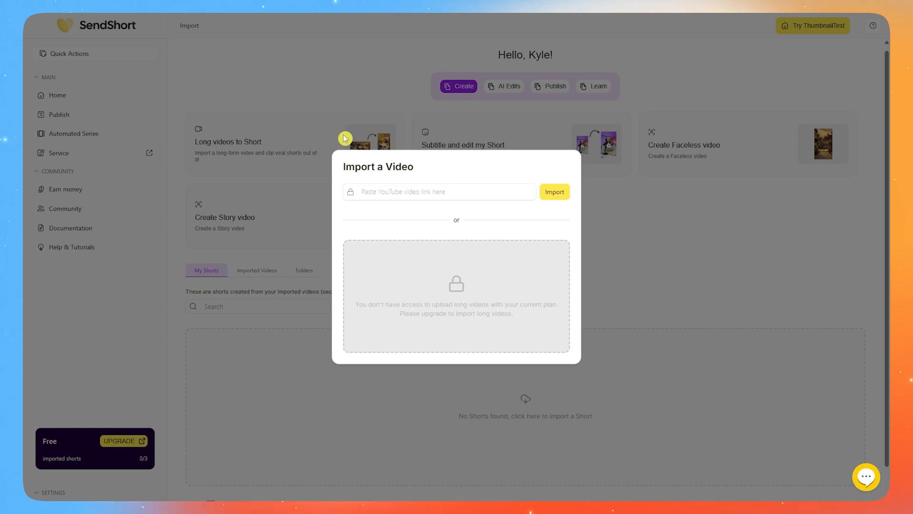
pyautogui.click(402, 136)
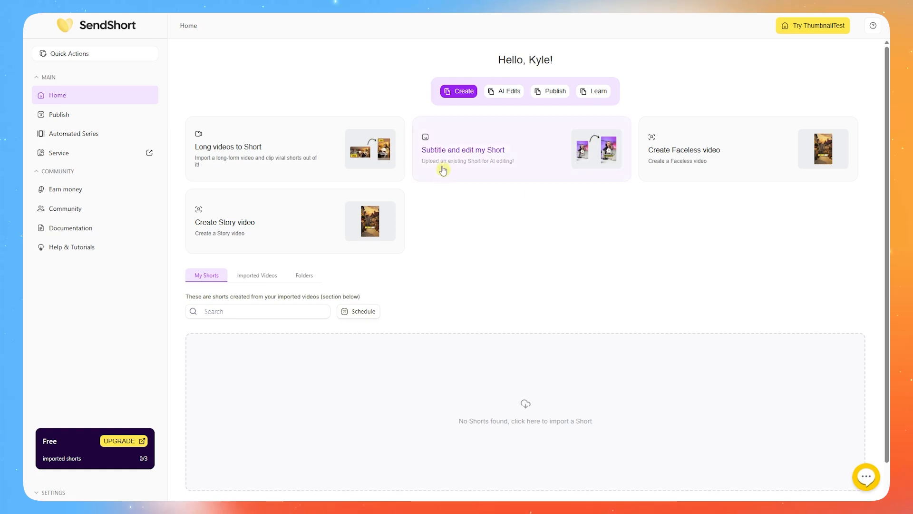
pyautogui.click(481, 160)
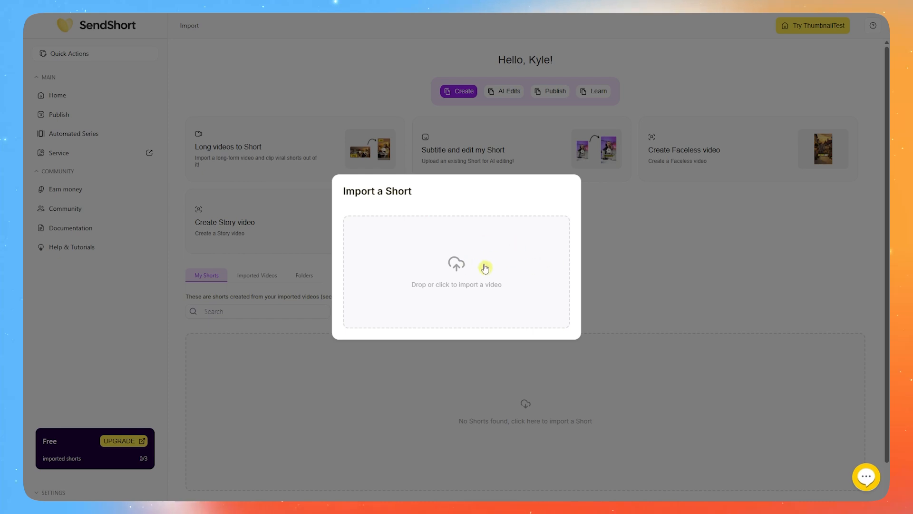
pyautogui.click(611, 241)
pyautogui.click(496, 159)
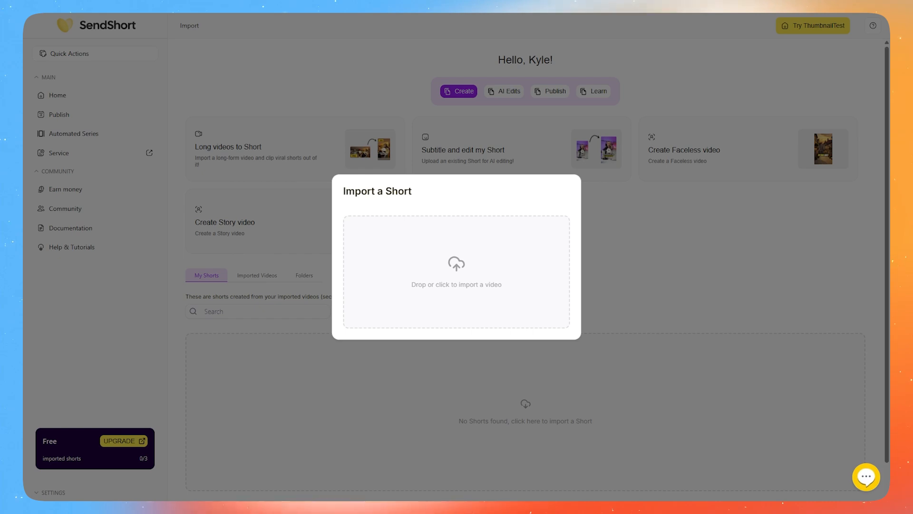
pyautogui.click(658, 253)
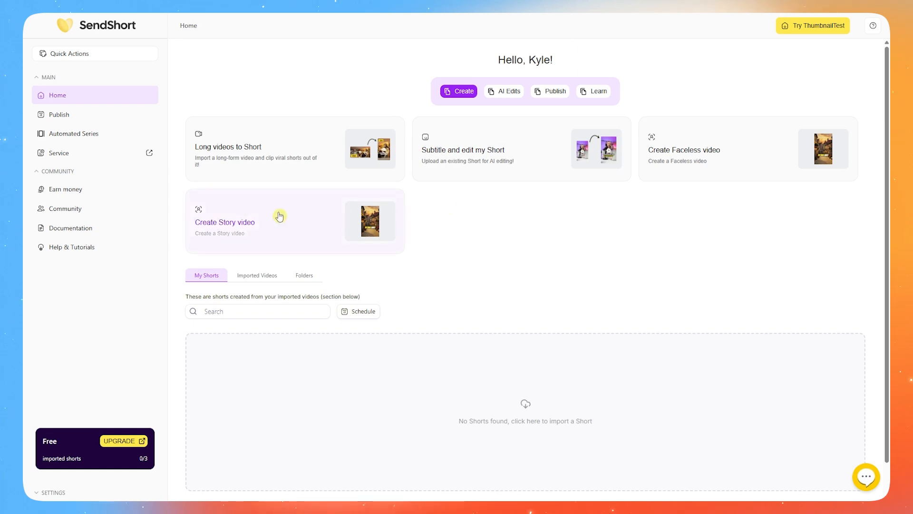
# Open the story video creation form and review its title, story, voice, background and language settings
pyautogui.click(240, 234)
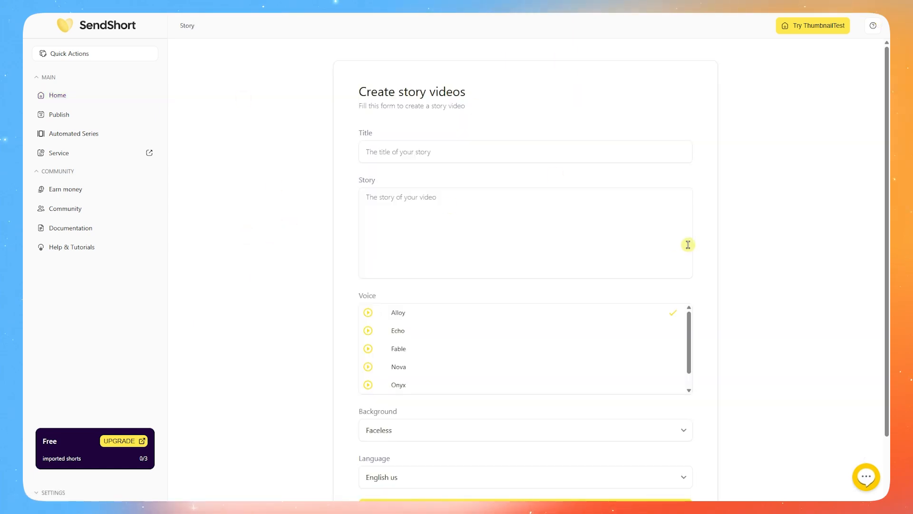
pyautogui.scroll(-2, 540, 194)
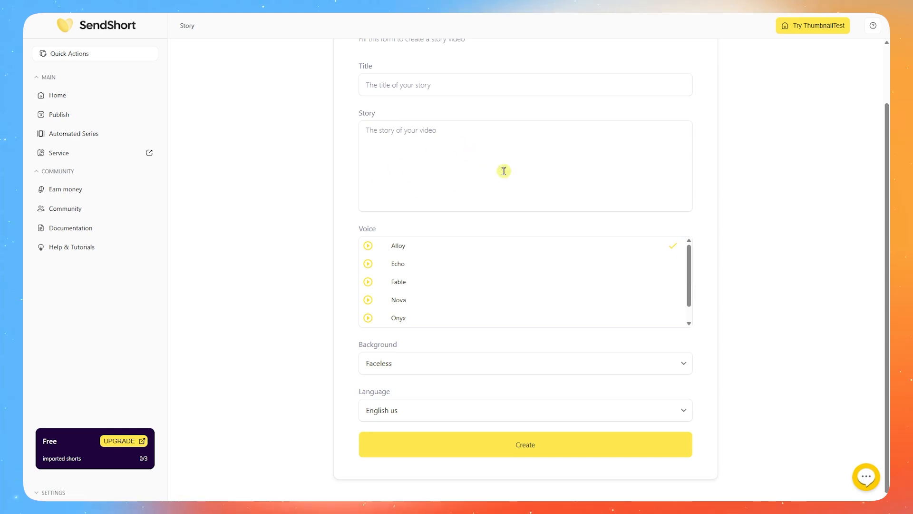
pyautogui.scroll(2, 733, 209)
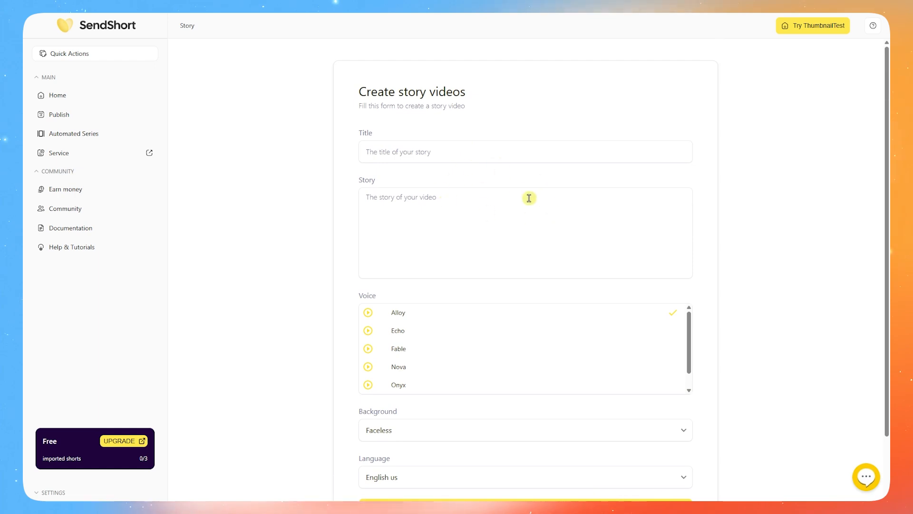
pyautogui.scroll(-1, 428, 287)
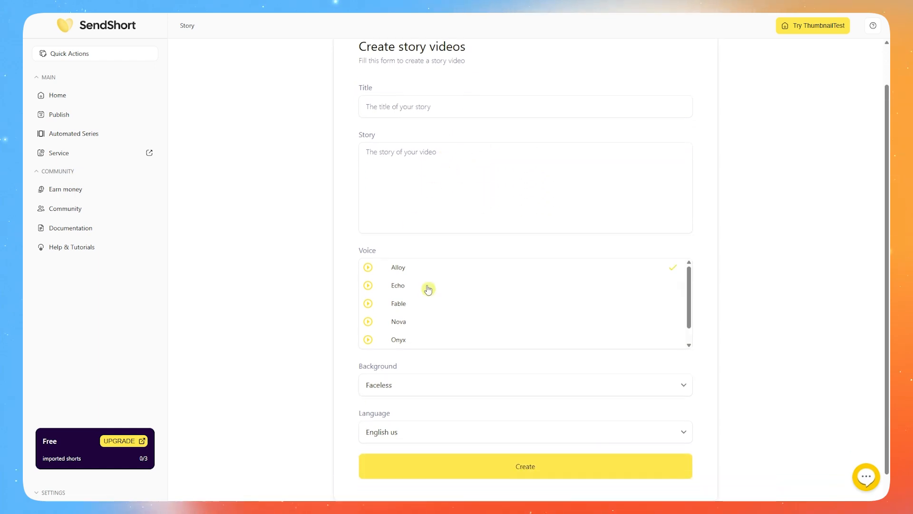
pyautogui.scroll(1, 447, 288)
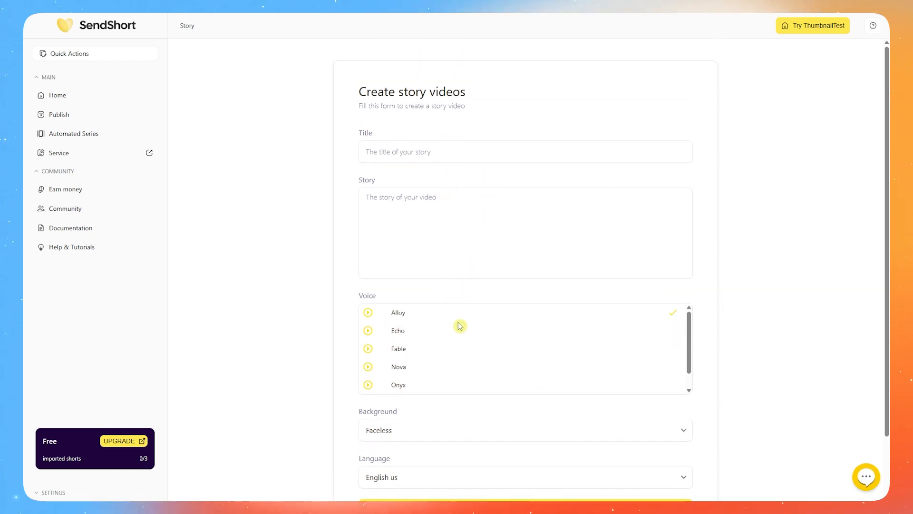
pyautogui.scroll(-1, 460, 326)
pyautogui.scroll(-2, 468, 435)
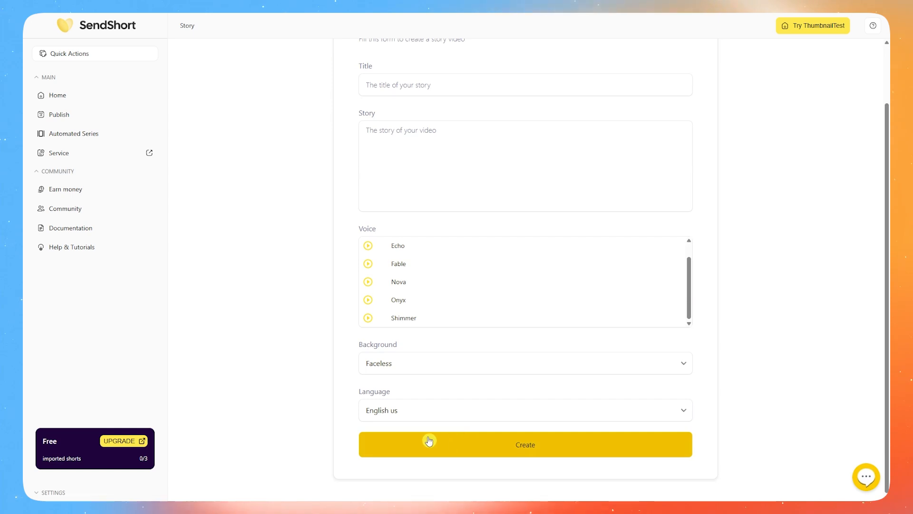
pyautogui.scroll(2, 429, 418)
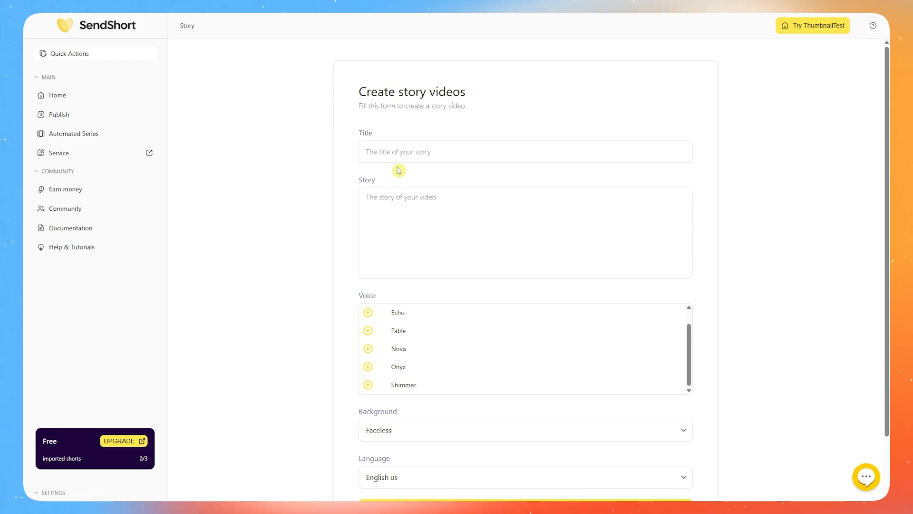
pyautogui.click(434, 225)
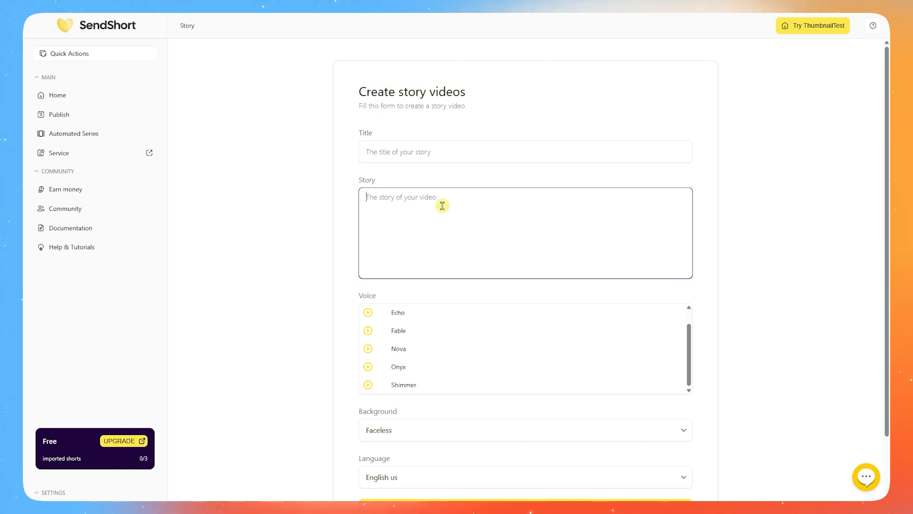
# Return to the home page and look at its publishing options, the Publish page and the Automated Series page
pyautogui.click(88, 95)
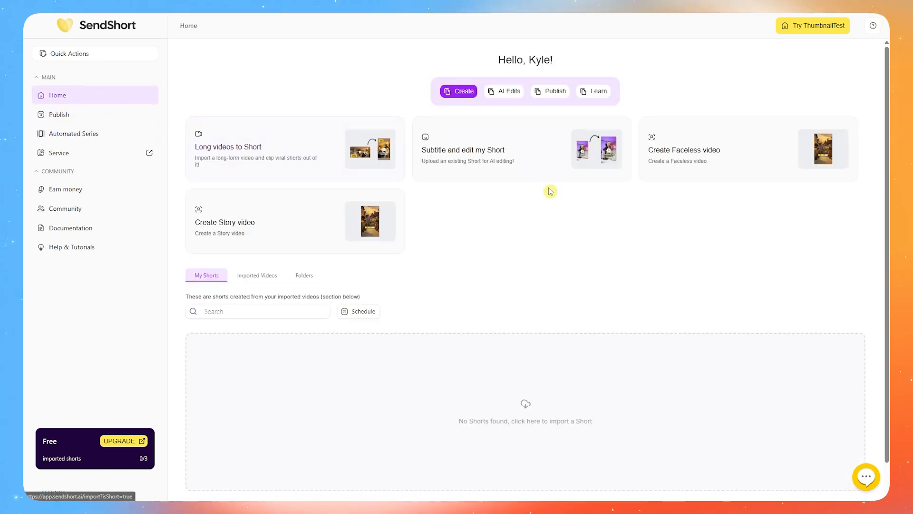
pyautogui.click(551, 91)
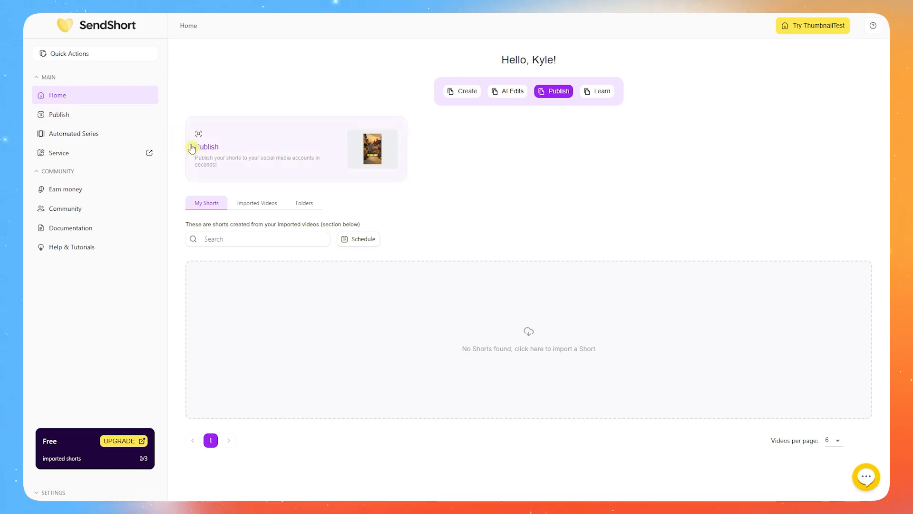
pyautogui.click(74, 116)
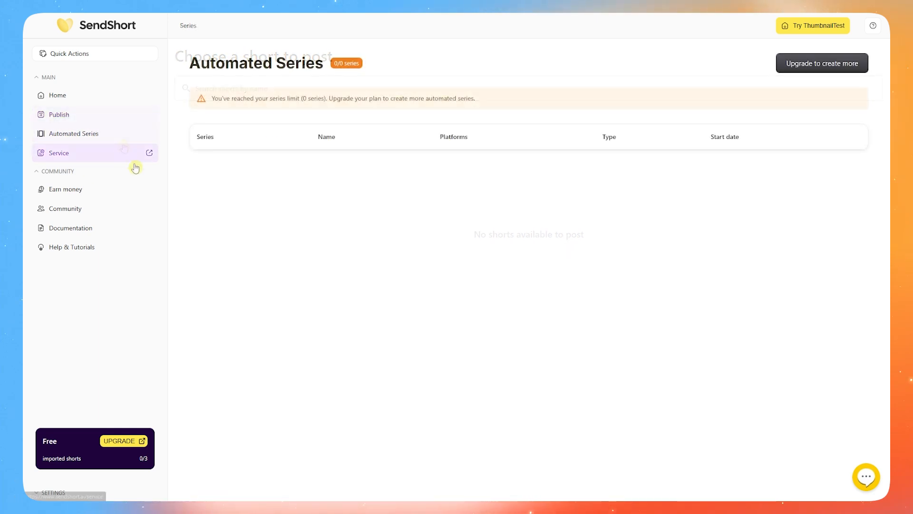
pyautogui.click(65, 134)
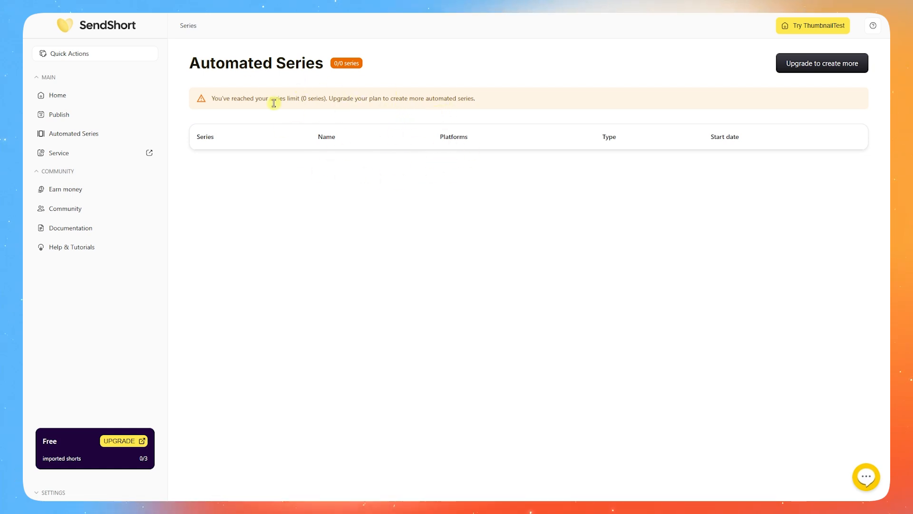
# Open the done-for-you service page and read how it works, including the upload steps, full automation bonus and explainer video
pyautogui.click(59, 157)
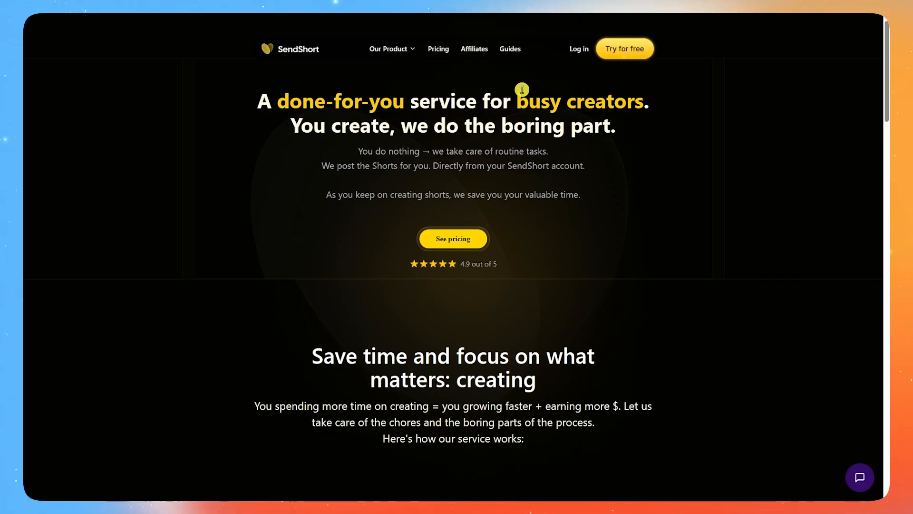
pyautogui.scroll(-5, 437, 258)
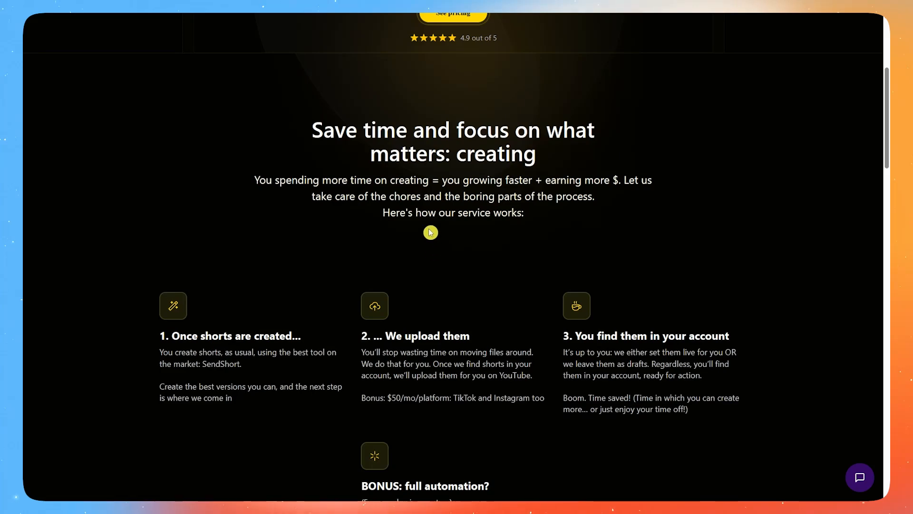
pyautogui.moveTo(384, 130); pyautogui.dragTo(555, 158)
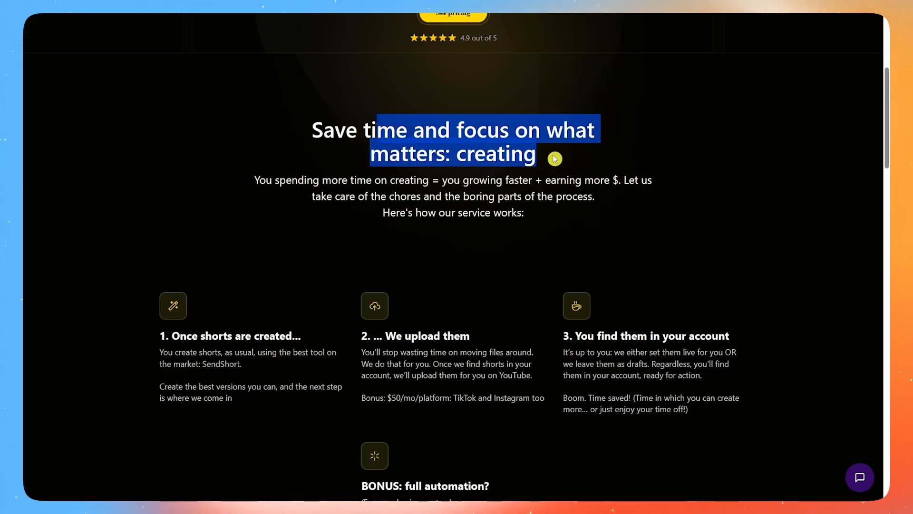
pyautogui.click(534, 249)
pyautogui.scroll(-8, 499, 235)
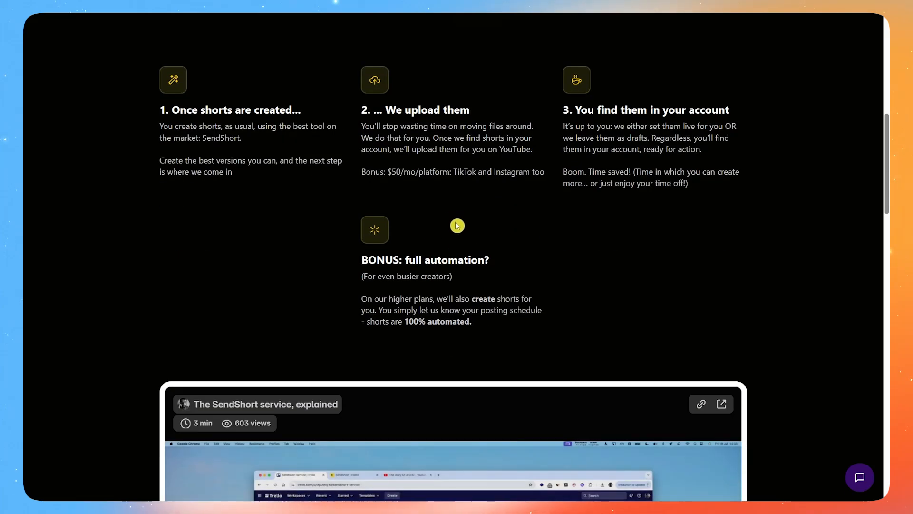
pyautogui.scroll(4, 457, 218)
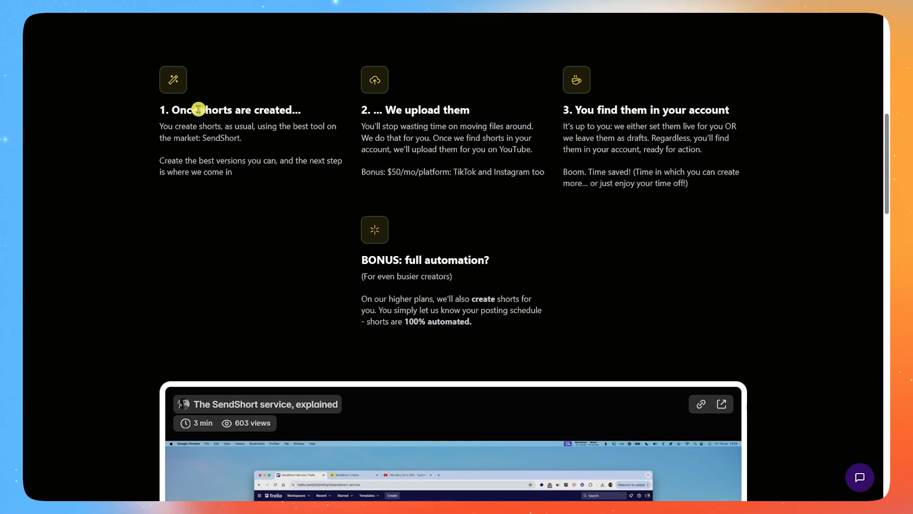
pyautogui.moveTo(403, 257); pyautogui.dragTo(555, 253)
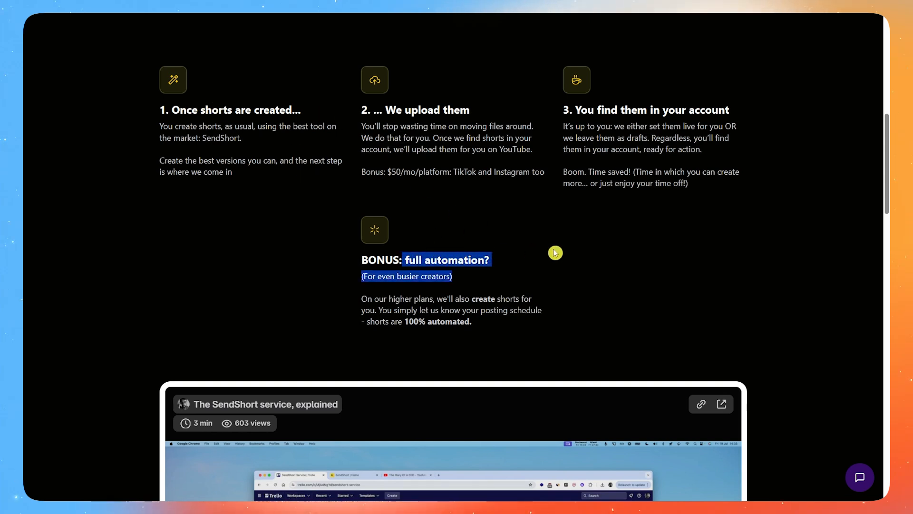
pyautogui.moveTo(397, 110); pyautogui.dragTo(502, 113)
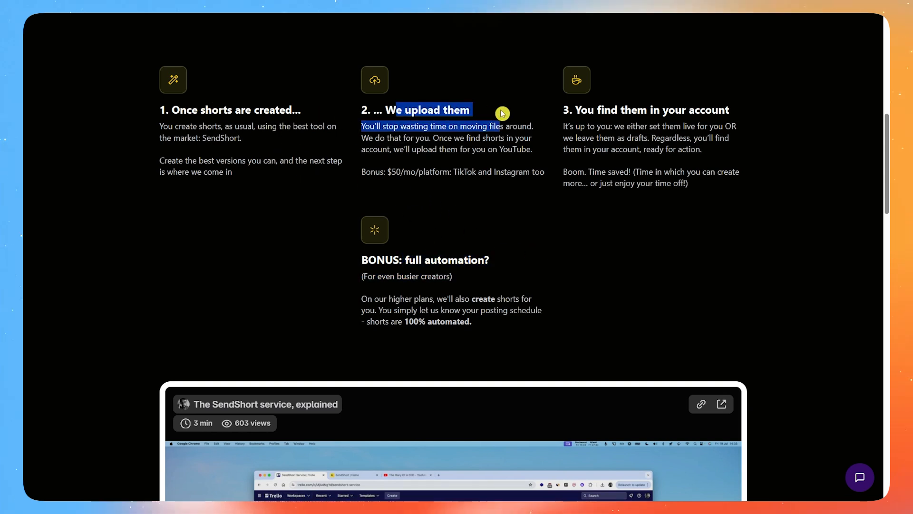
pyautogui.moveTo(576, 111); pyautogui.dragTo(697, 110)
pyautogui.scroll(-10, 569, 198)
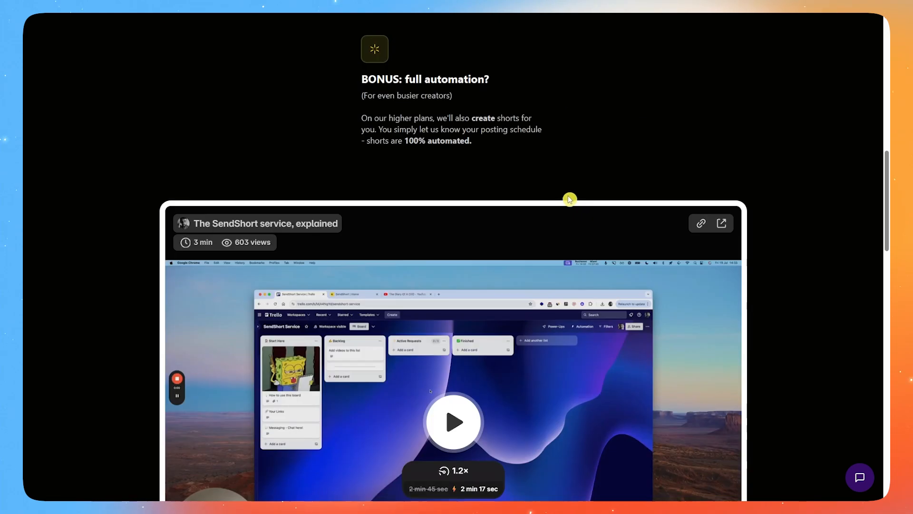
pyautogui.scroll(-7, 512, 182)
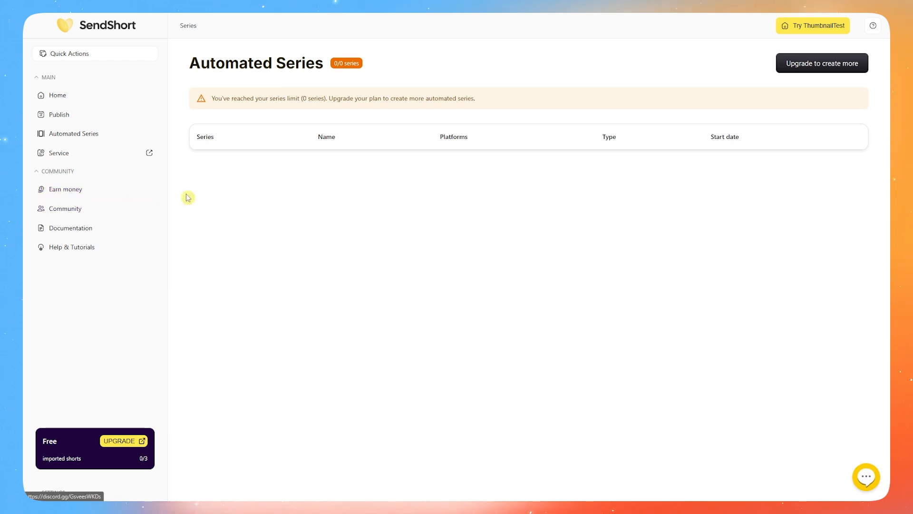
# Open the Earn money page and look through the affiliate program details
pyautogui.click(83, 197)
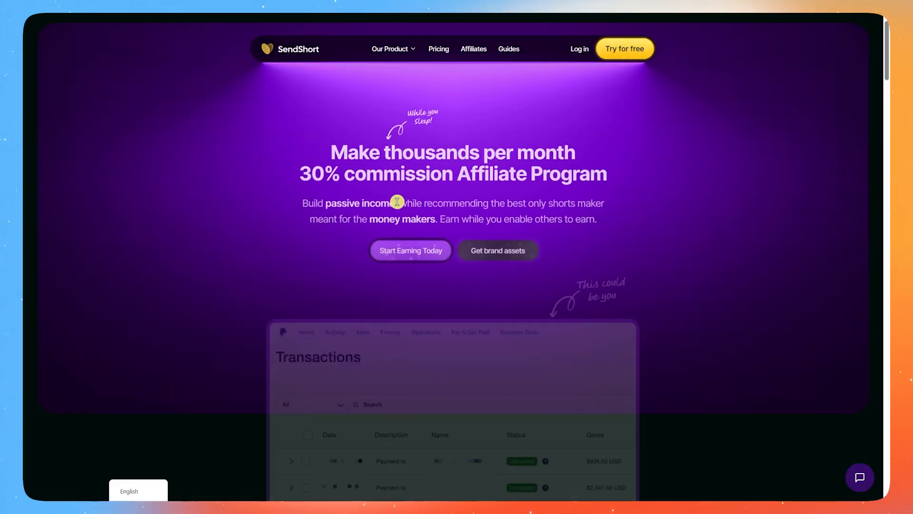
pyautogui.scroll(-9, 377, 216)
pyautogui.scroll(5, 377, 214)
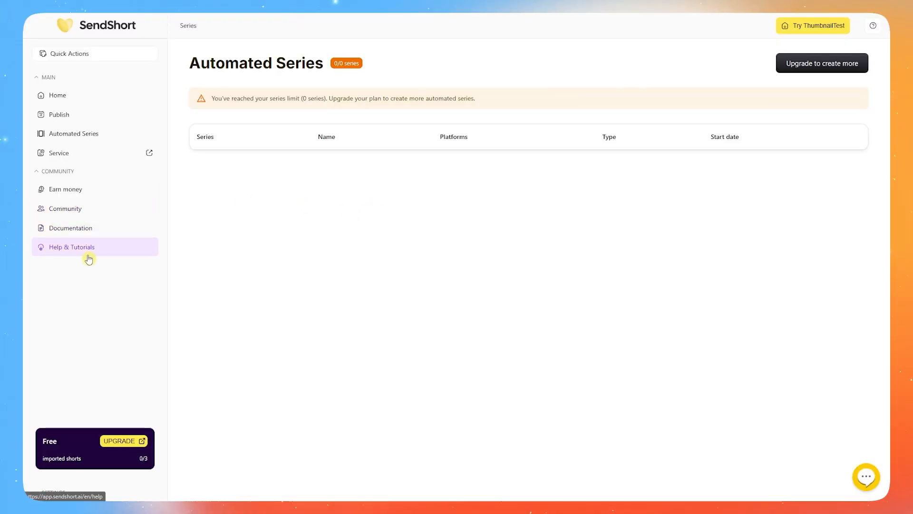
# Return to the home page, open the ThumbnailTest site and look through its results, before-and-after comparison and testimonial charts
pyautogui.click(112, 94)
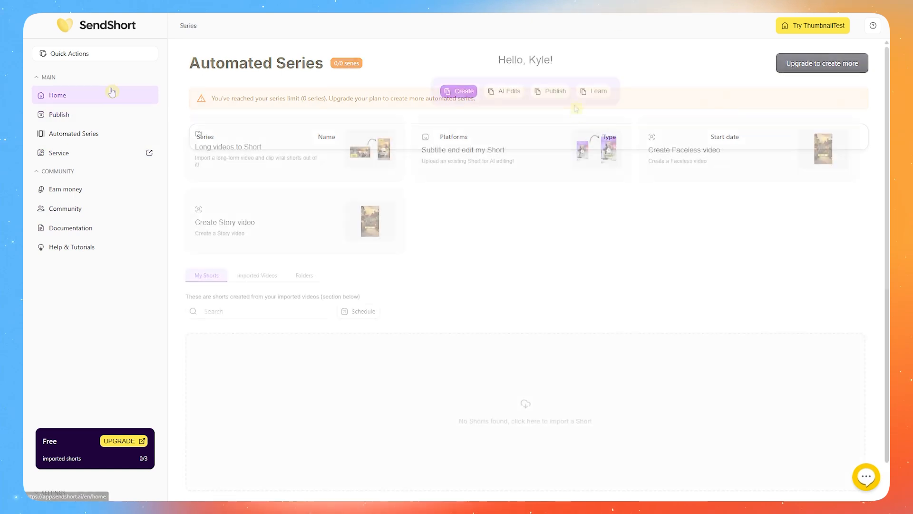
pyautogui.click(822, 29)
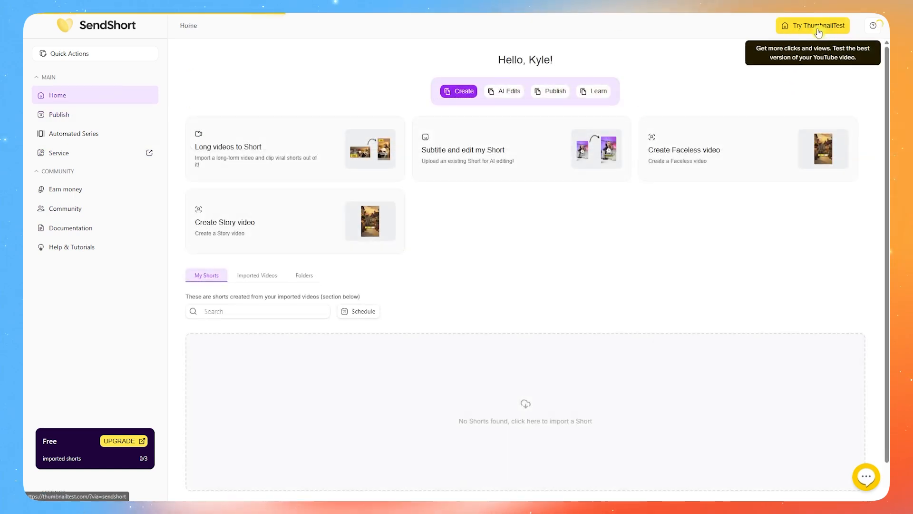
pyautogui.scroll(-12, 451, 264)
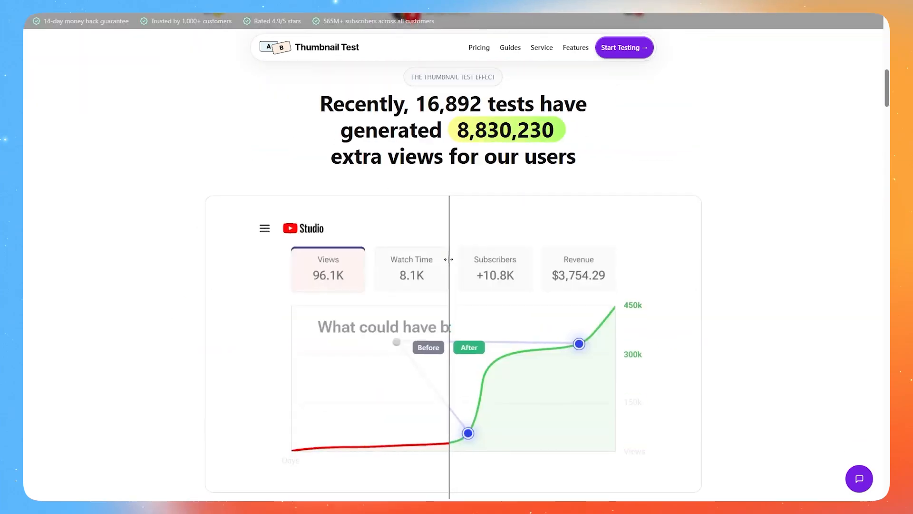
pyautogui.scroll(-14, 447, 257)
pyautogui.scroll(6, 438, 252)
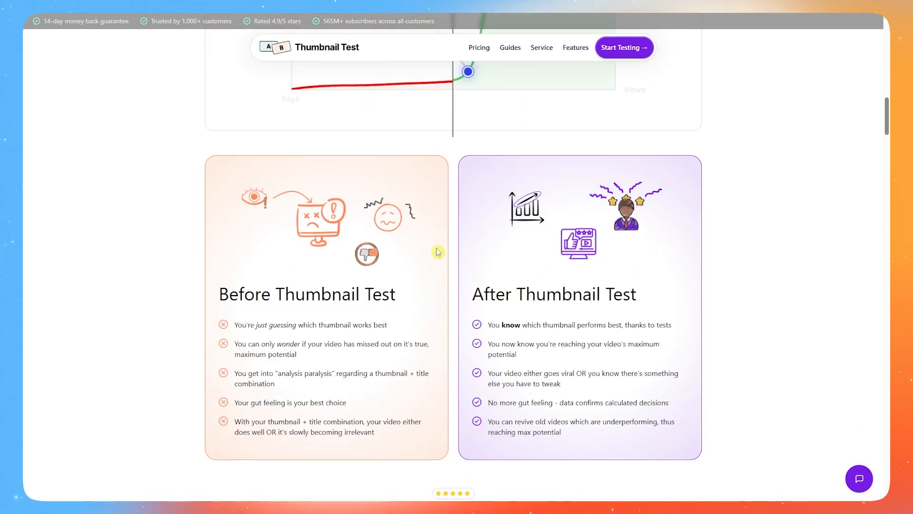
pyautogui.scroll(-8, 438, 252)
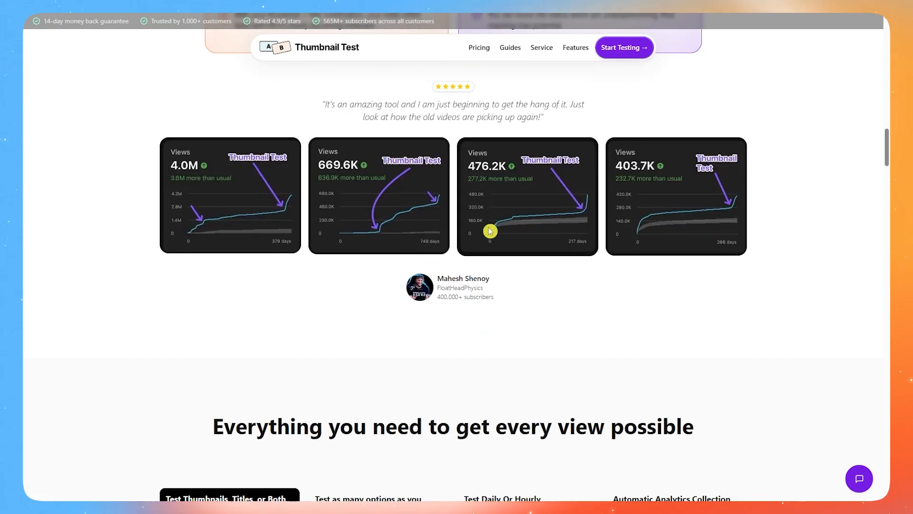
pyautogui.scroll(-5, 487, 250)
pyautogui.scroll(5, 489, 361)
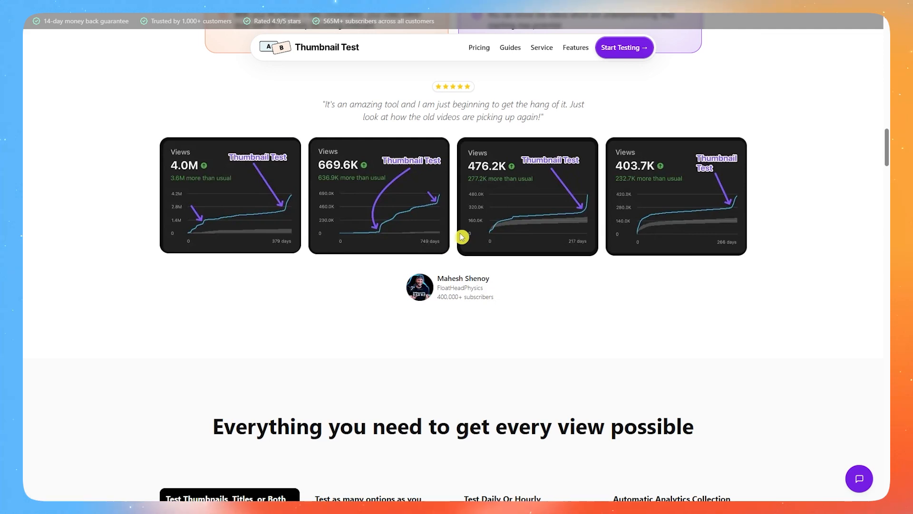
# Go back to the before-and-after comparison and examine the benefits listed under After Thumbnail Test
pyautogui.scroll(6, 456, 236)
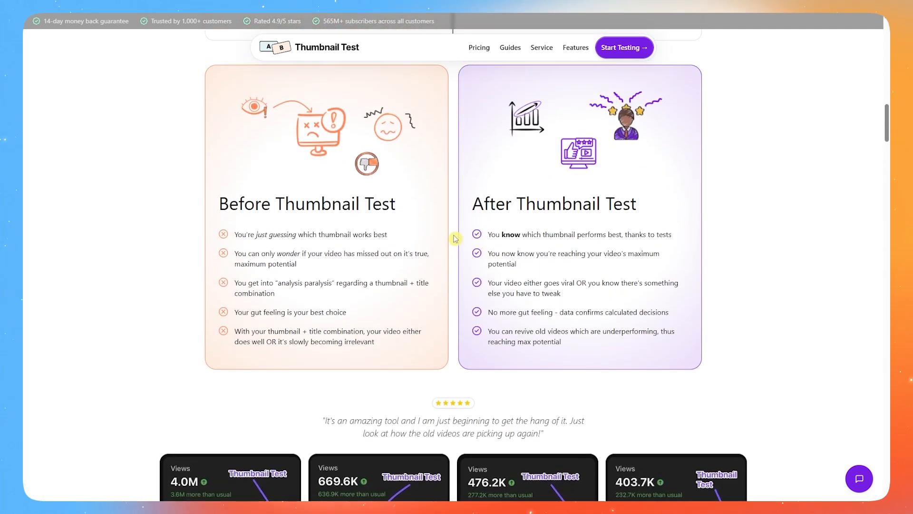
pyautogui.scroll(2, 455, 238)
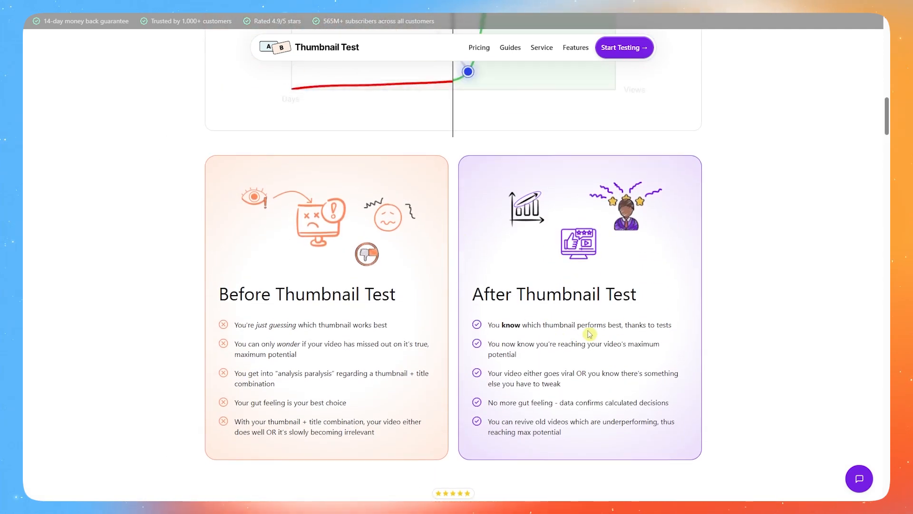
pyautogui.moveTo(495, 325); pyautogui.dragTo(672, 318)
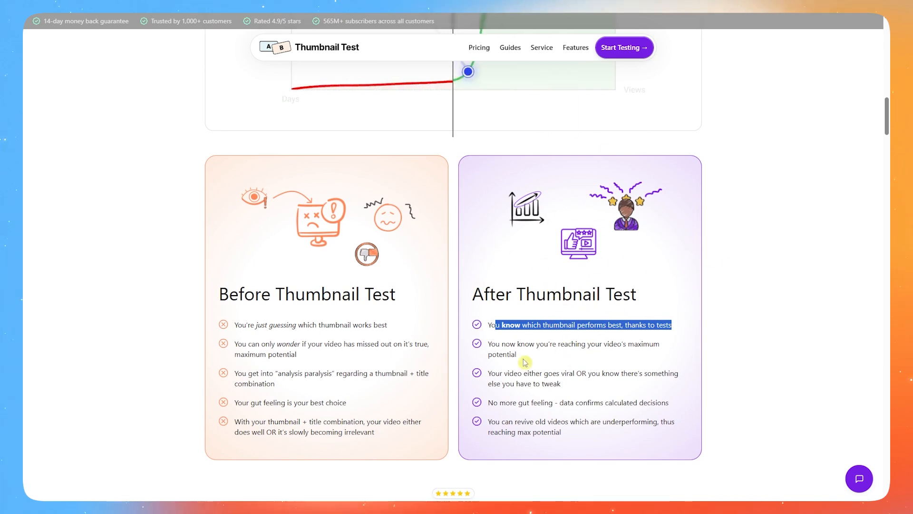
pyautogui.scroll(-2, 573, 342)
pyautogui.scroll(3, 587, 330)
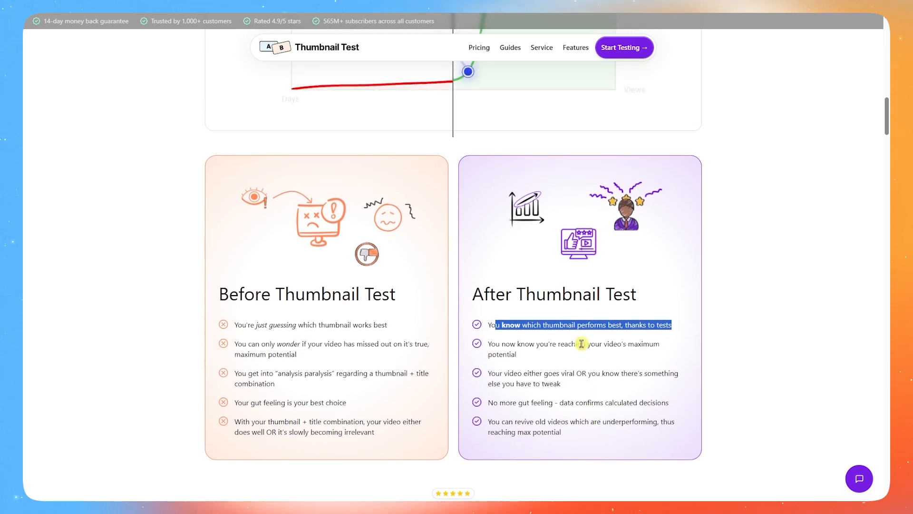
pyautogui.click(543, 390)
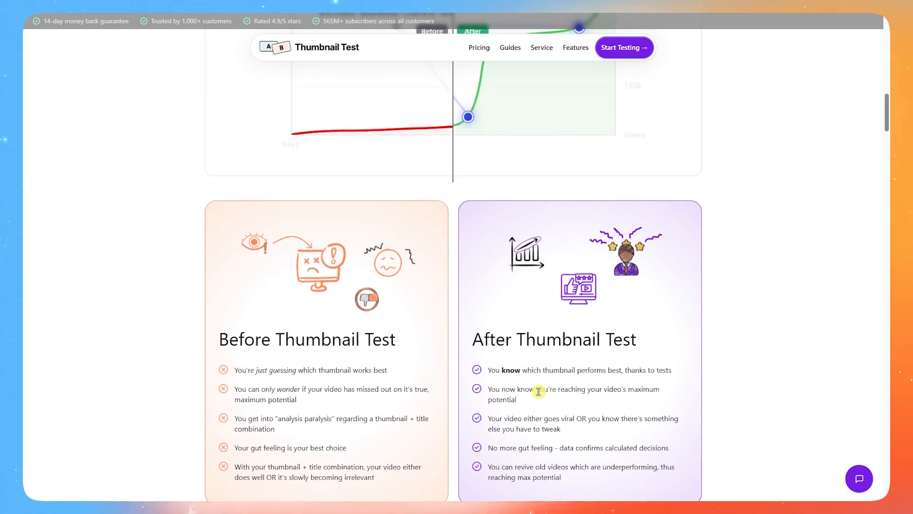
pyautogui.scroll(-3, 542, 333)
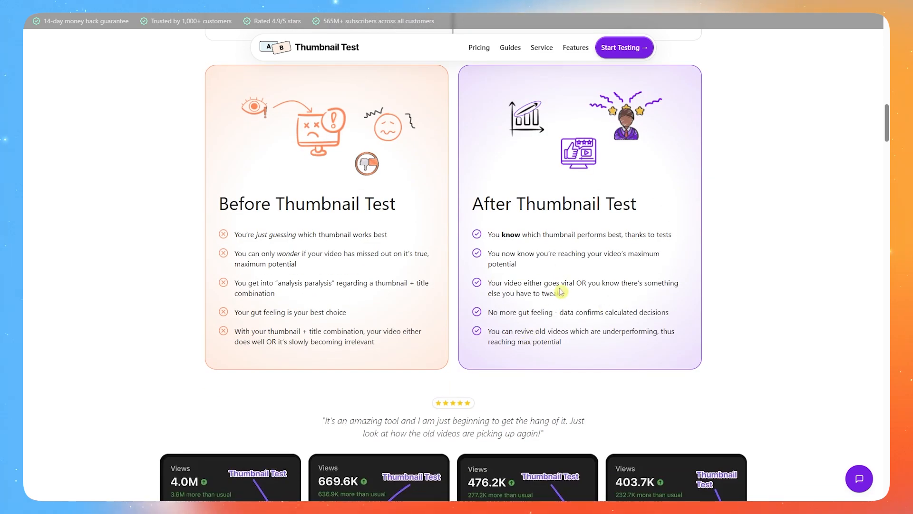
pyautogui.scroll(3, 552, 294)
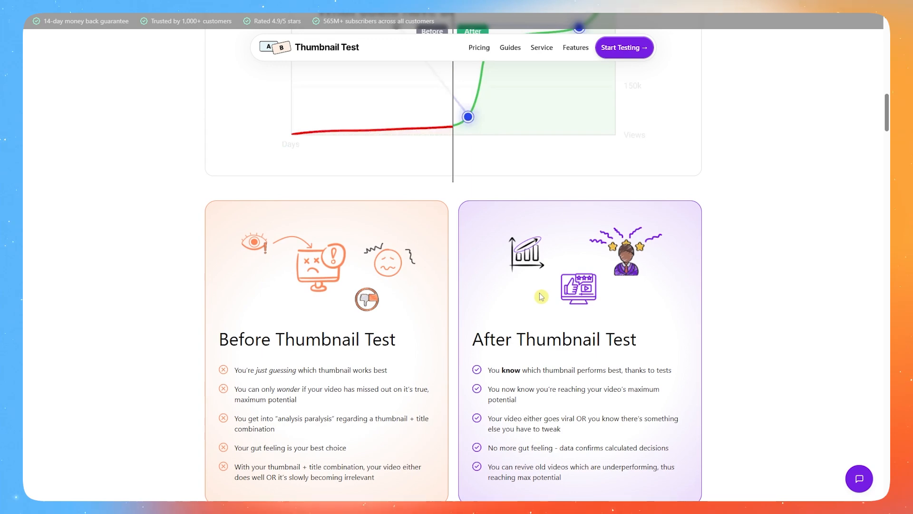